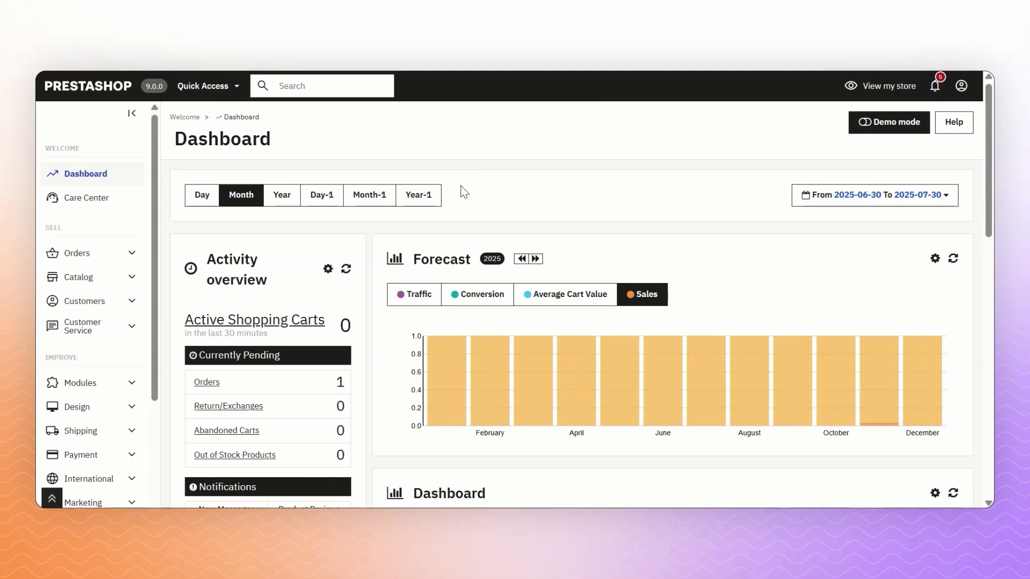
# - Find the Preorder module among the installed modules by searching for "preorder" and open its configuration
pyautogui.click(129, 389)
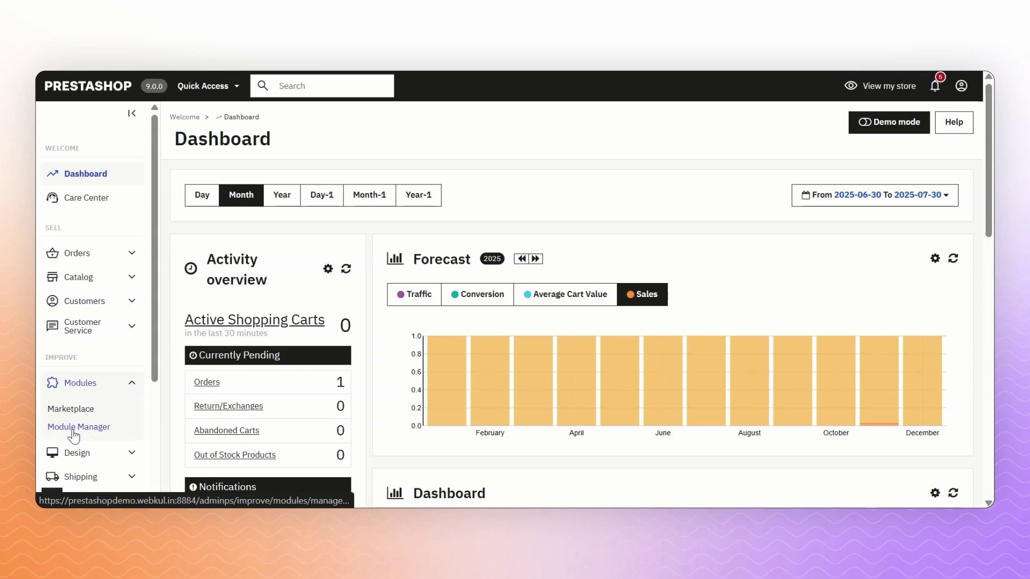
pyautogui.click(74, 431)
pyautogui.click(340, 173)
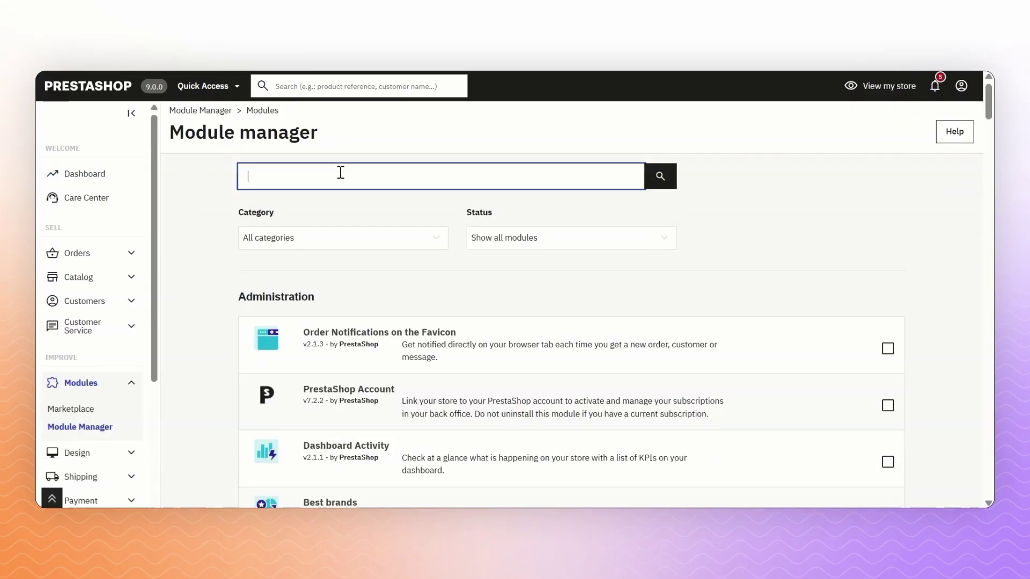
pyautogui.write('preorder')
pyautogui.press('Return')
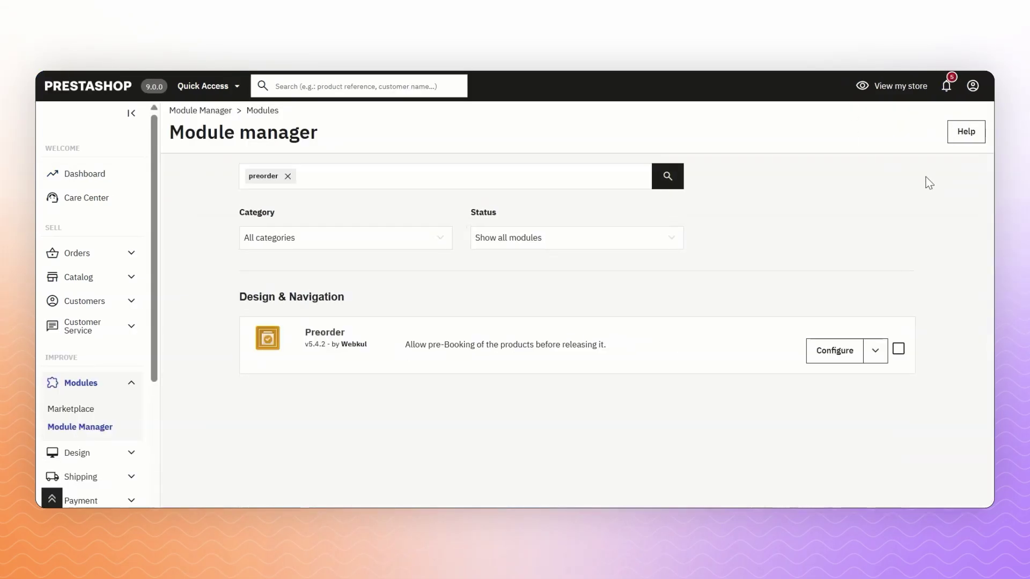
pyautogui.click(850, 349)
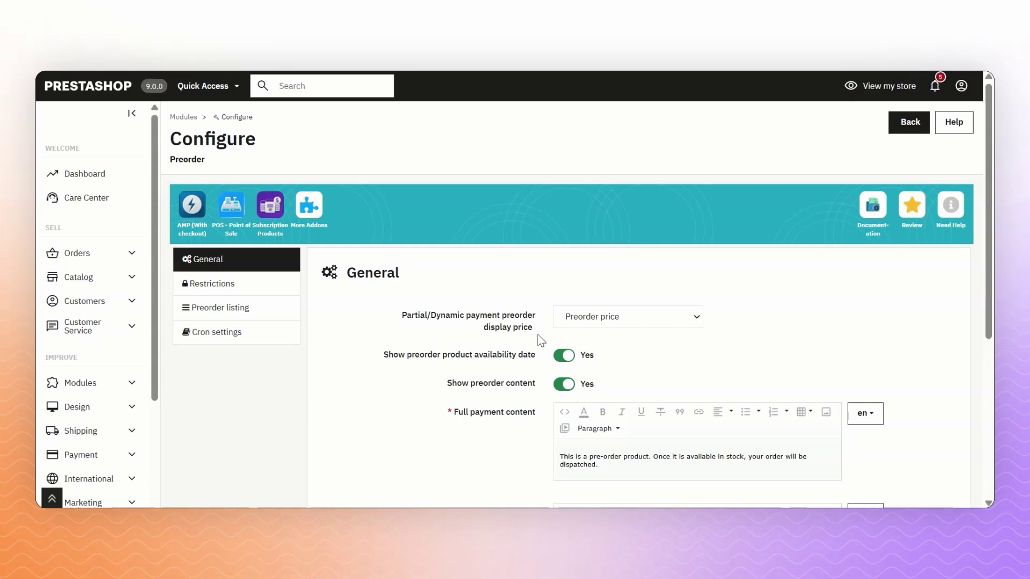
# - Look through the Preorder module's Restrictions, Preorder listing and Cron settings sections
pyautogui.click(245, 280)
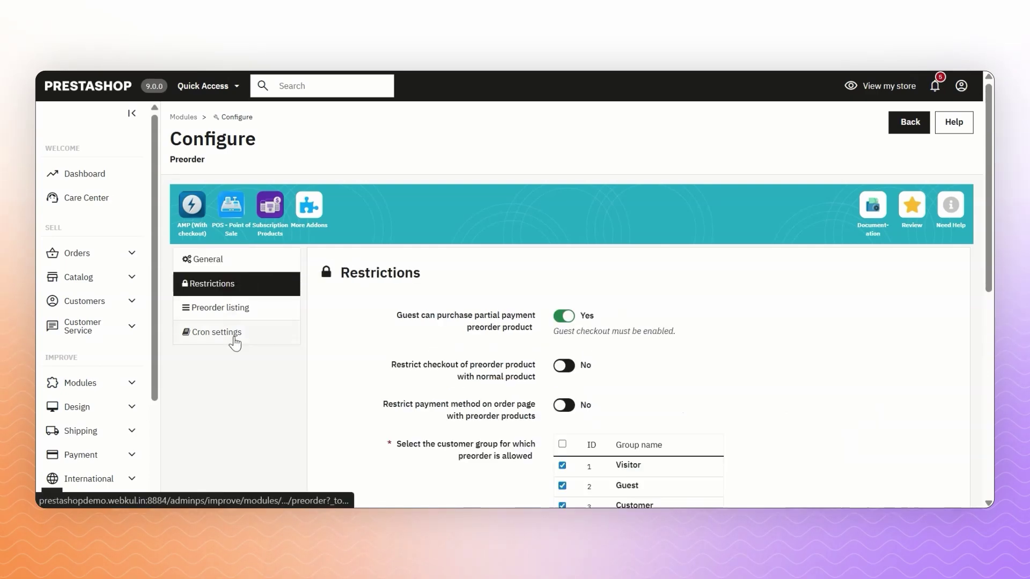
pyautogui.click(250, 309)
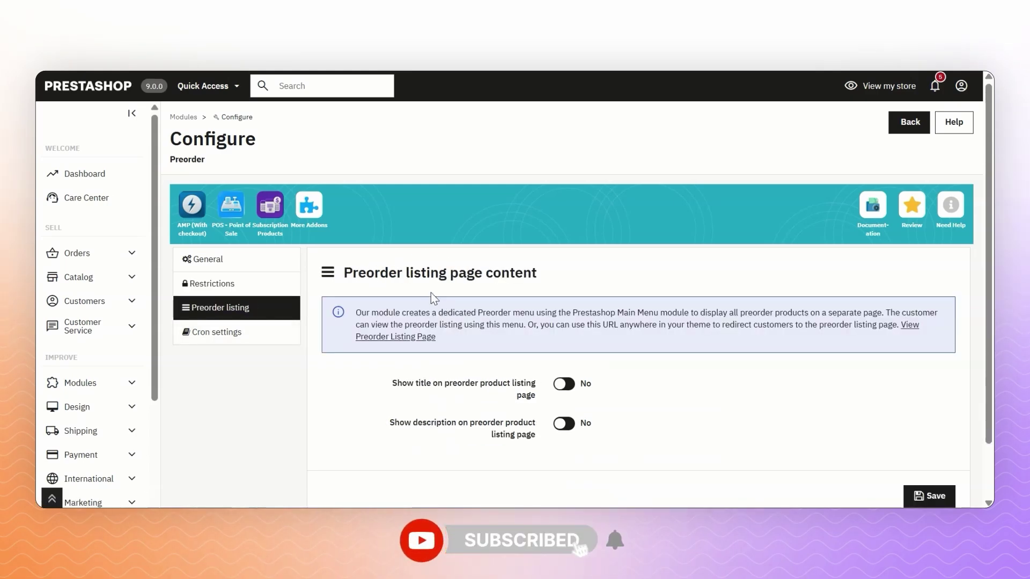
pyautogui.click(226, 333)
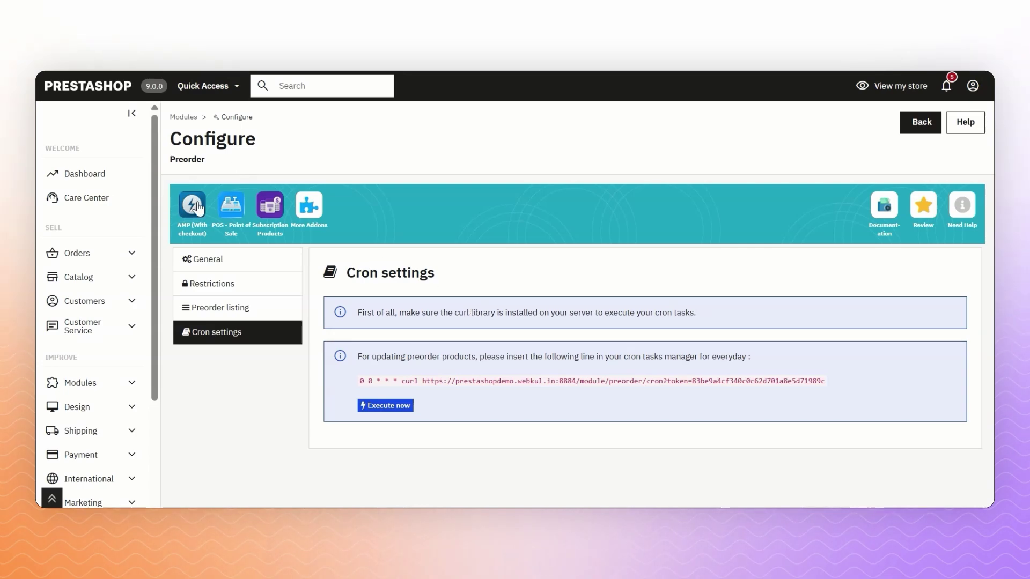
# - In the General settings, set the partial/dynamic payment preorder display price to Both
pyautogui.click(209, 262)
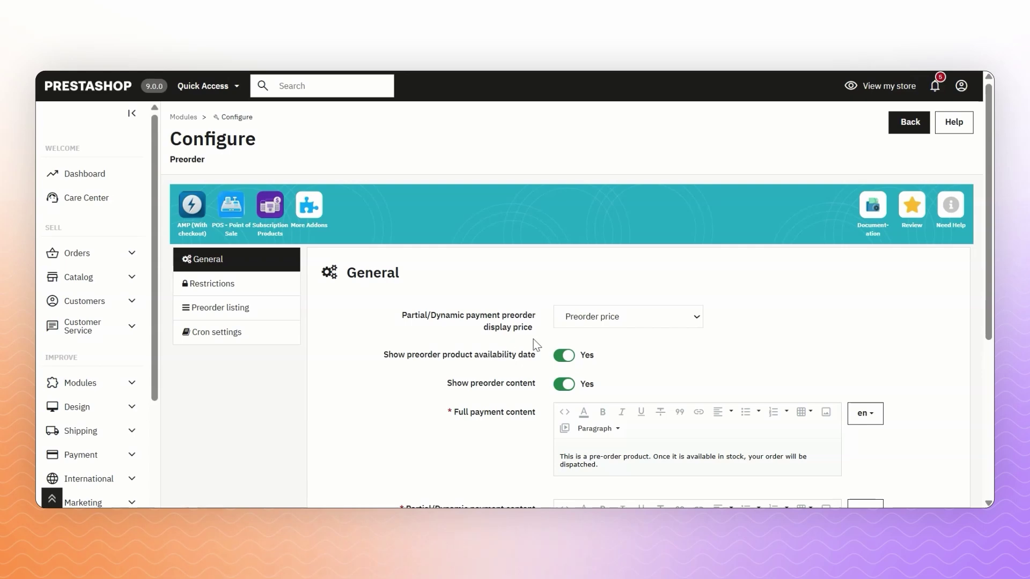
pyautogui.click(612, 324)
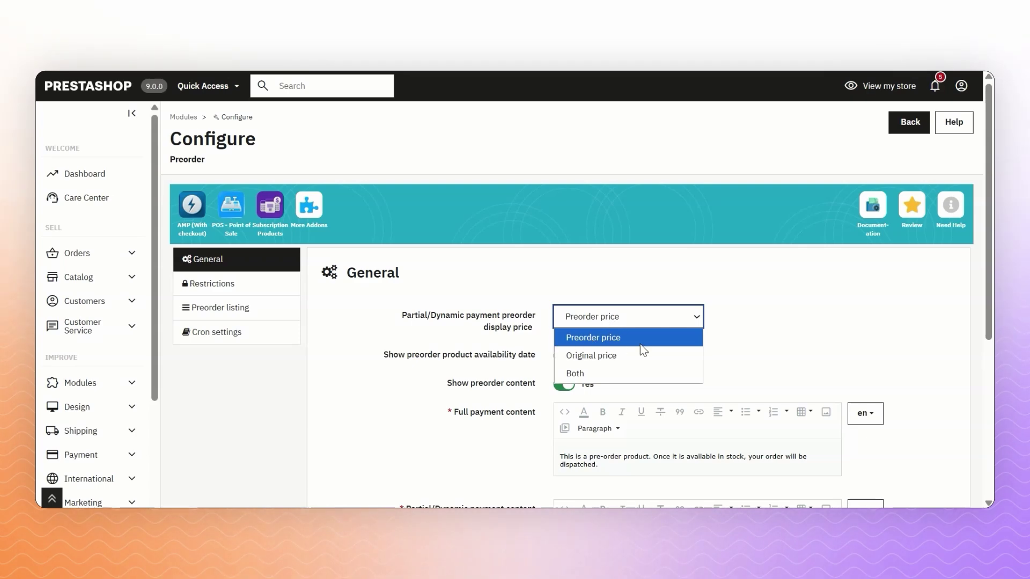
pyautogui.click(618, 373)
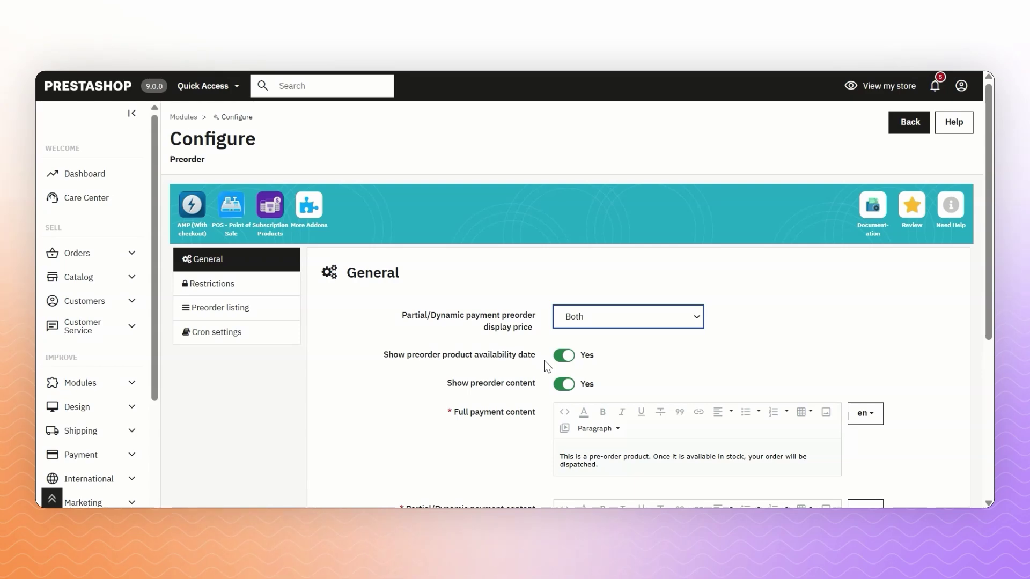
# - Enable limited time to complete the order and set the number of days to 3
pyautogui.scroll(-4, 547, 367)
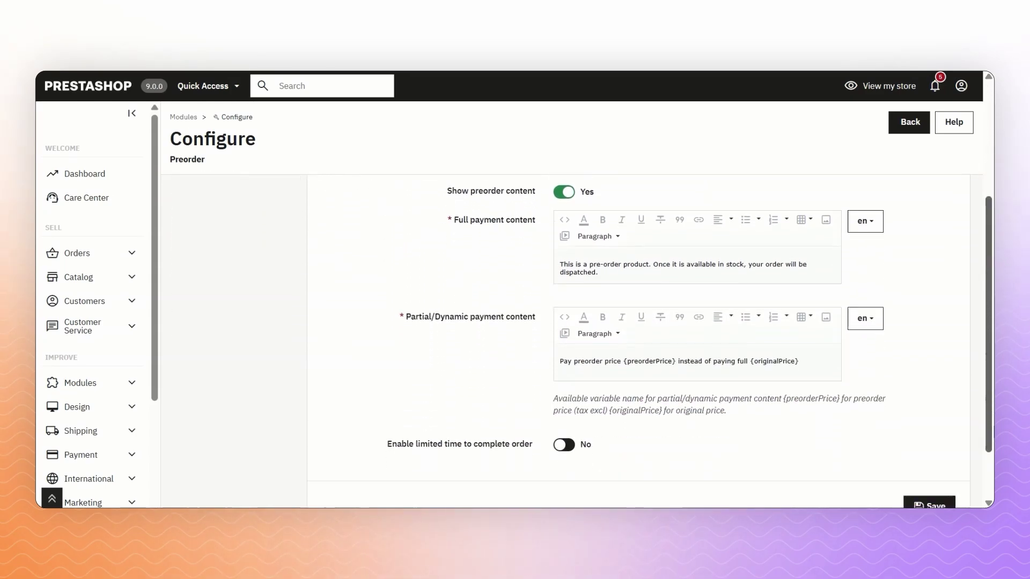
pyautogui.moveTo(989, 324); pyautogui.dragTo(988, 335)
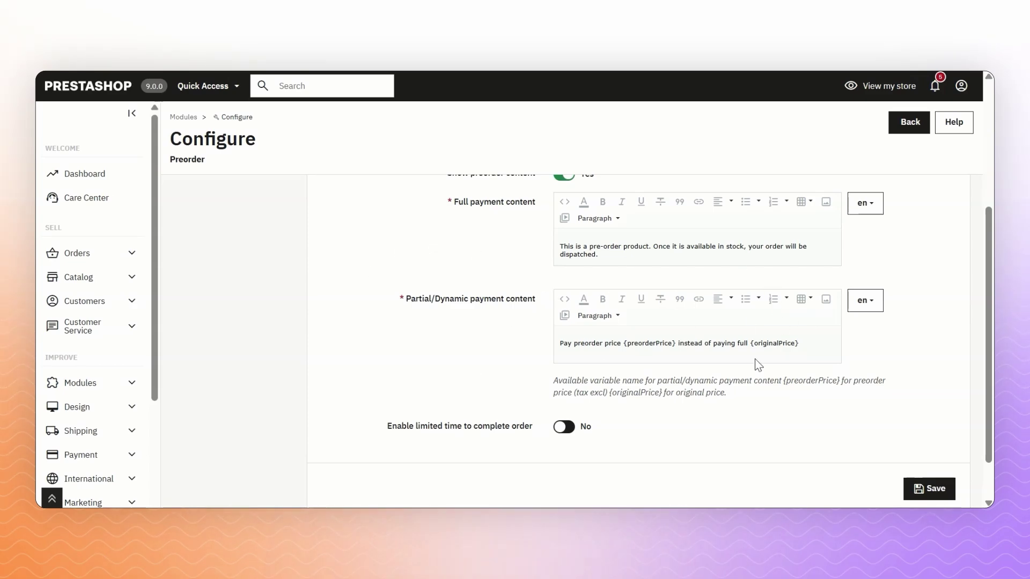
pyautogui.scroll(-1, 754, 359)
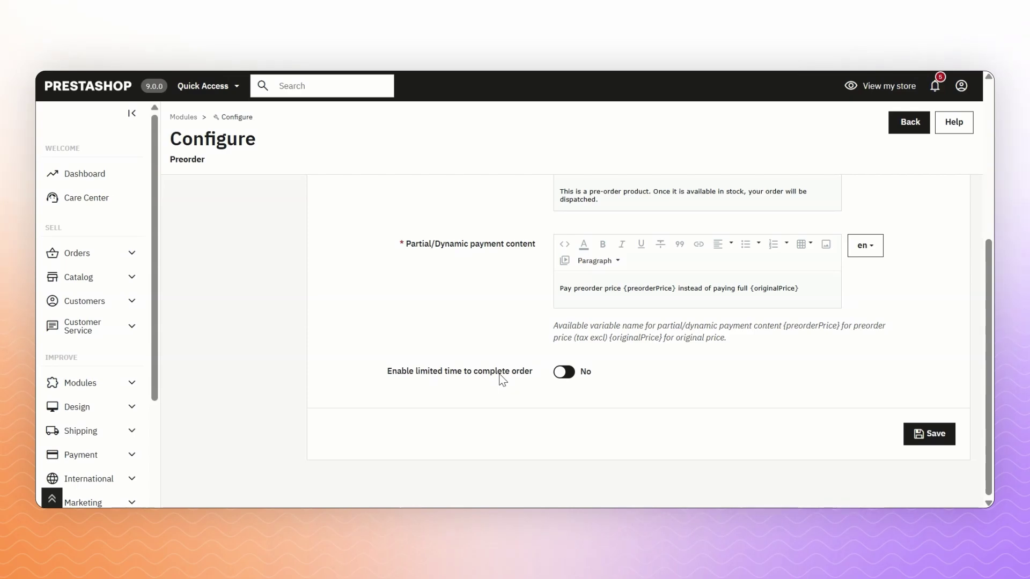
pyautogui.click(563, 372)
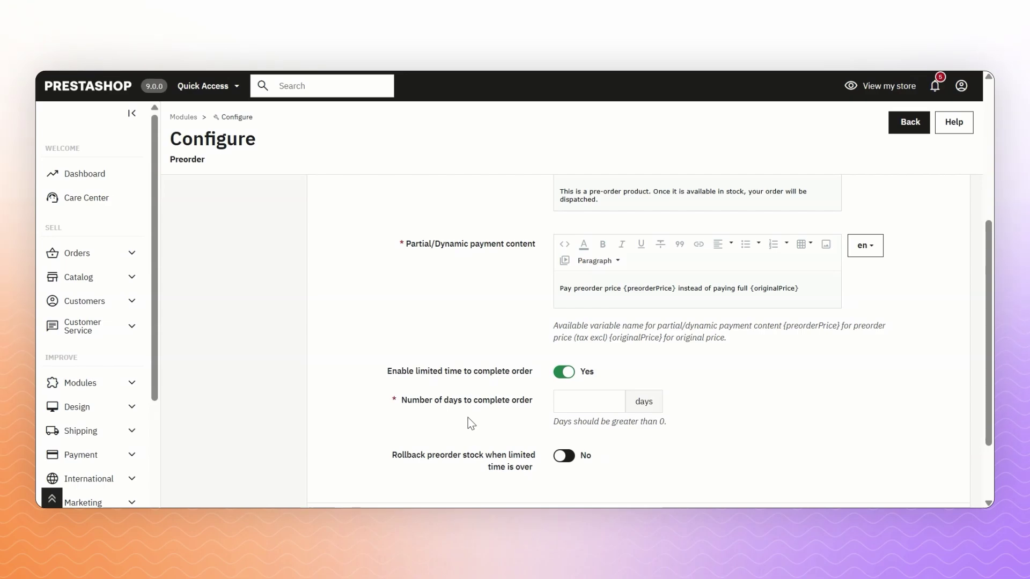
pyautogui.click(572, 391)
pyautogui.write('3')
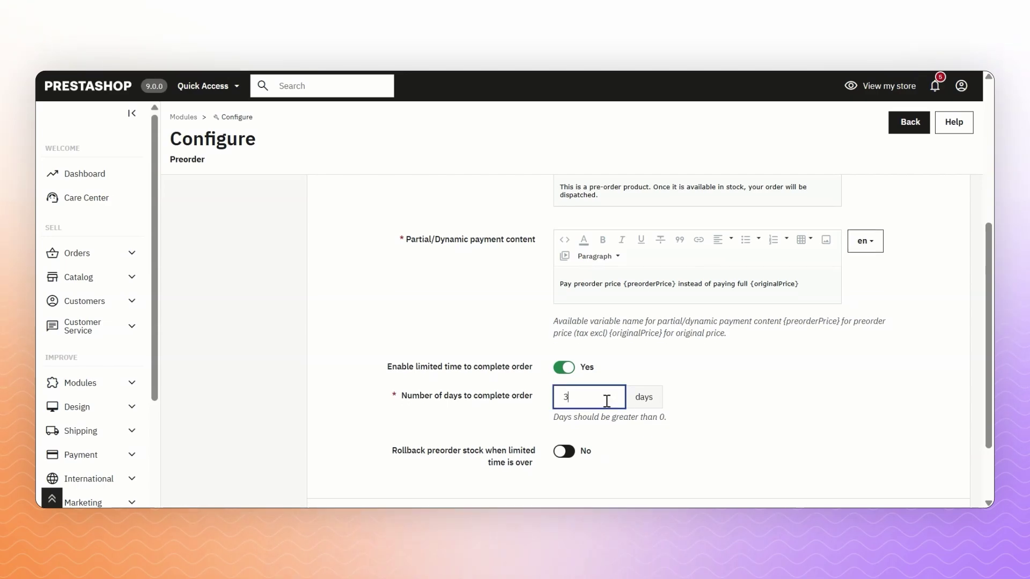
# - Enable rollback of preorder stock when the limited time is over and save the General settings
pyautogui.scroll(-2, 605, 397)
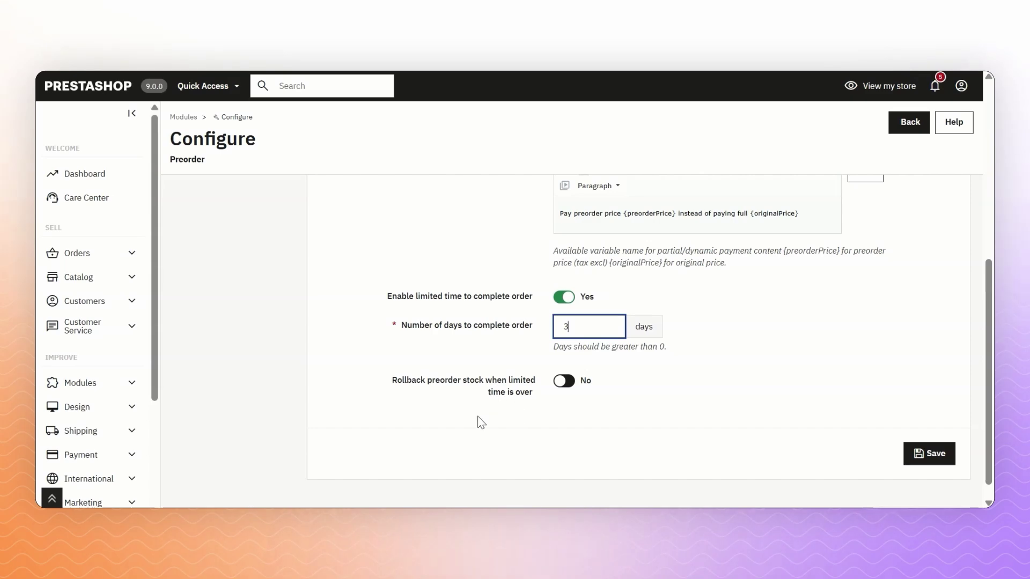
pyautogui.click(586, 386)
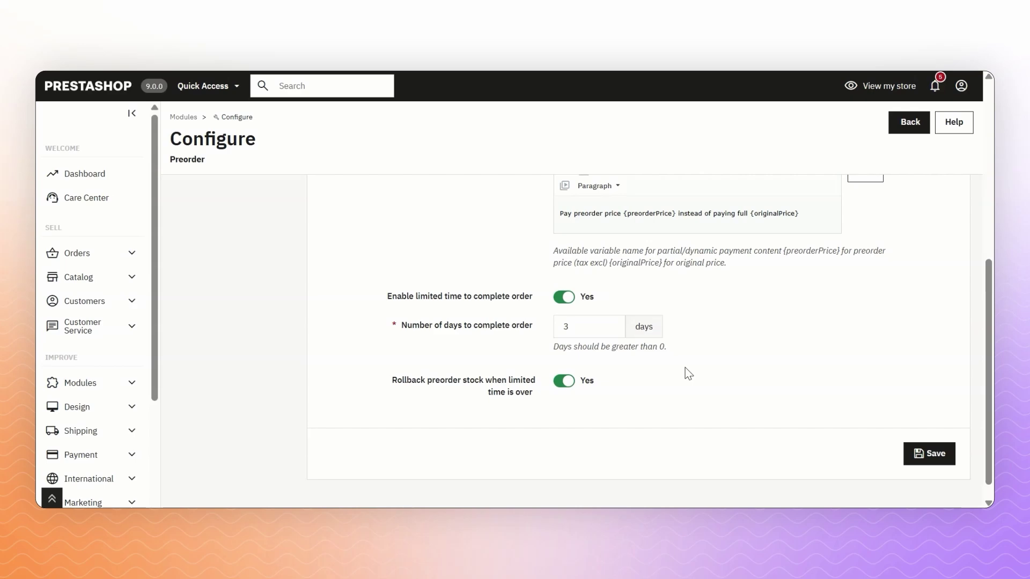
pyautogui.click(922, 457)
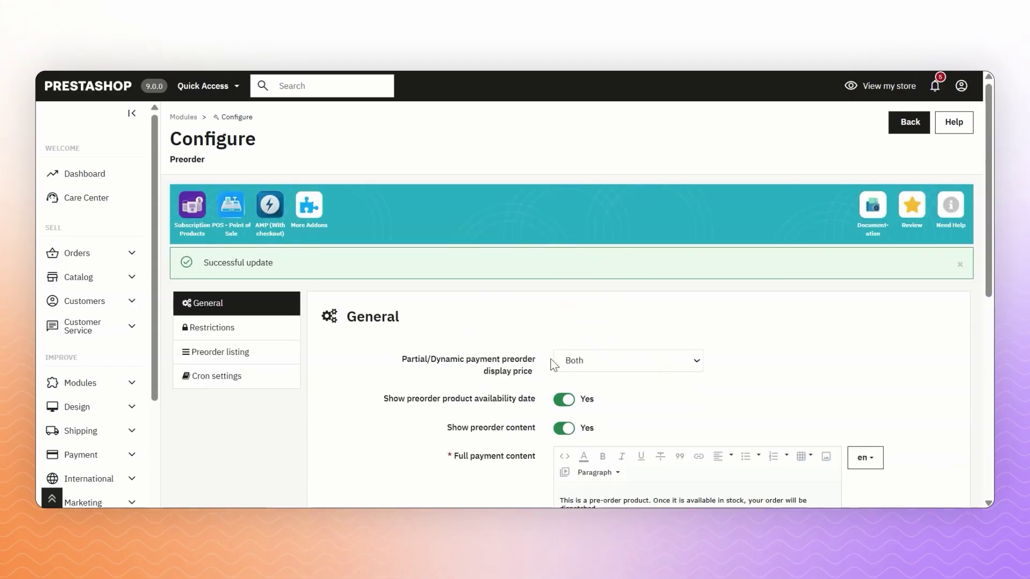
# - In the Restrictions settings, restrict checkout of preorder products together with normal products
pyautogui.click(242, 328)
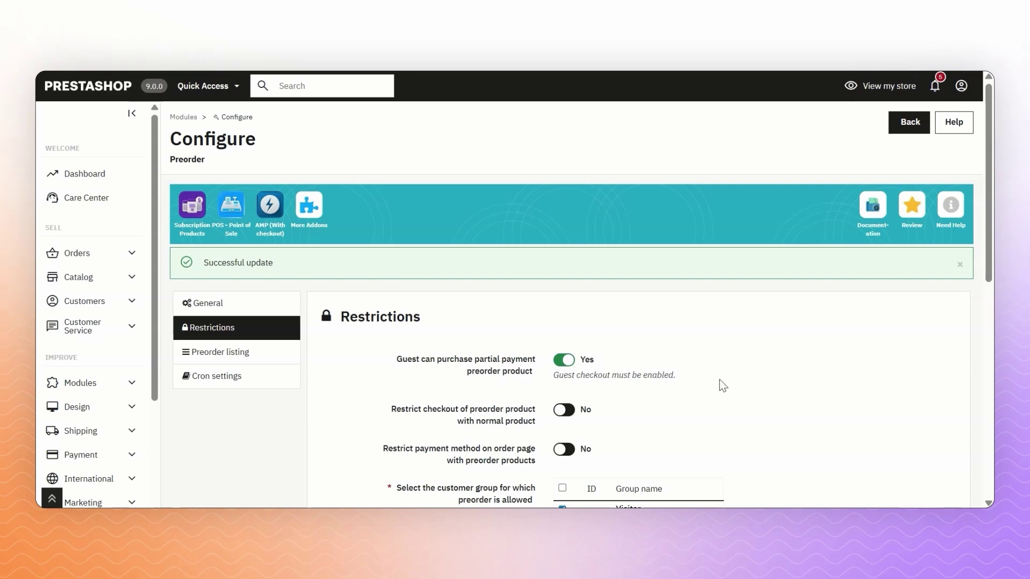
pyautogui.scroll(-3, 719, 379)
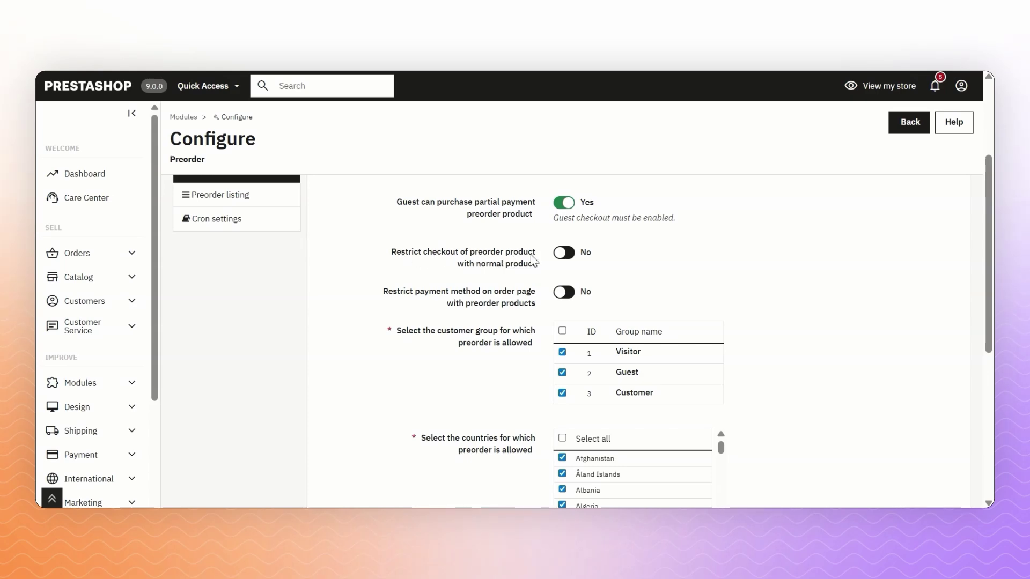
pyautogui.click(563, 255)
# - Restrict the payment methods for preorder products to Payments by check, Bank transfer and Cash on delivery (COD)
pyautogui.click(573, 293)
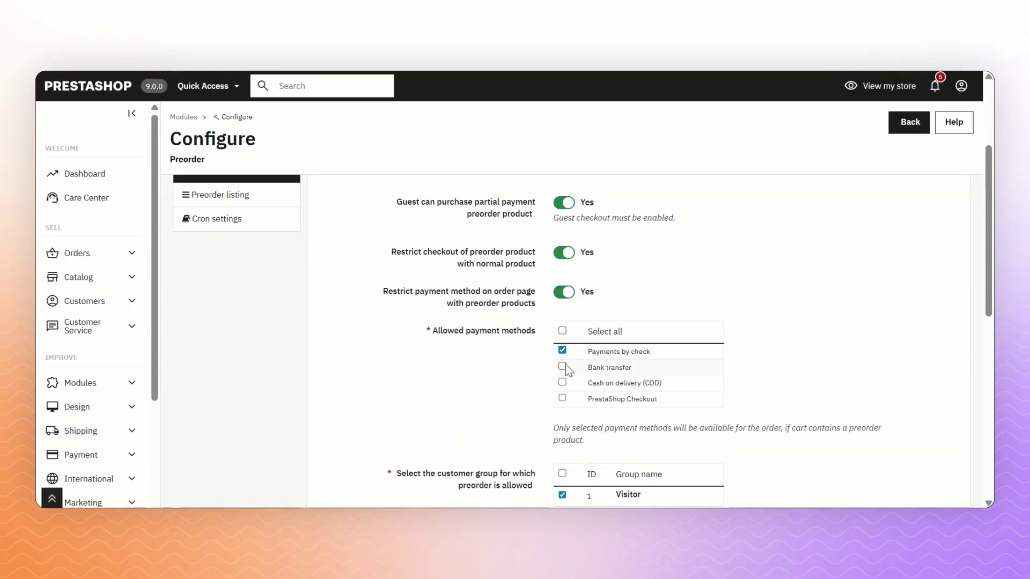
pyautogui.click(563, 367)
pyautogui.click(563, 383)
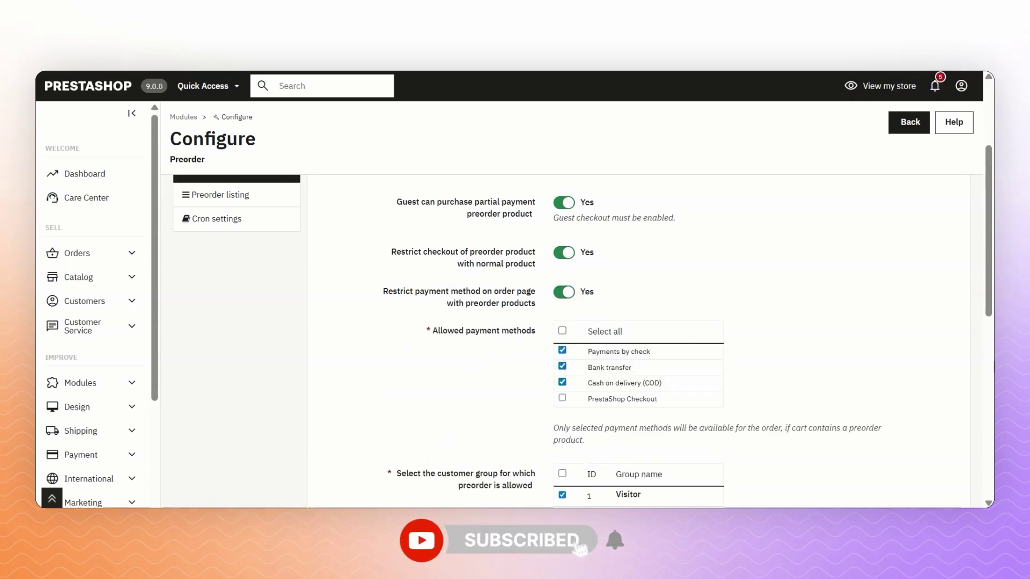
# - Enable geolocation for customers without an address and save the Restrictions settings
pyautogui.moveTo(986, 295); pyautogui.dragTo(986, 378)
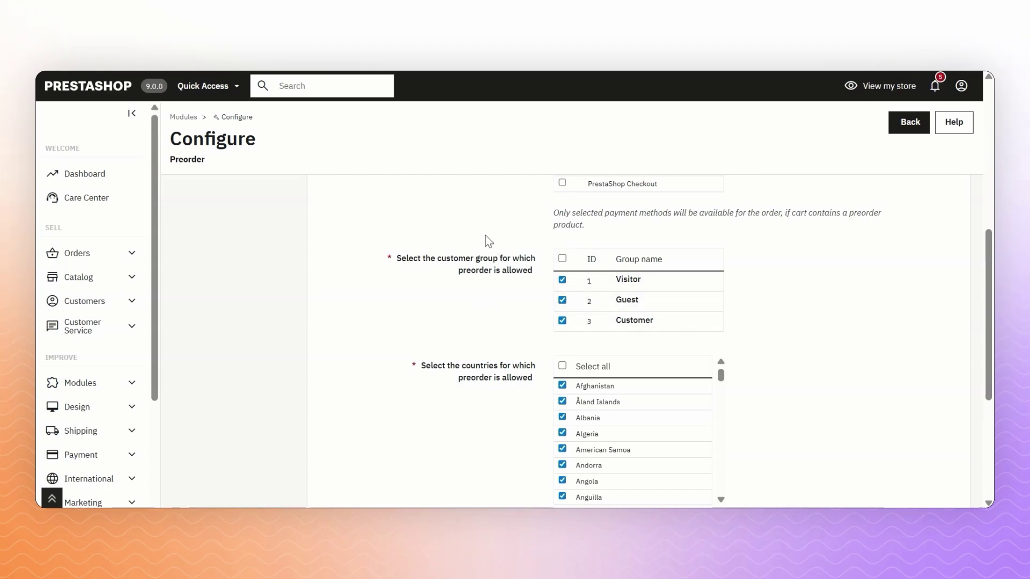
pyautogui.scroll(-3, 437, 255)
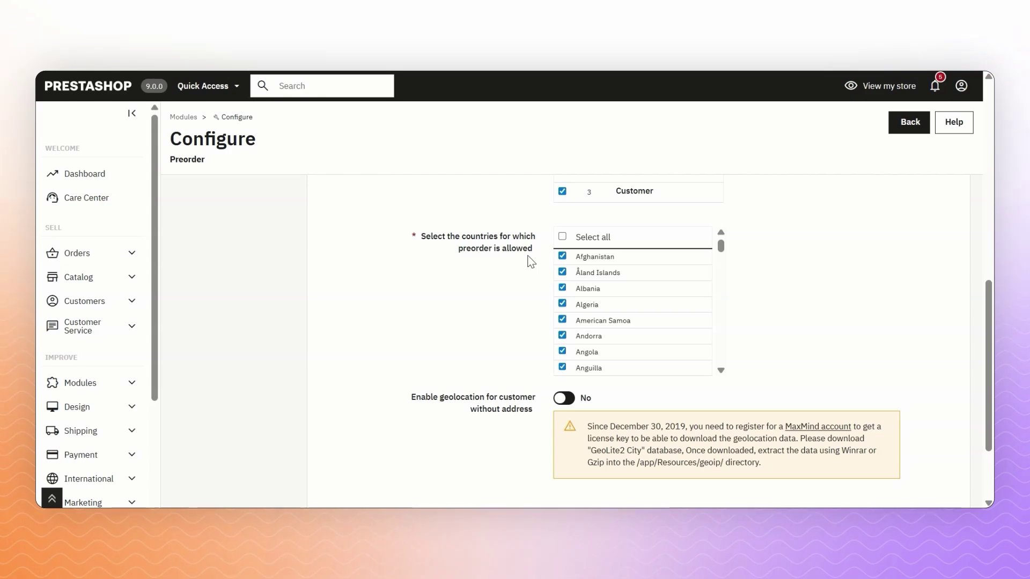
pyautogui.scroll(-2, 585, 276)
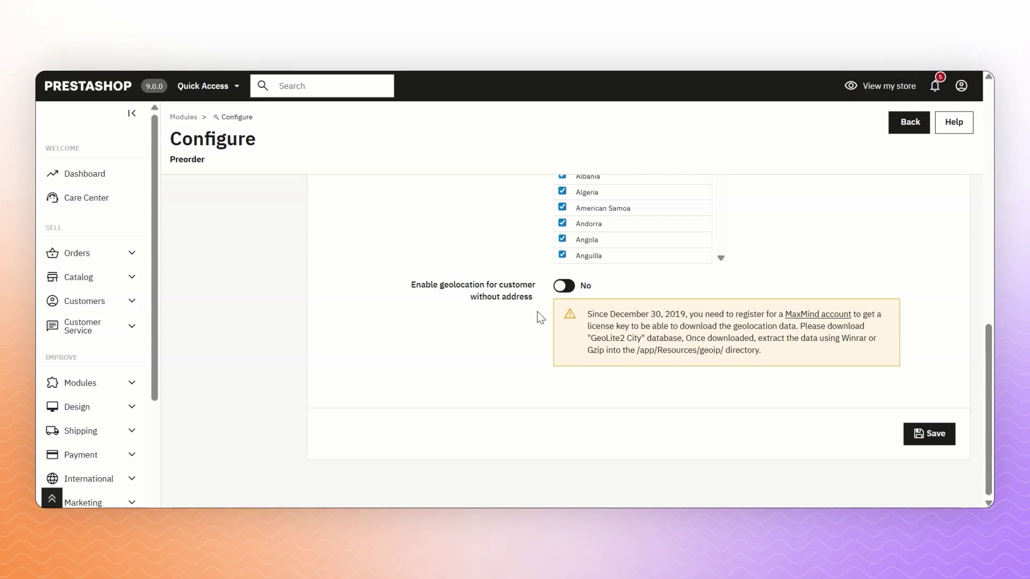
pyautogui.click(575, 289)
pyautogui.scroll(4, 988, 408)
pyautogui.moveTo(990, 271); pyautogui.dragTo(973, 348)
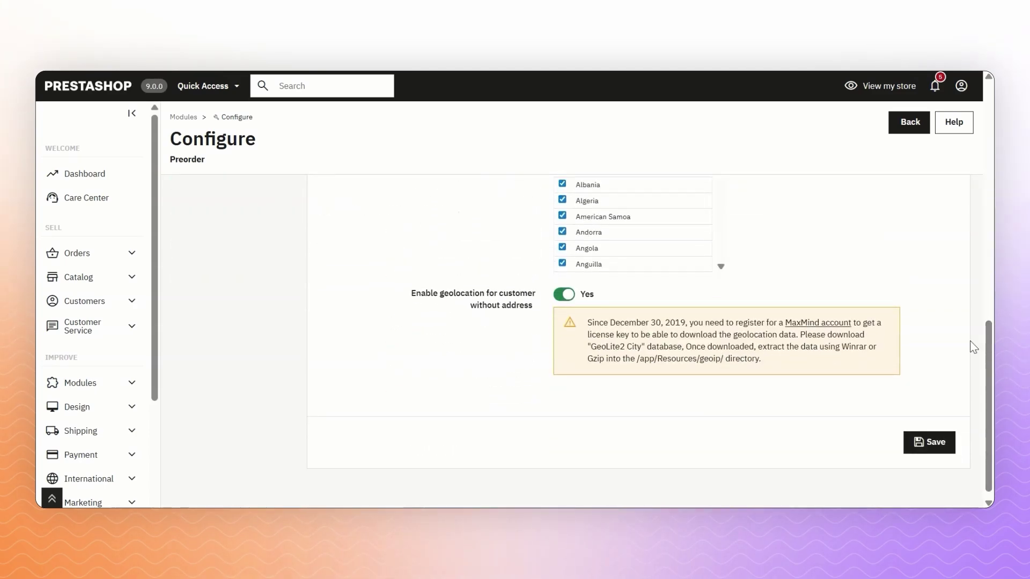
pyautogui.click(932, 442)
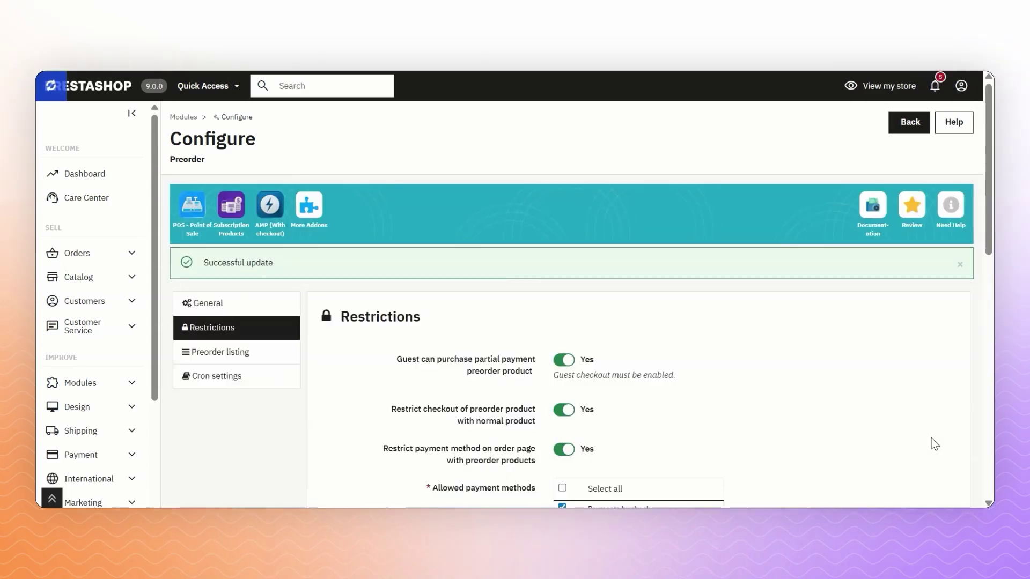
# - In the Preorder listing settings, show the title on the preorder product listing page and set it to PREORDER
pyautogui.click(211, 354)
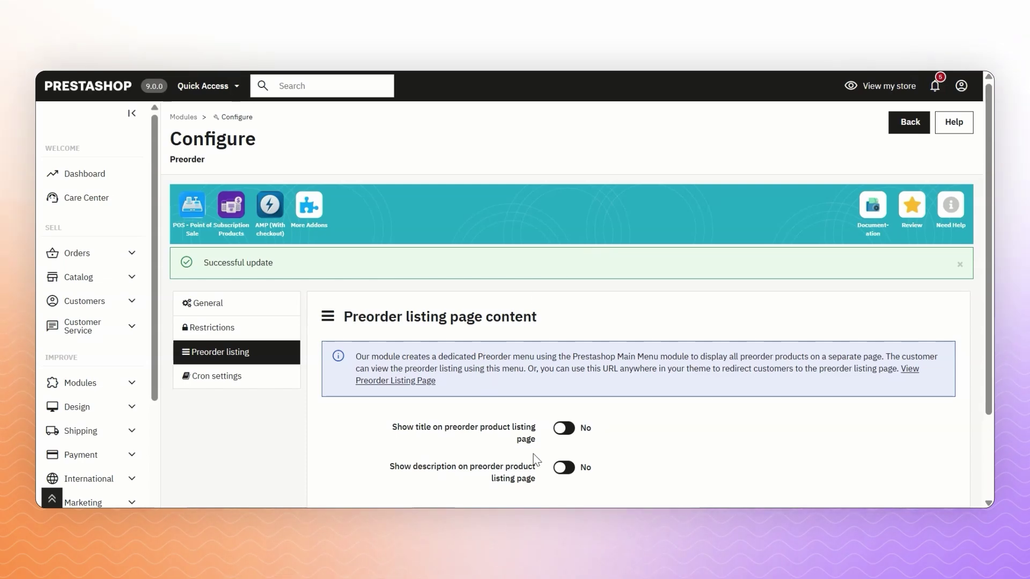
pyautogui.click(564, 428)
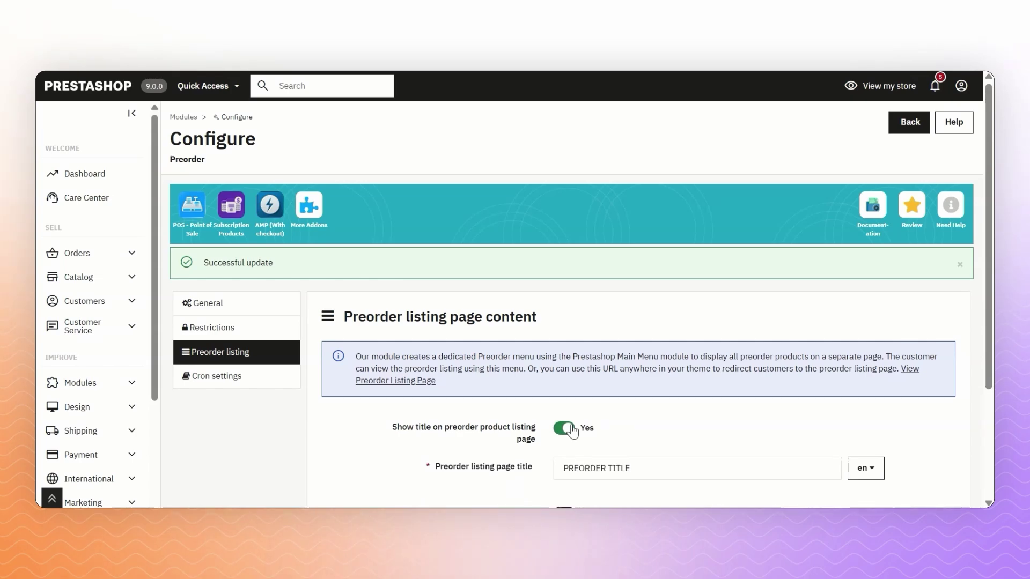
pyautogui.scroll(-1, 572, 322)
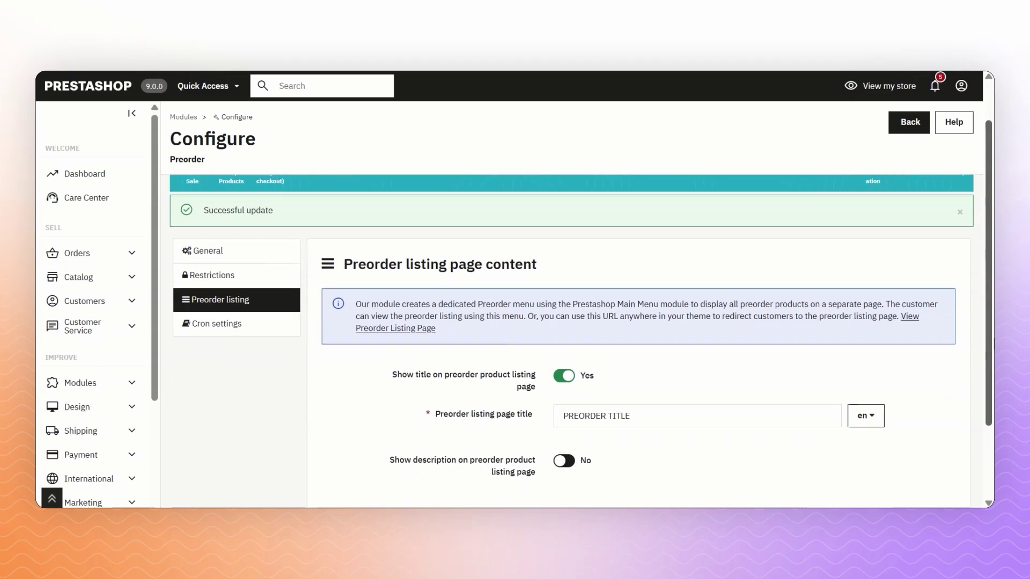
pyautogui.scroll(-2, 582, 329)
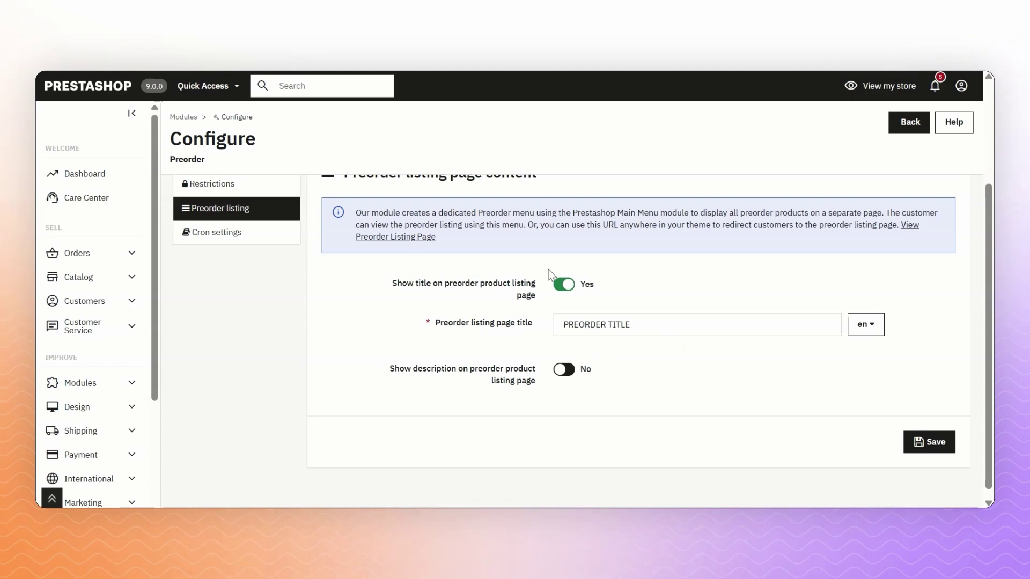
pyautogui.click(586, 331)
pyautogui.press('BackSpace')
pyautogui.press('BackSpace')
pyautogui.press('BackSpace')
pyautogui.press('BackSpace')
pyautogui.press('BackSpace')
pyautogui.press('BackSpace')
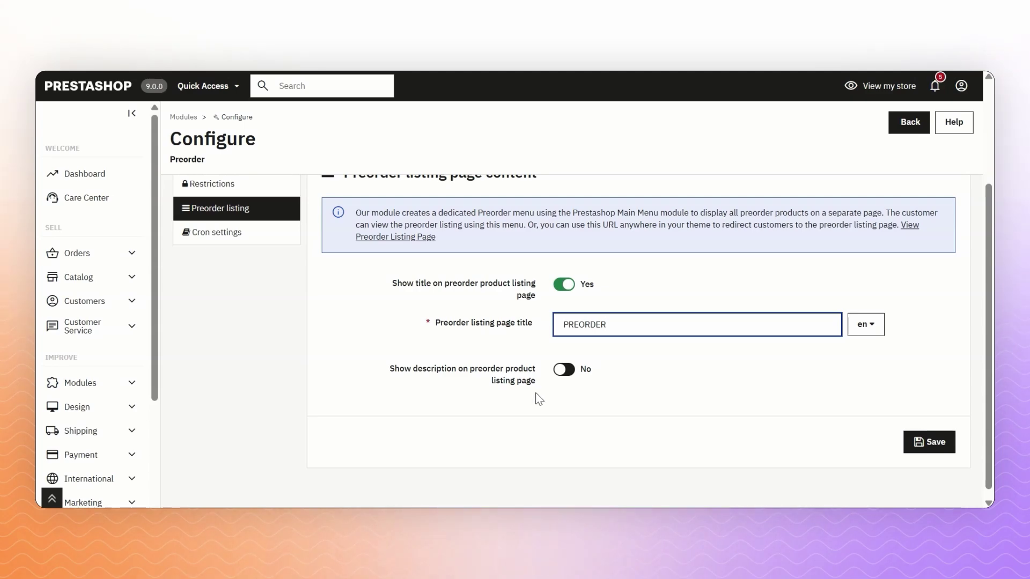
# - Show the description on the preorder listing page, set it to "PREORDER products are available to order and availabe for advance booking", and save
pyautogui.click(564, 371)
pyautogui.scroll(-2, 622, 374)
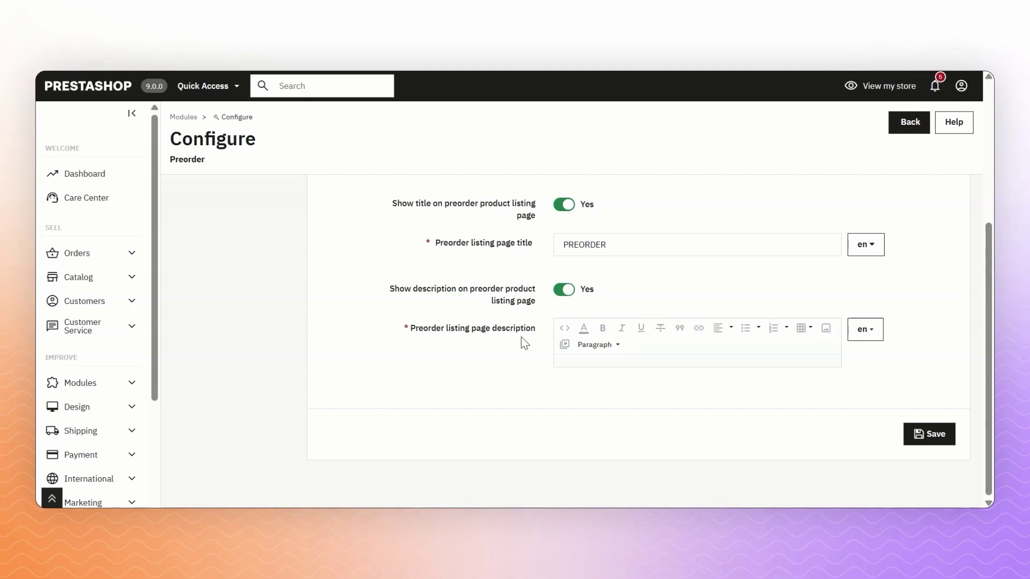
pyautogui.click(669, 363)
pyautogui.write('PREORDER products ar')
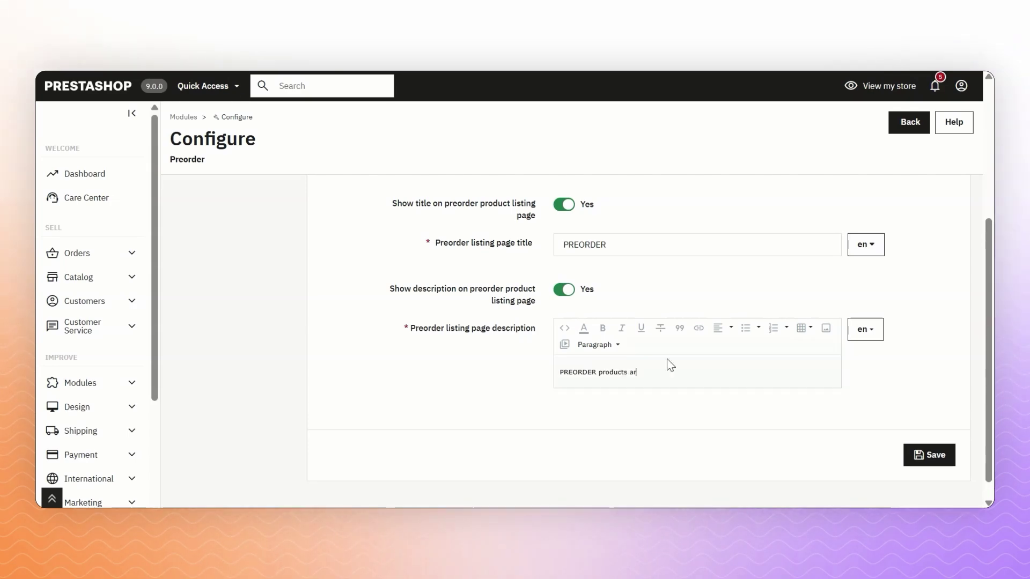
pyautogui.write('e availabl')
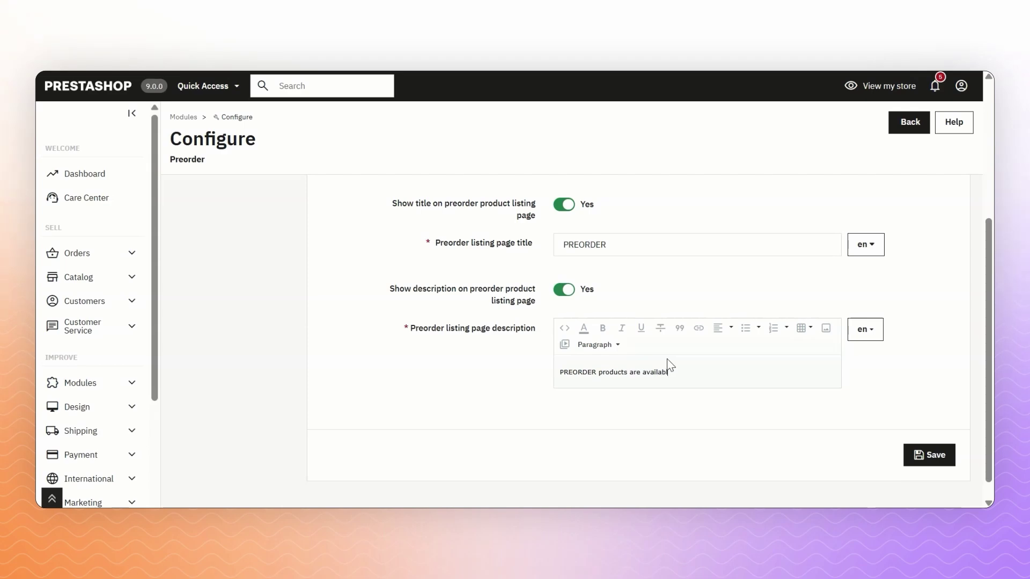
pyautogui.write('e to order and availabe for advance booking')
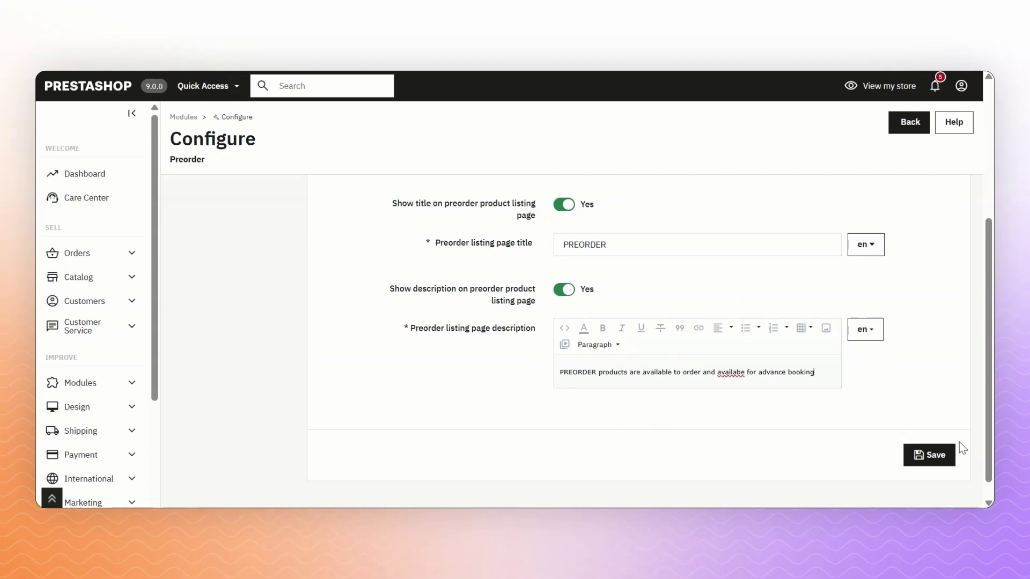
pyautogui.click(936, 456)
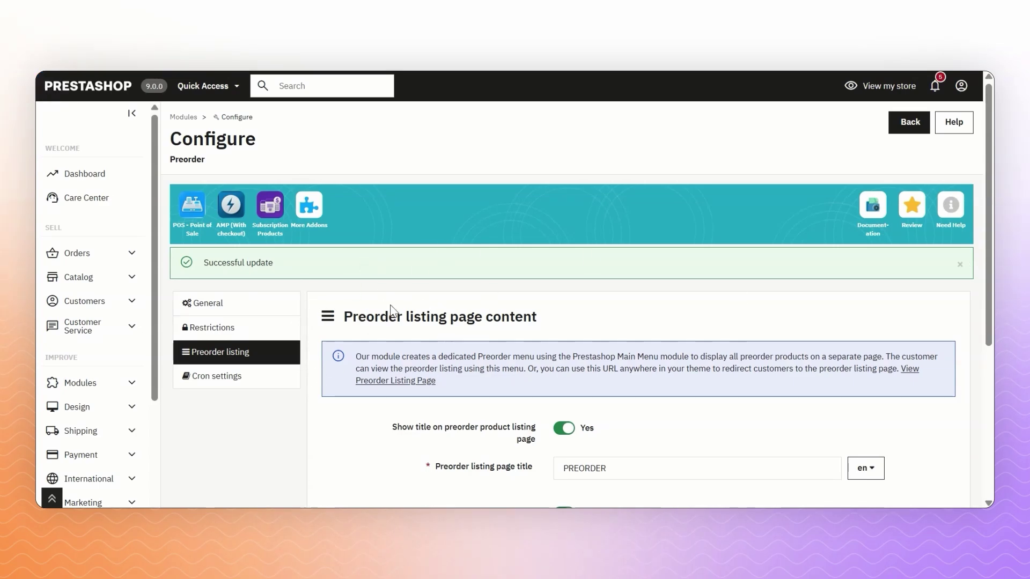
# - Examine the Cron settings of the Preorder module for the daily task that updates preorder products
pyautogui.click(214, 376)
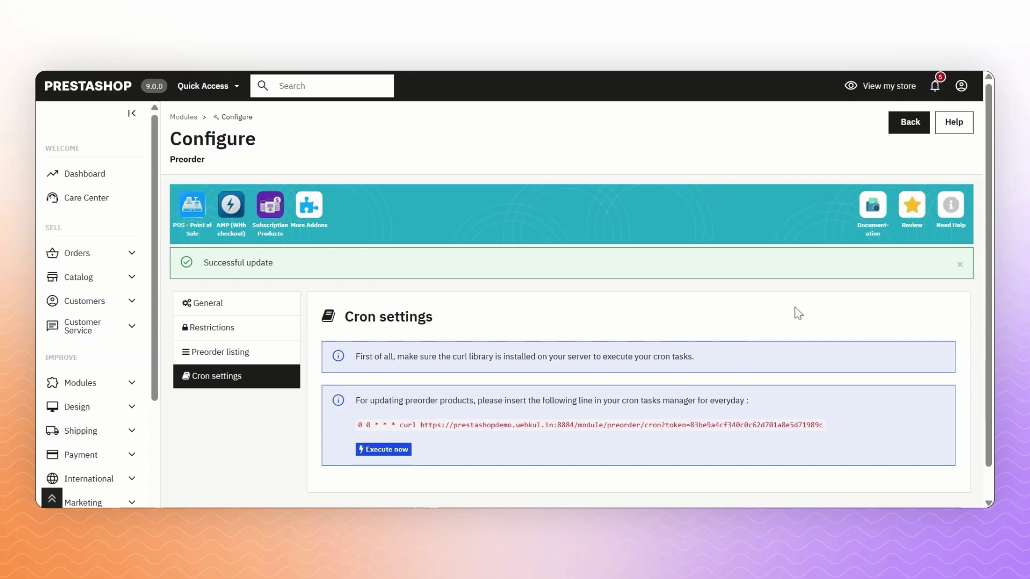
pyautogui.moveTo(987, 292); pyautogui.dragTo(985, 327)
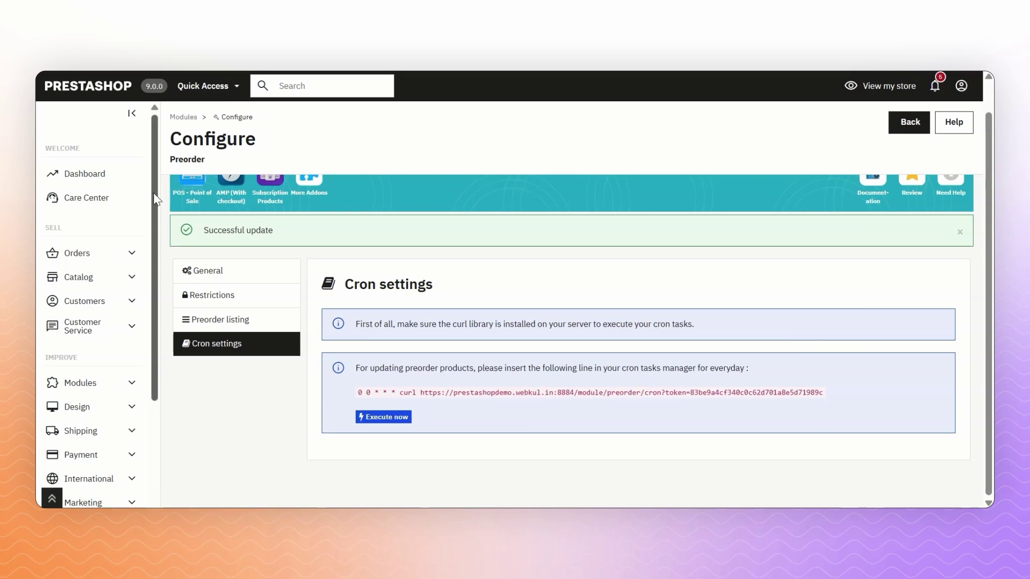
# - Open the preorder Products list and start creating a new preorder
pyautogui.moveTo(155, 200); pyautogui.dragTo(181, 355)
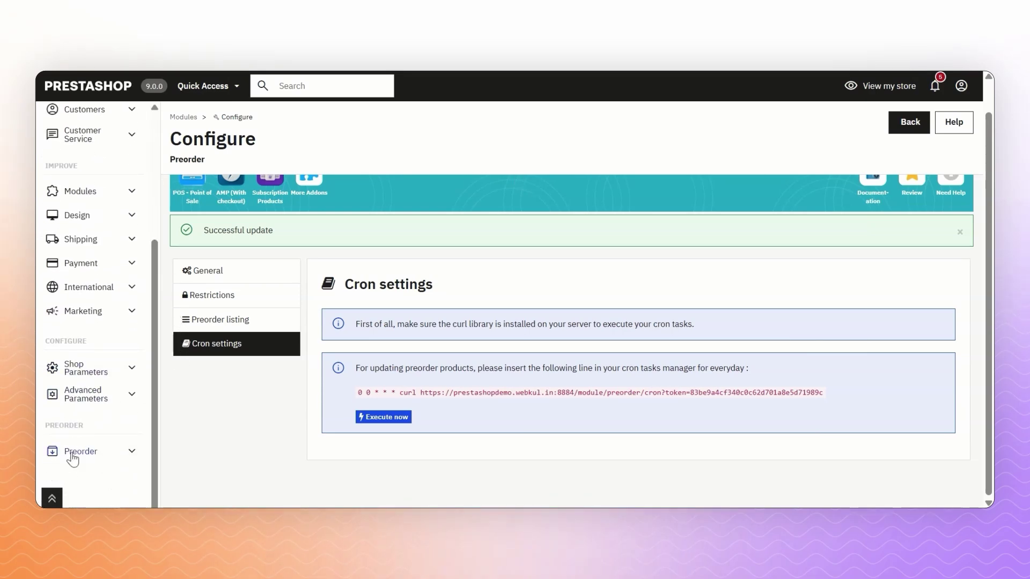
pyautogui.moveTo(89, 453)
pyautogui.scroll(-1, 152, 369)
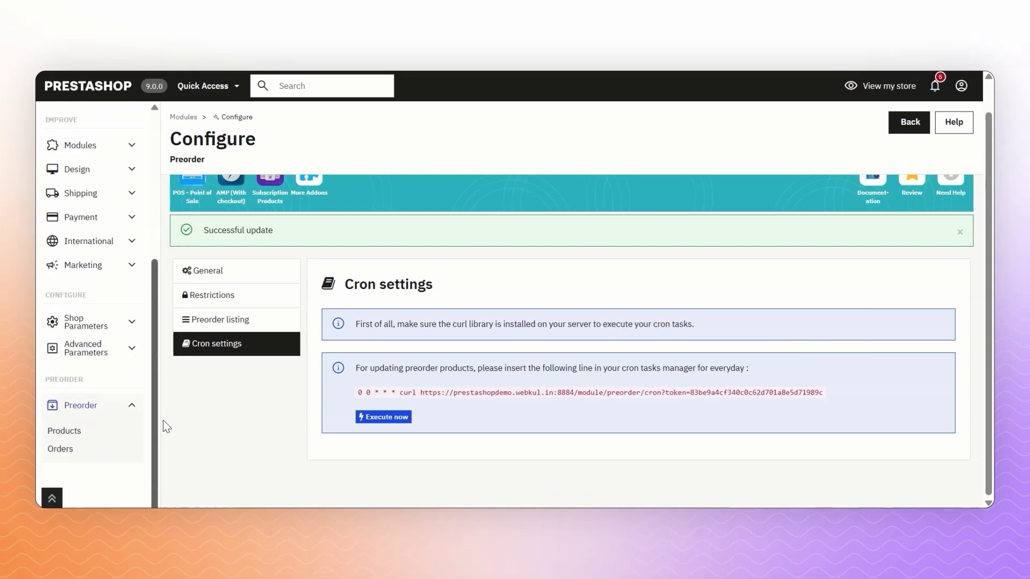
pyautogui.click(64, 432)
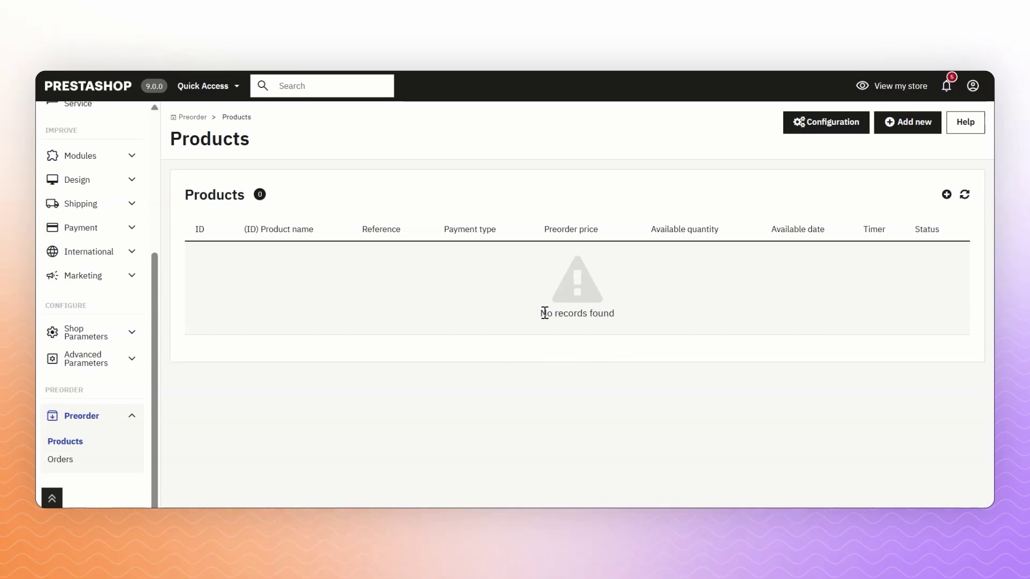
pyautogui.click(916, 131)
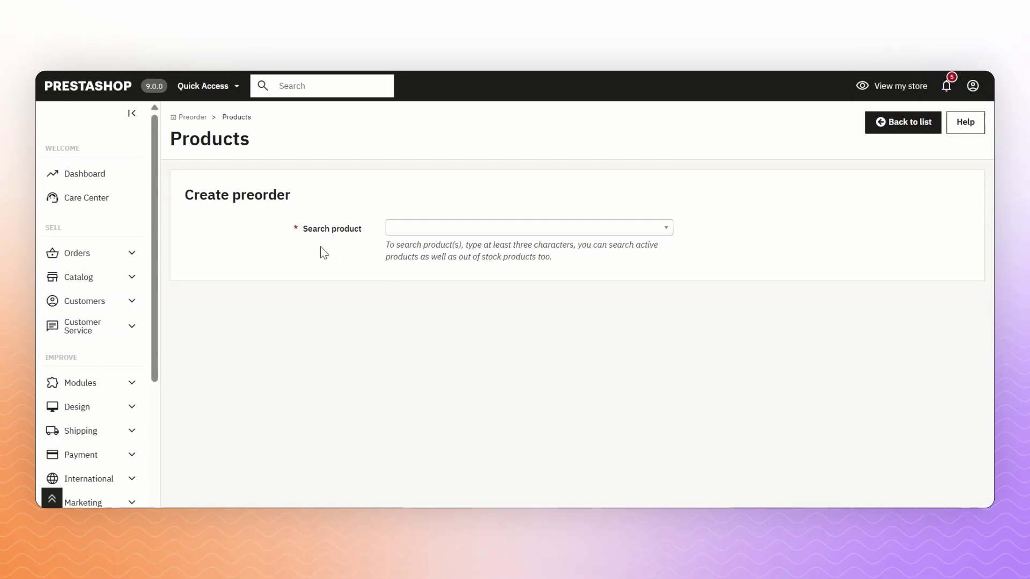
# - Search for "hum", choose Hummingbird printed t-shirt as the preorder product, and set its combination to Product all combinations
pyautogui.click(397, 229)
pyautogui.write('hum')
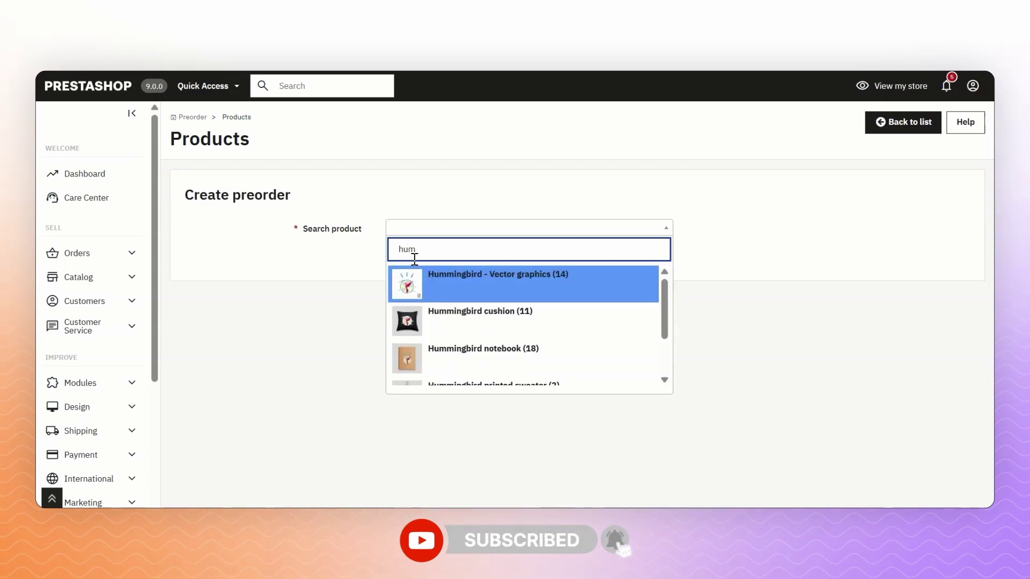
pyautogui.scroll(-2, 471, 306)
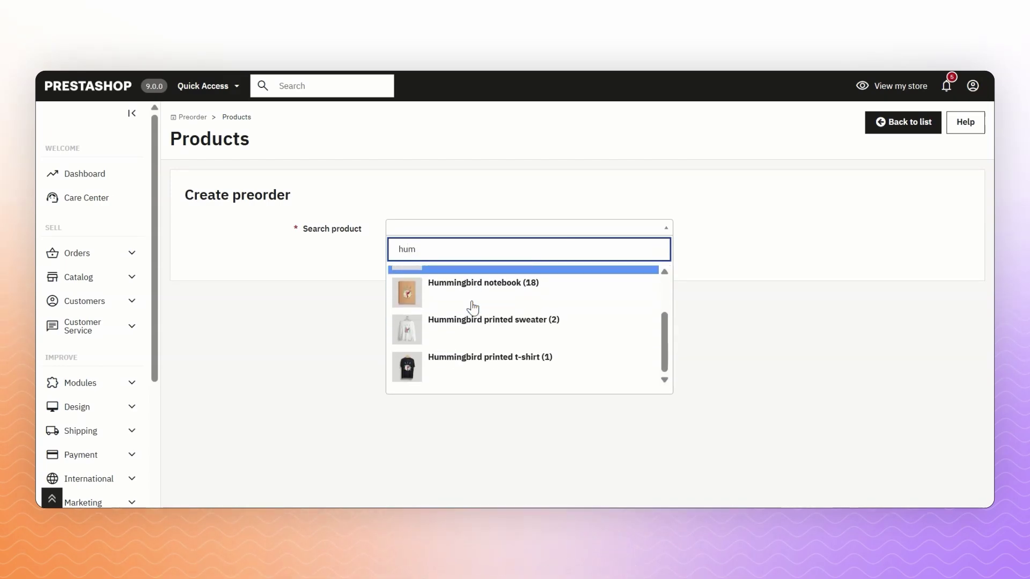
pyautogui.click(464, 365)
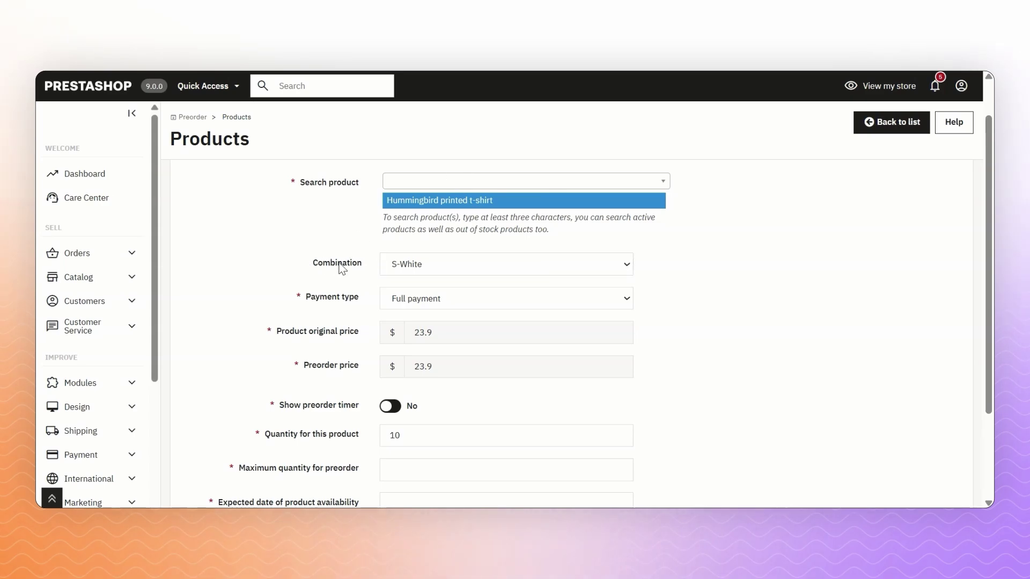
pyautogui.click(444, 269)
pyautogui.click(444, 270)
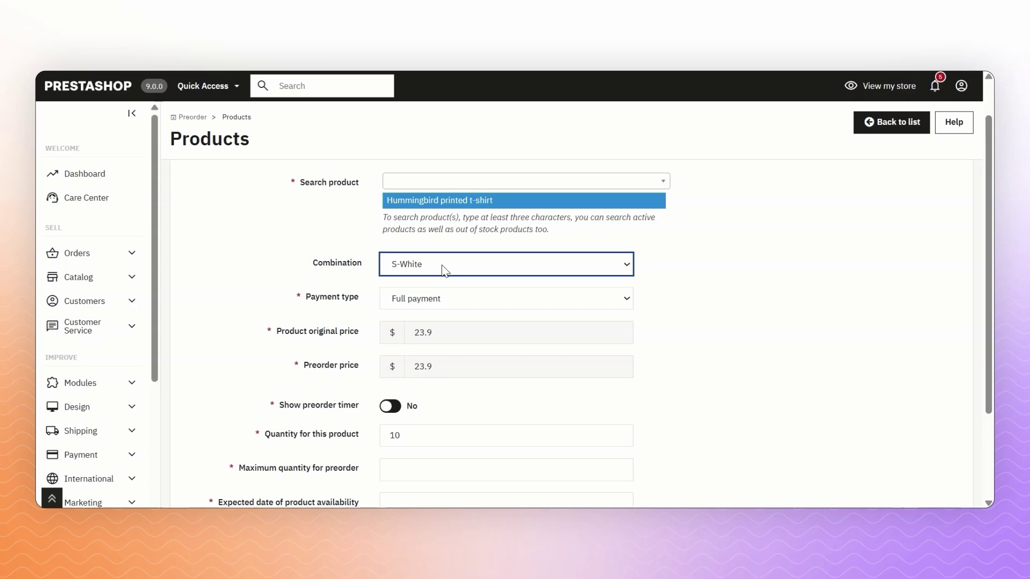
pyautogui.click(444, 270)
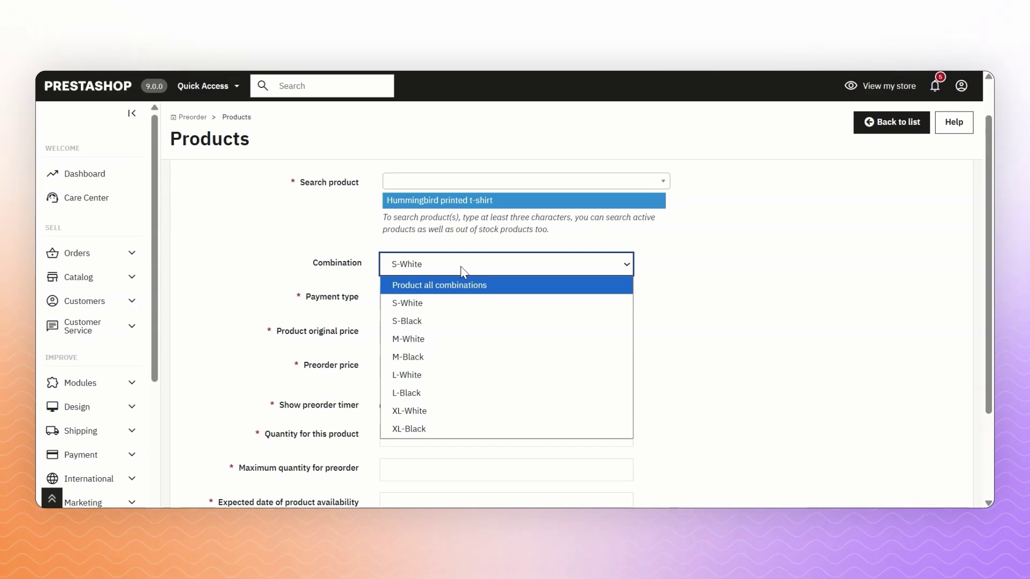
pyautogui.click(455, 284)
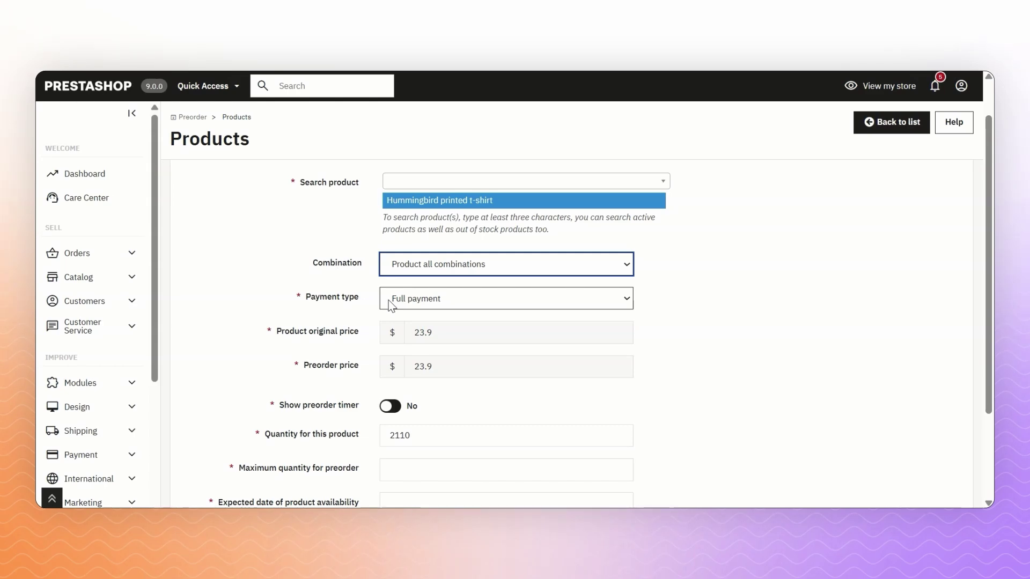
# - Try the Partial payment and Dynamic payment types for the preorder and set the payment type back to Full payment
pyautogui.click(406, 296)
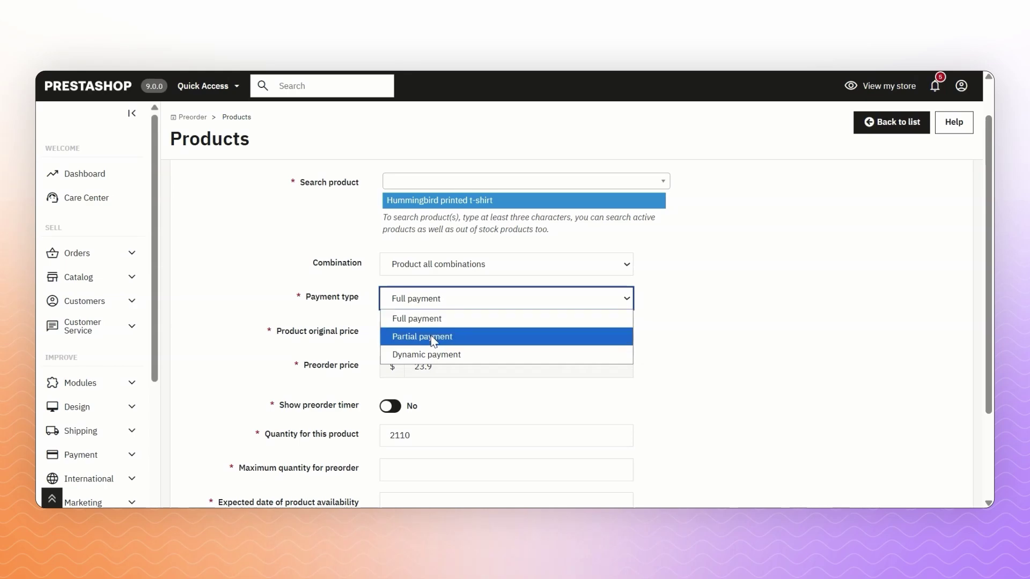
pyautogui.click(412, 337)
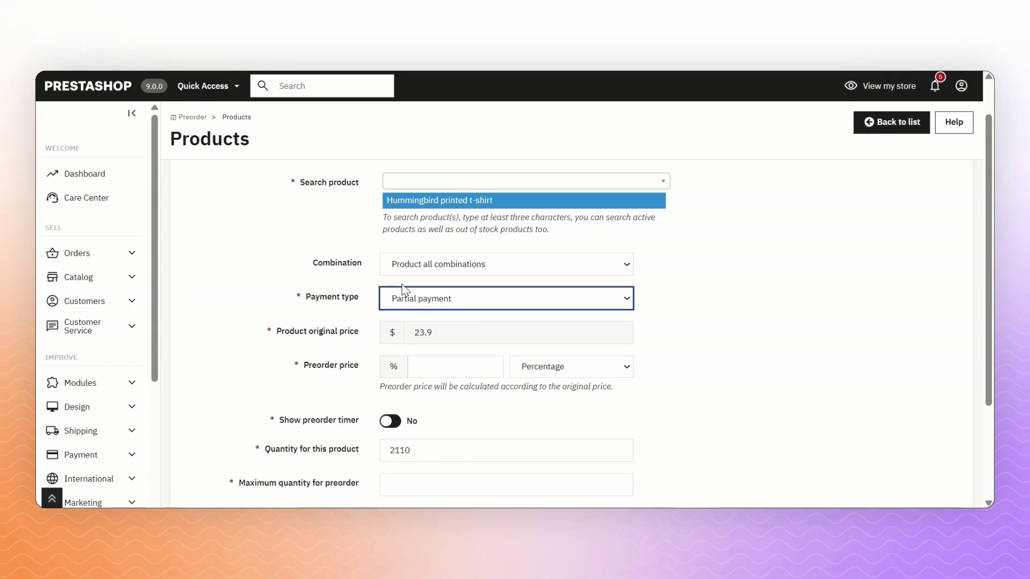
pyautogui.click(406, 298)
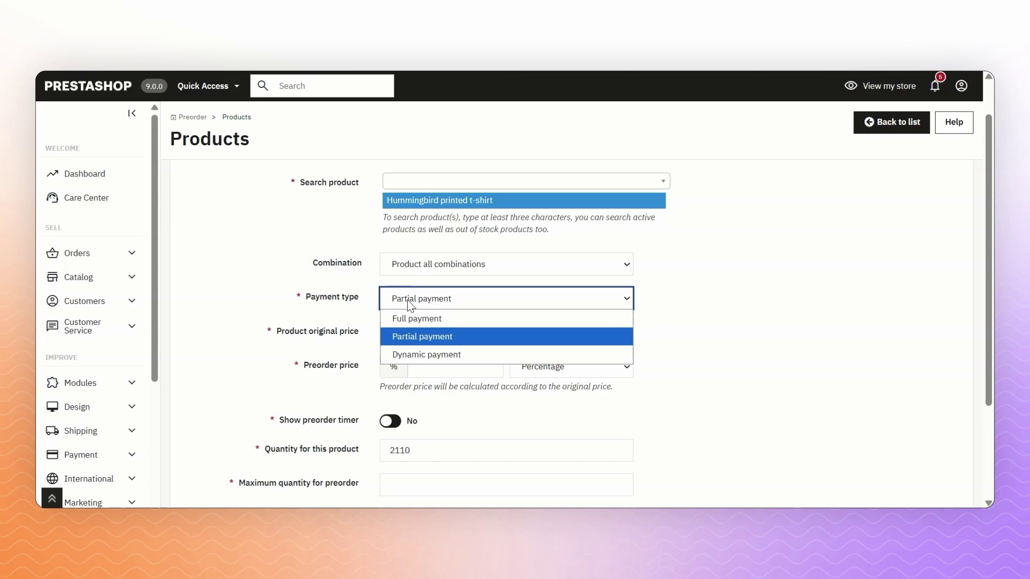
pyautogui.click(424, 356)
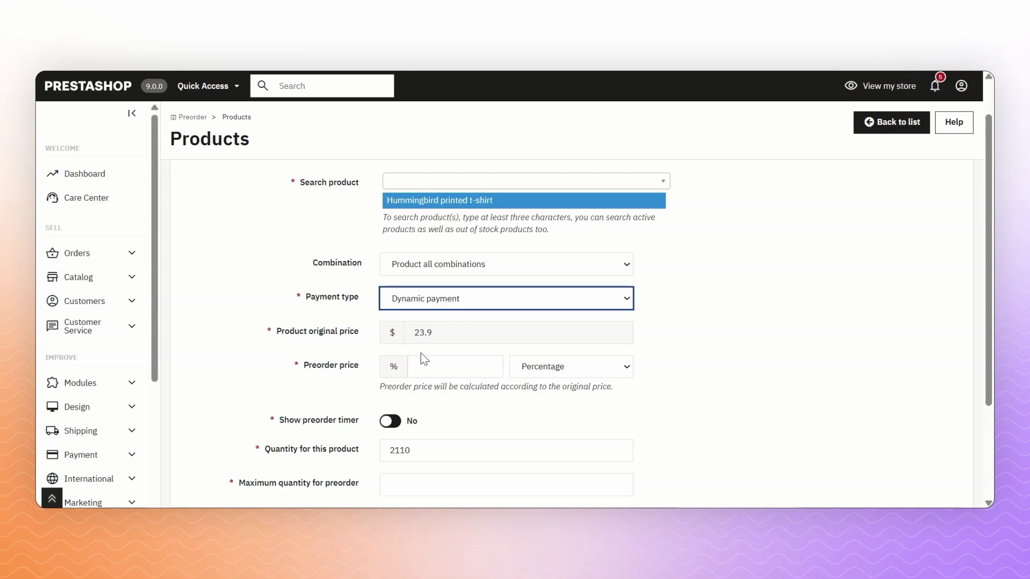
pyautogui.click(424, 300)
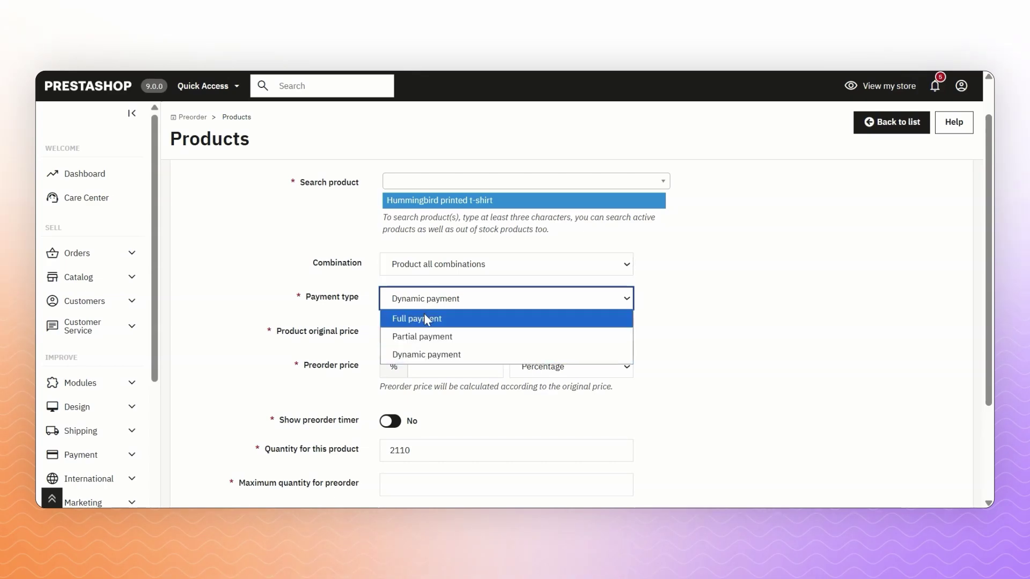
pyautogui.click(423, 316)
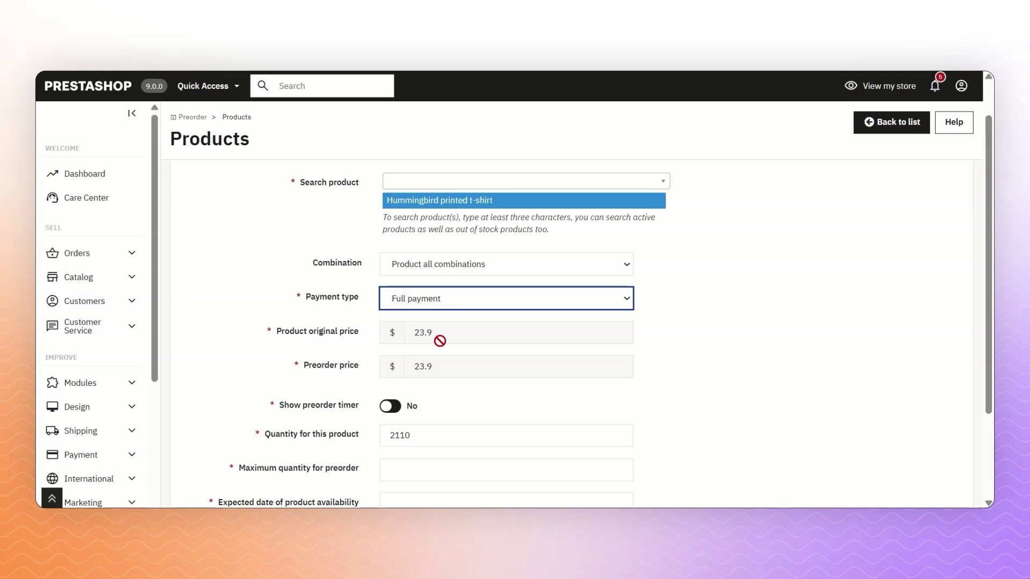
pyautogui.click(449, 294)
pyautogui.click(426, 335)
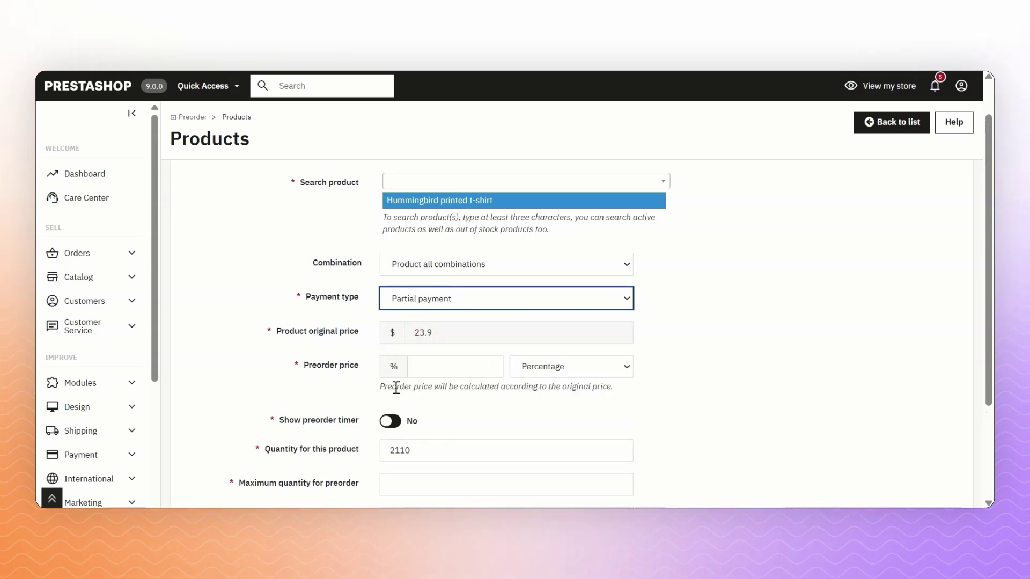
pyautogui.click(432, 303)
pyautogui.click(426, 356)
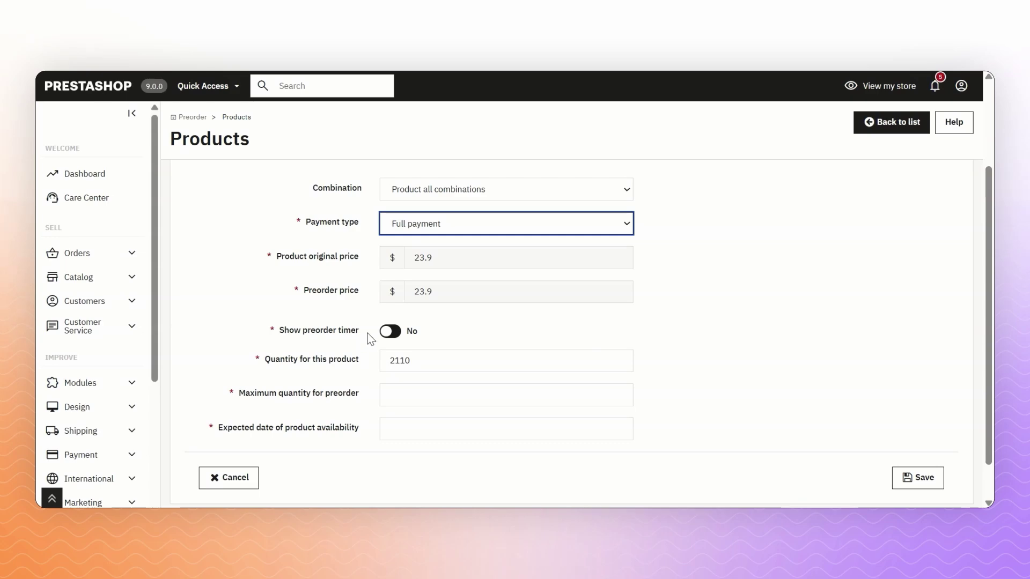
# - Show the preorder timer and set the quantities to 100 for the product and a maximum of 5 for preorder
pyautogui.click(399, 323)
pyautogui.click(399, 327)
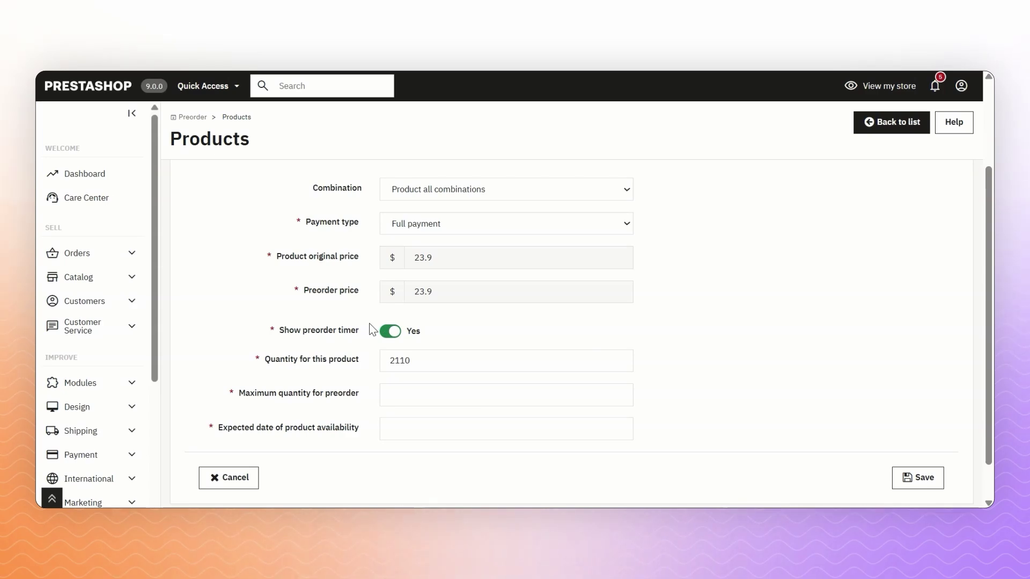
pyautogui.moveTo(316, 362)
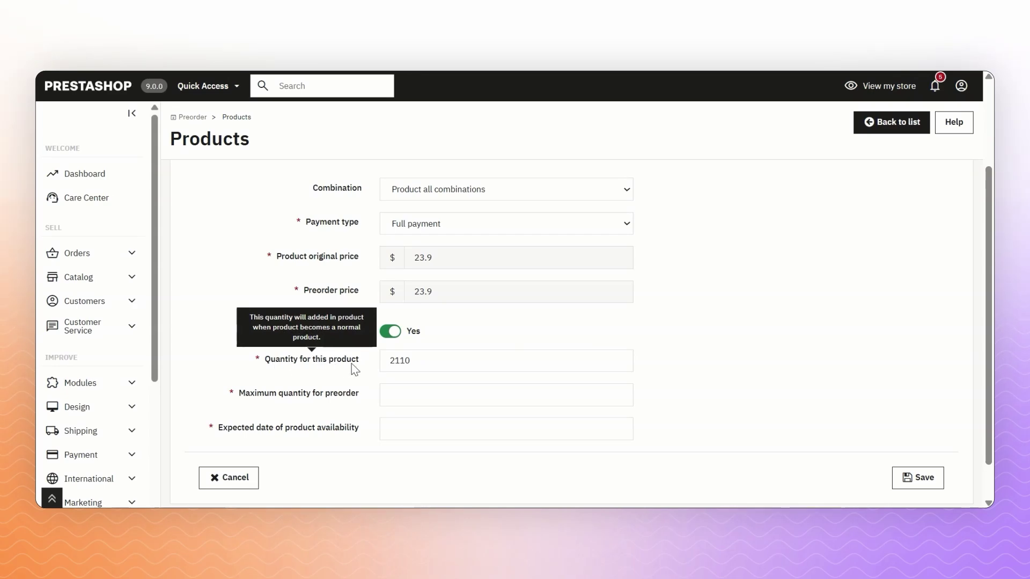
pyautogui.click(401, 360)
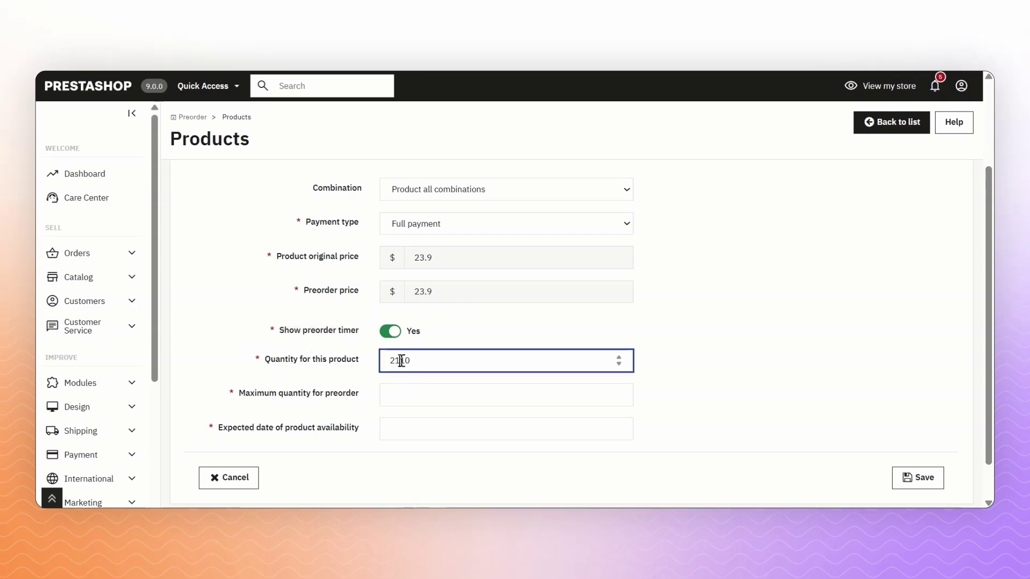
pyautogui.doubleClick(400, 360)
pyautogui.write('100')
pyautogui.click(388, 395)
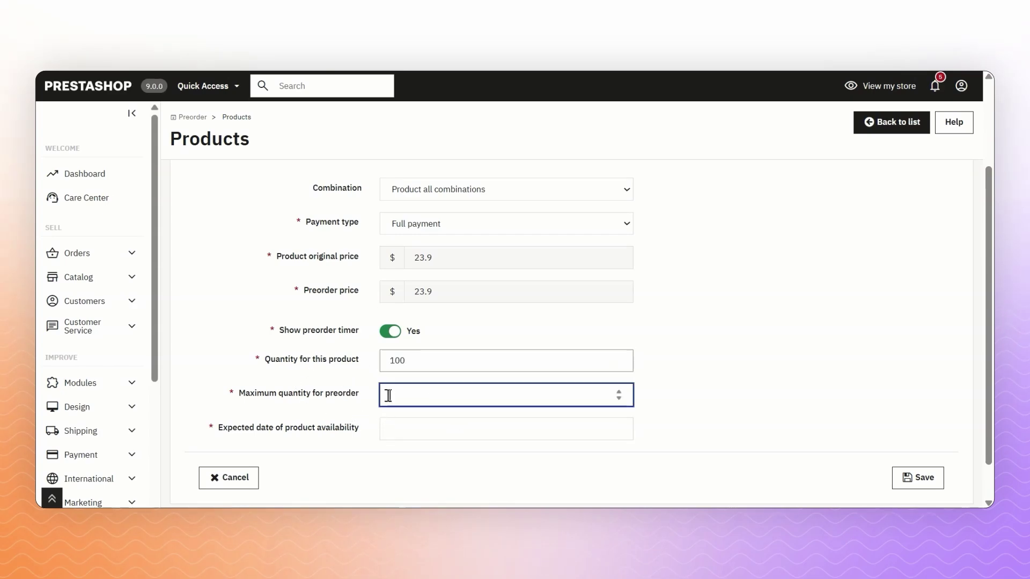
pyautogui.write('5')
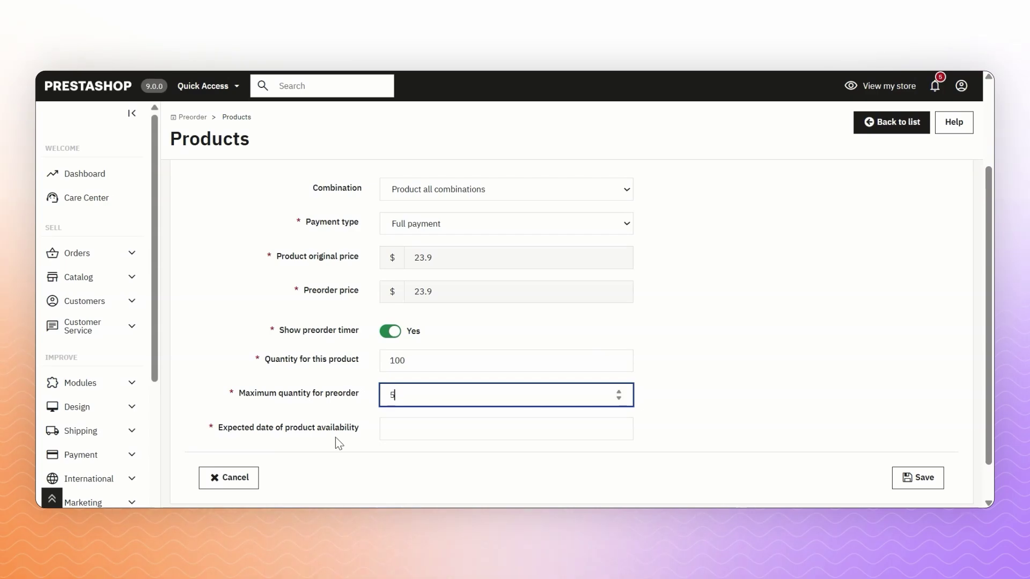
pyautogui.click(397, 427)
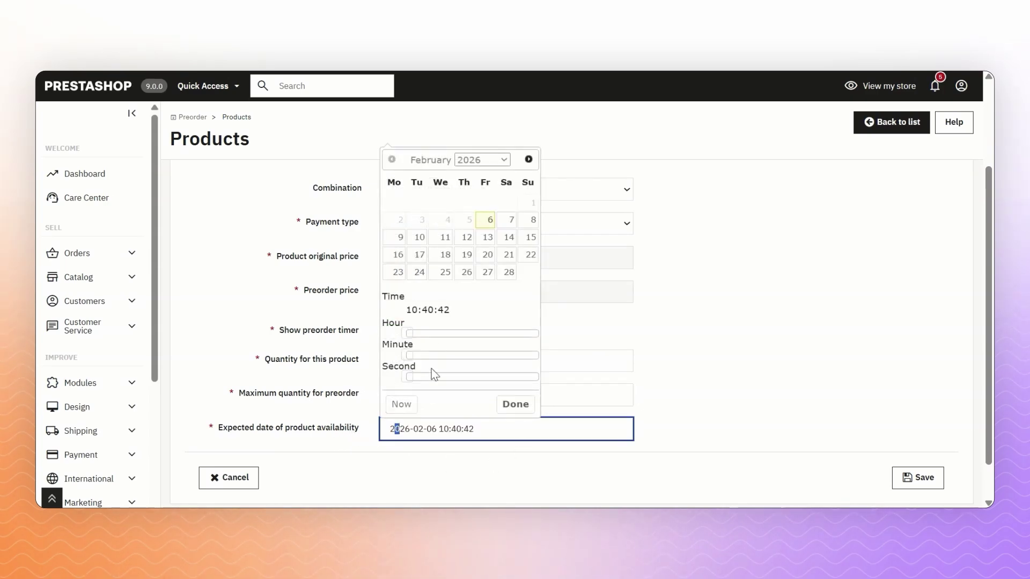
pyautogui.click(510, 223)
pyautogui.click(511, 225)
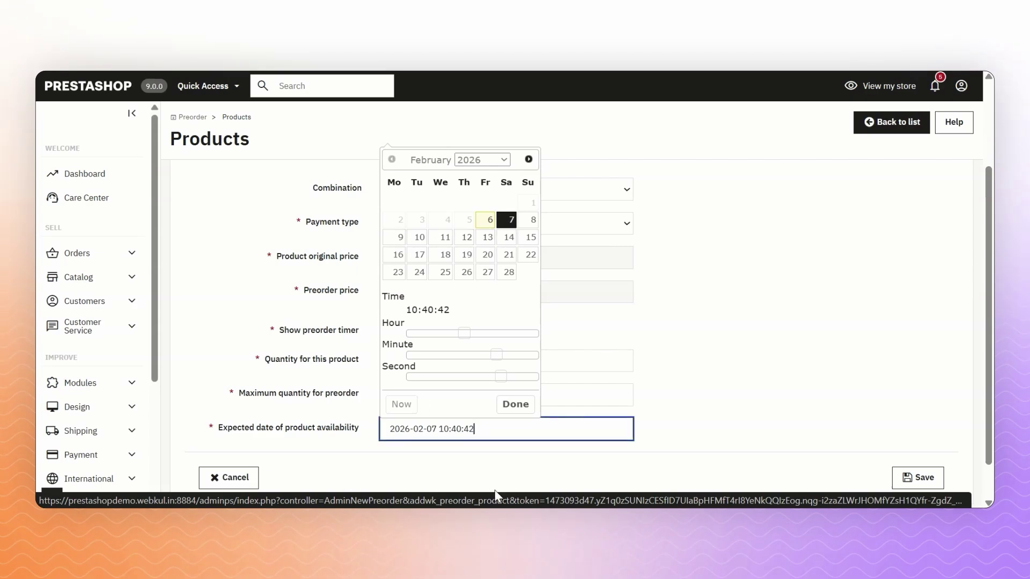
pyautogui.click(510, 404)
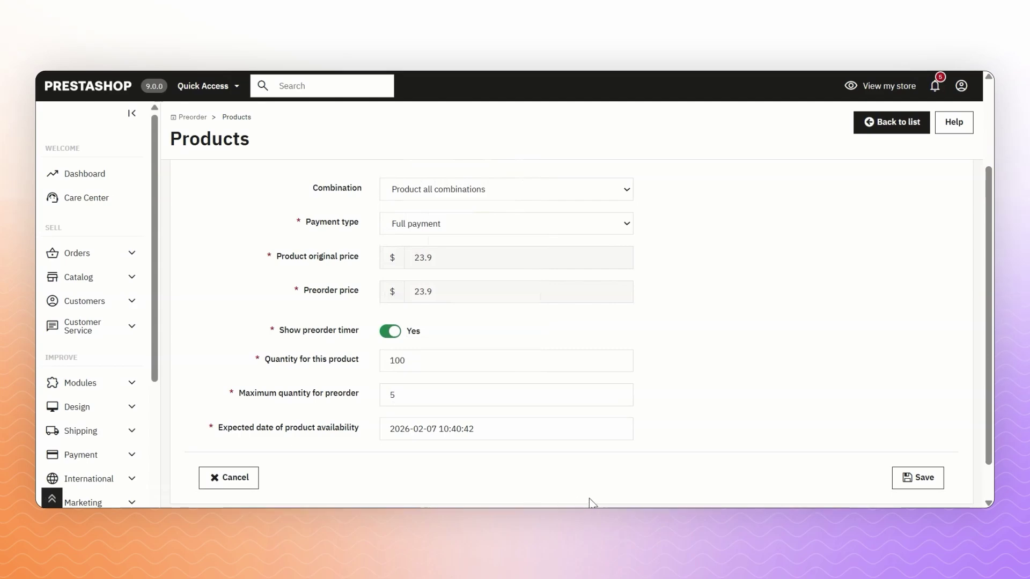
pyautogui.click(917, 477)
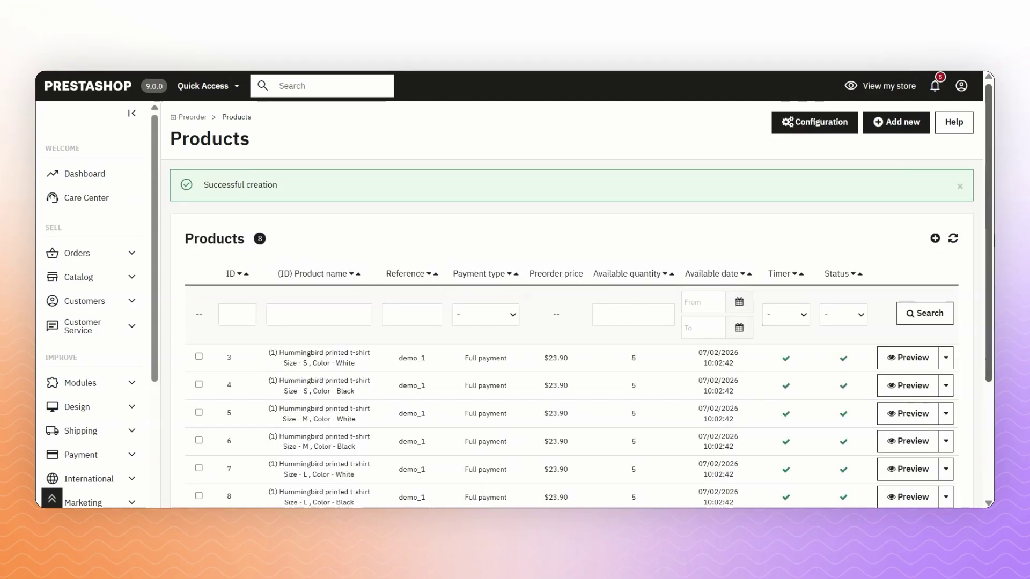
pyautogui.moveTo(990, 242); pyautogui.dragTo(990, 337)
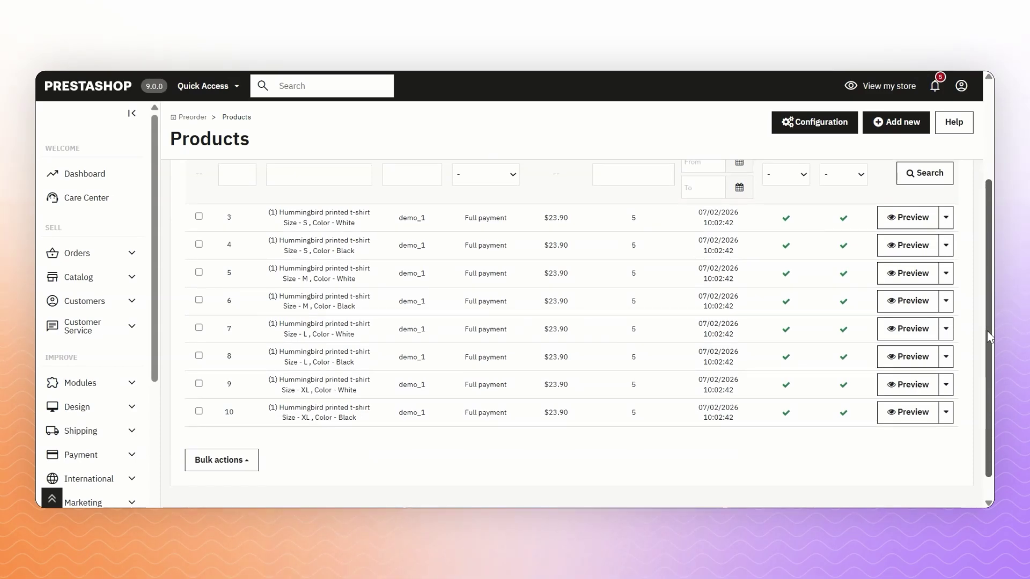
# - Start a new preorder, search for "sweat", and choose Hummingbird printed sweater as the preorder product
pyautogui.moveTo(990, 336); pyautogui.dragTo(981, 225)
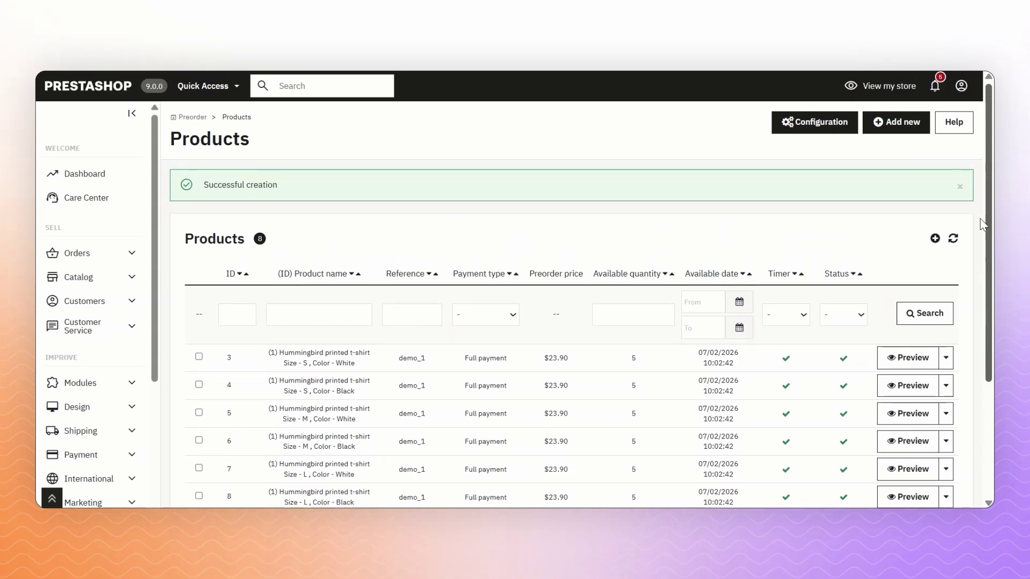
pyautogui.click(908, 123)
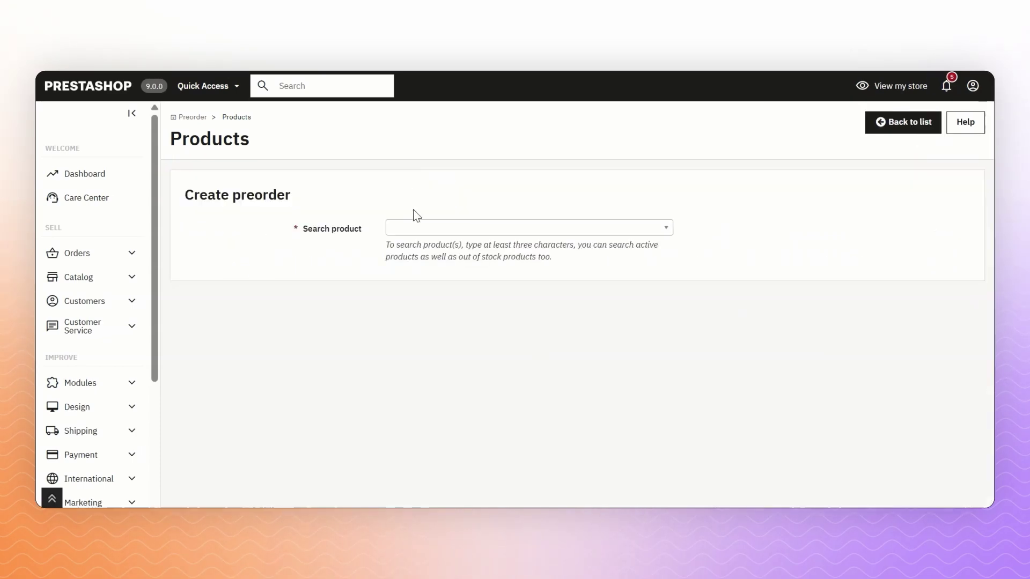
pyautogui.click(418, 228)
pyautogui.write('sweat')
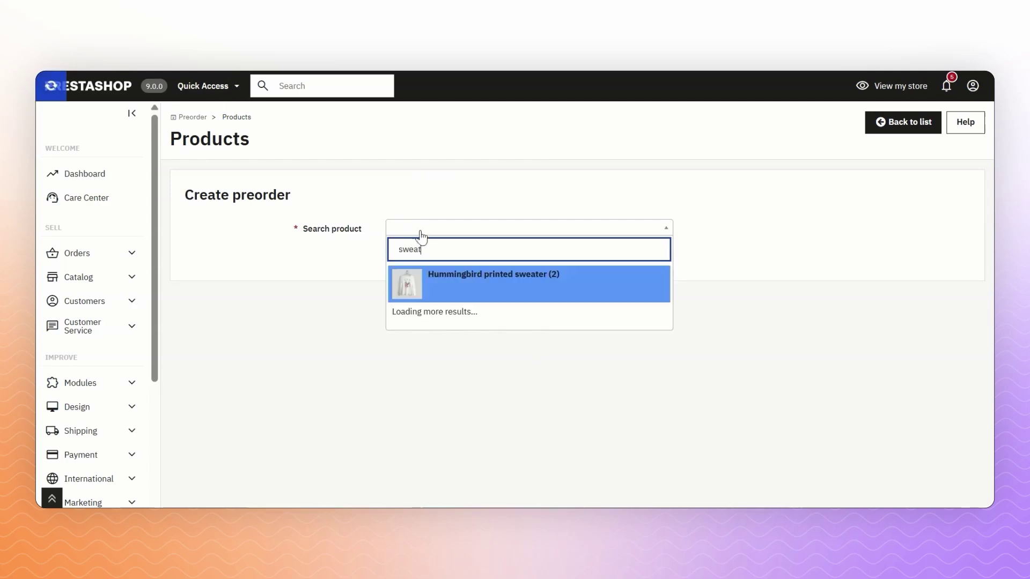
pyautogui.click(435, 284)
# - Set the sweater's payment type to Partial payment with a preorder price of 50 percent
pyautogui.click(411, 347)
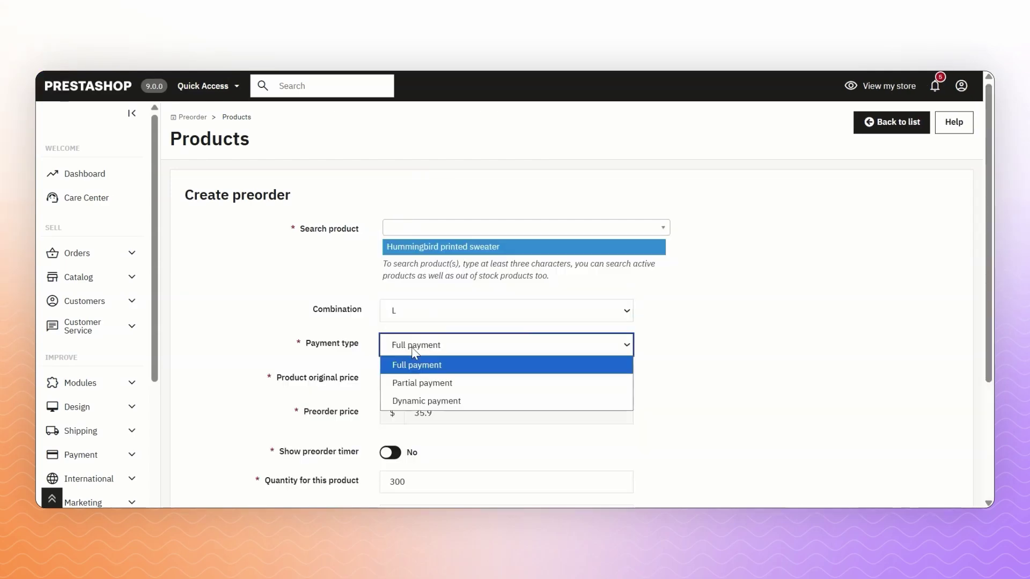
pyautogui.click(416, 383)
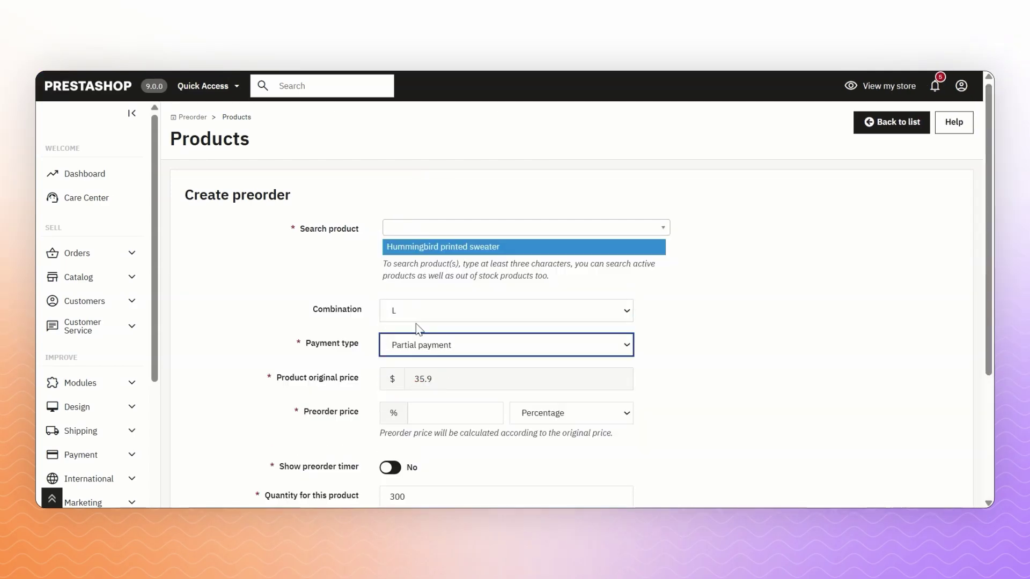
pyautogui.click(441, 411)
pyautogui.write('5')
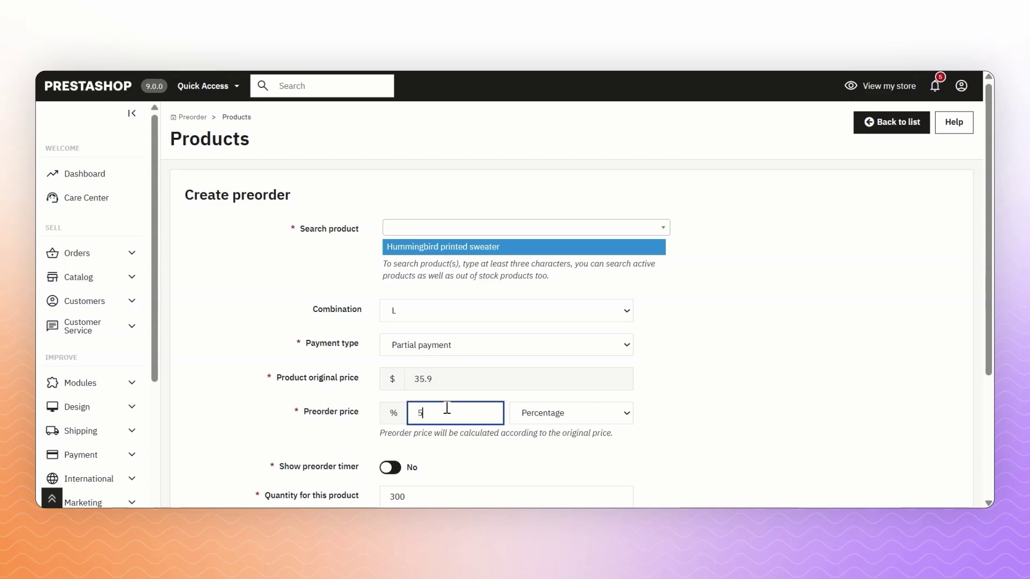
pyautogui.write('0')
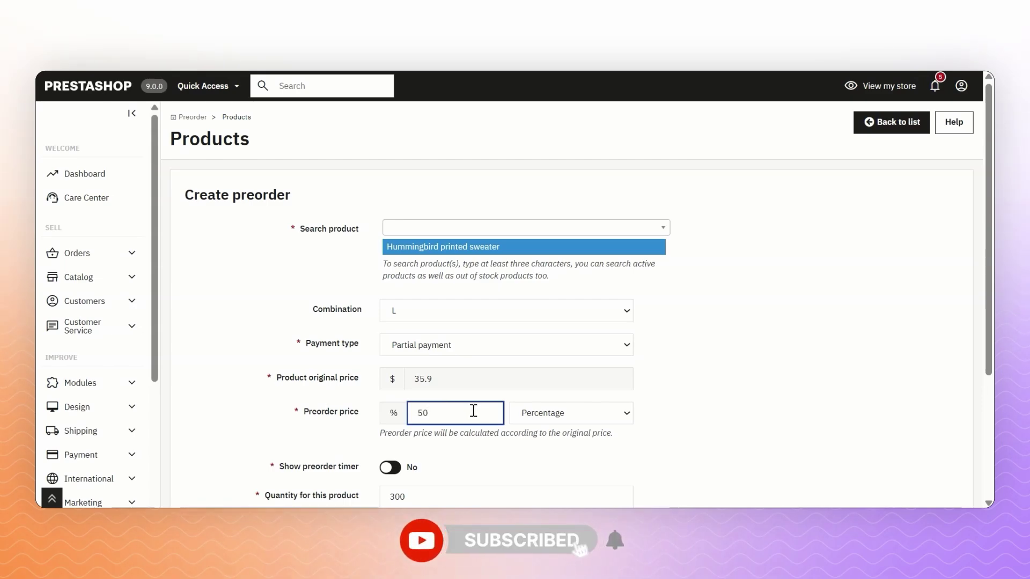
# - Try Amount as the preorder price type, return it to Percentage and enter 50 again as the preorder price
pyautogui.click(545, 416)
pyautogui.click(536, 451)
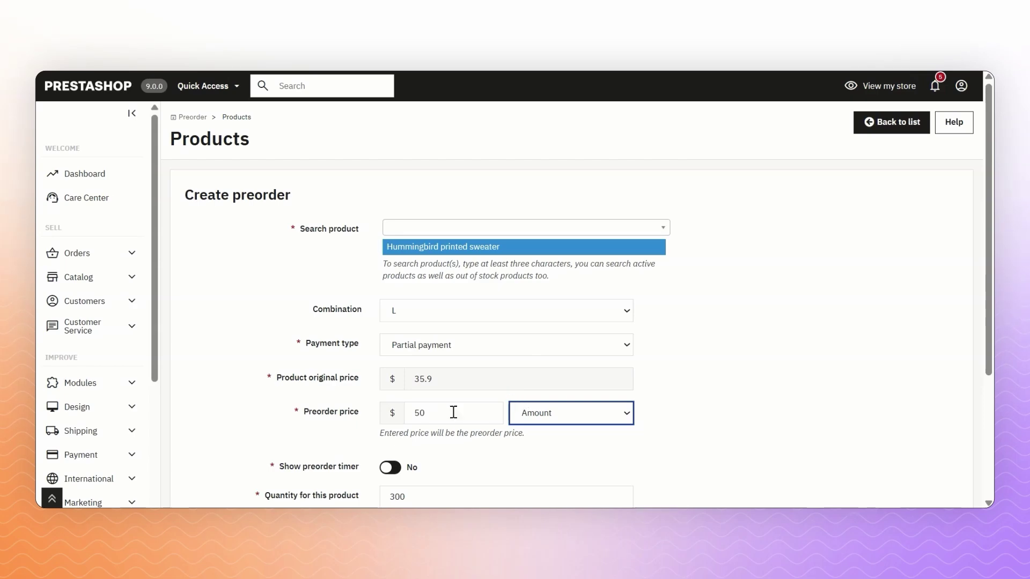
pyautogui.click(536, 418)
pyautogui.click(524, 432)
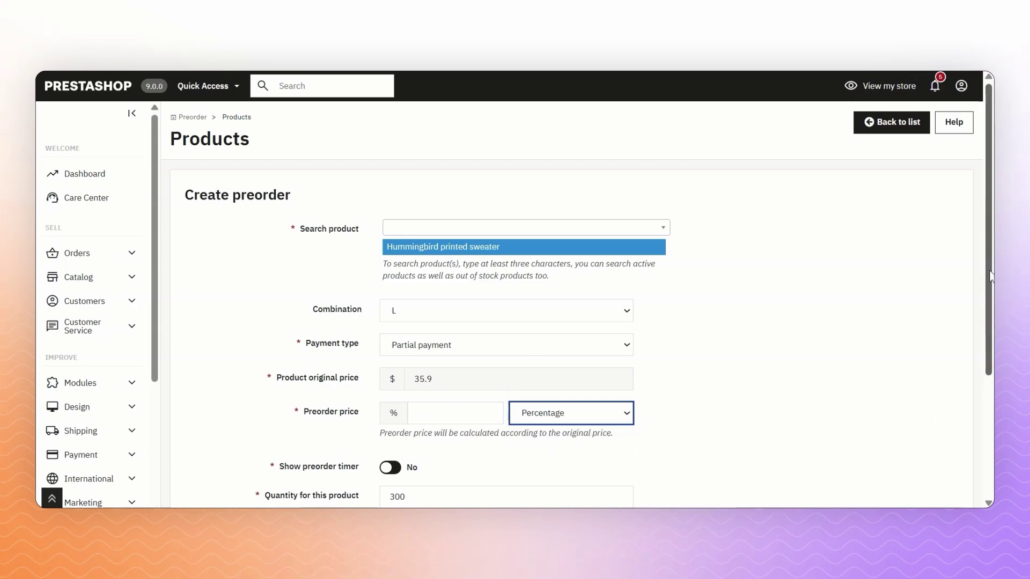
pyautogui.scroll(-2, 991, 277)
pyautogui.click(420, 331)
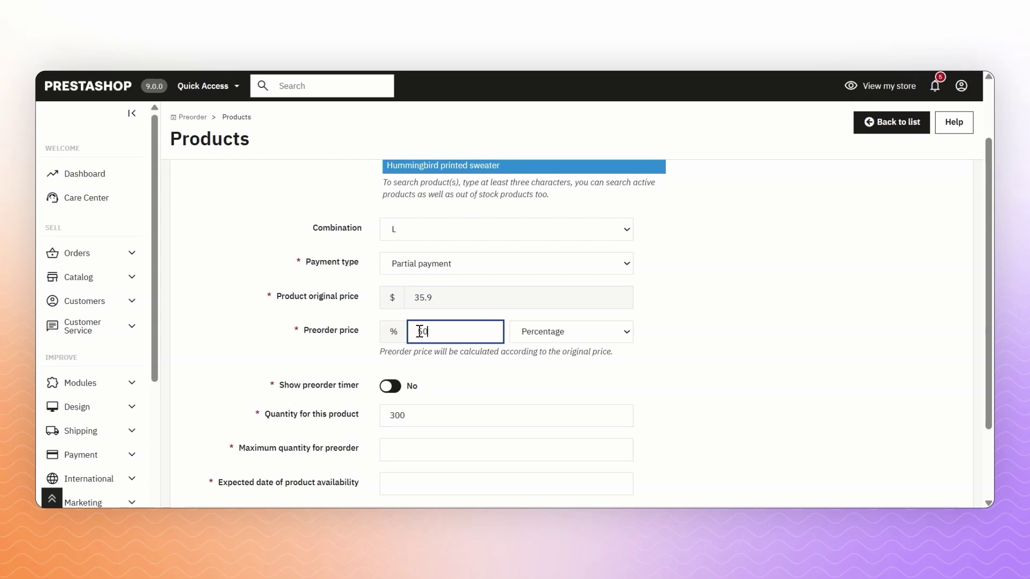
# - Show the preorder timer for the sweater and set its maximum quantity for preorder to 6
pyautogui.click(390, 385)
pyautogui.click(411, 450)
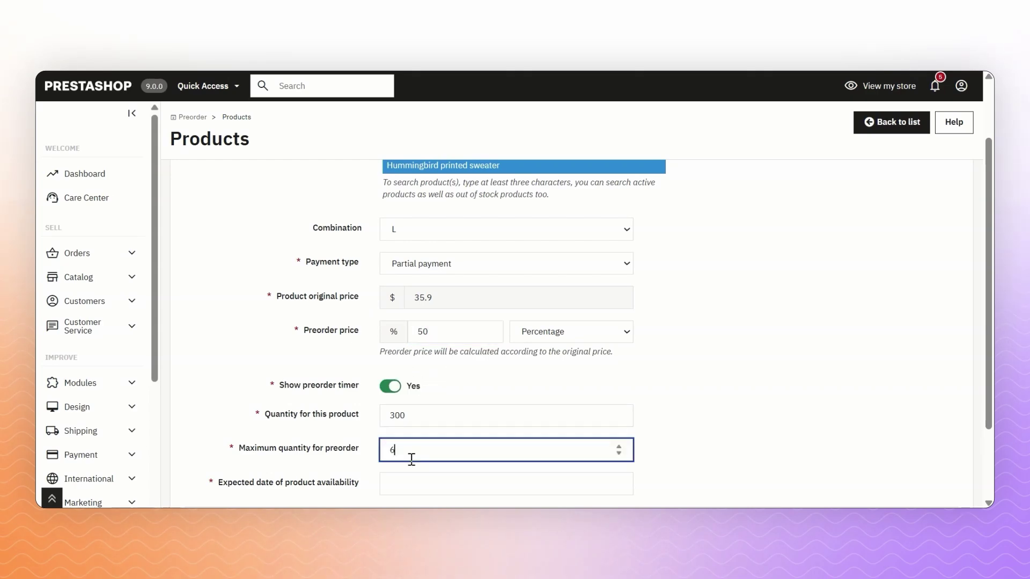
pyautogui.scroll(-2, 363, 422)
pyautogui.click(437, 411)
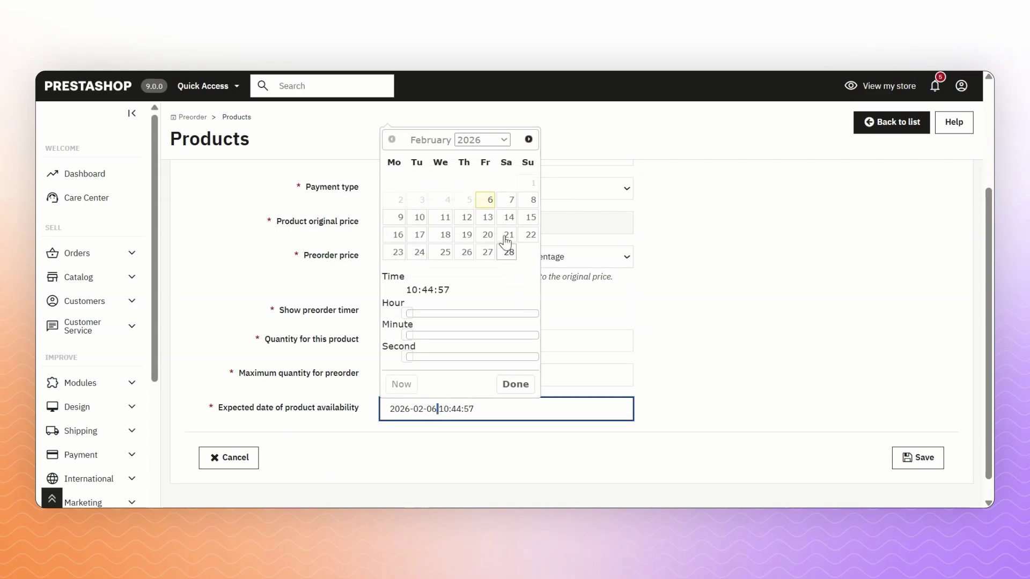
pyautogui.click(474, 219)
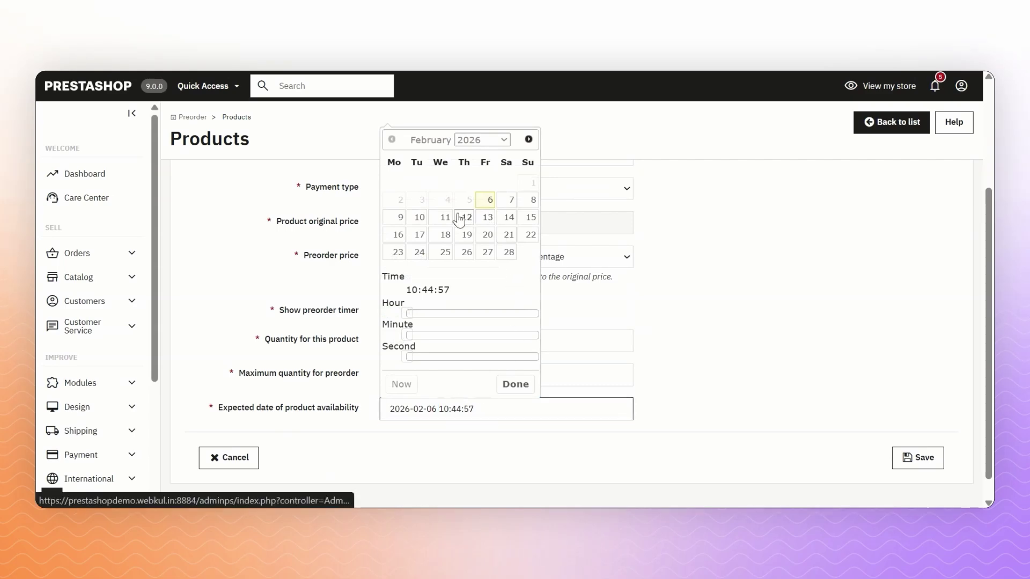
pyautogui.click(931, 465)
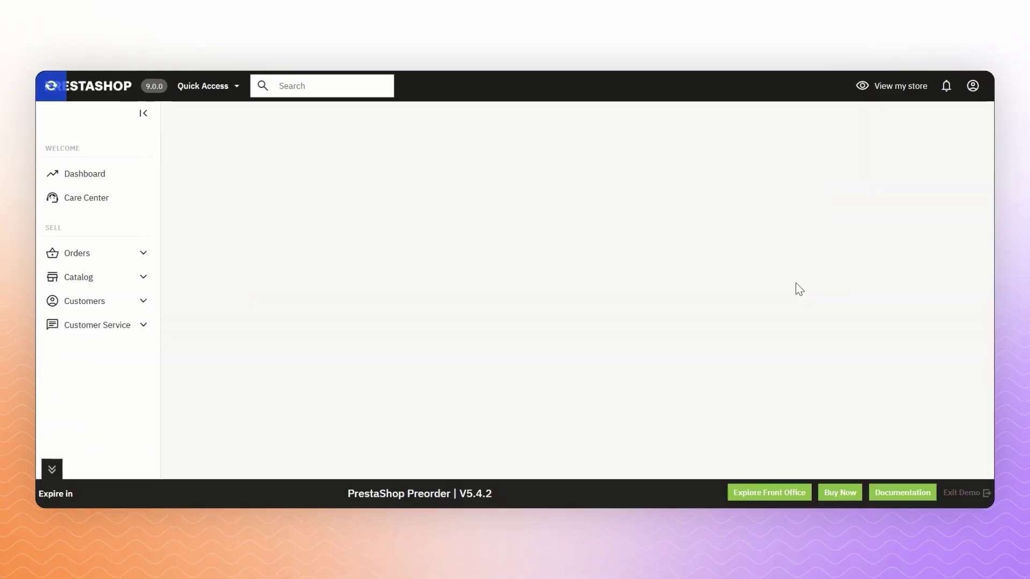
# - Start another preorder, search for "poster", and choose The best is yet to come' Framed poster in the 40x60cm combination
pyautogui.scroll(-4, 365, 400)
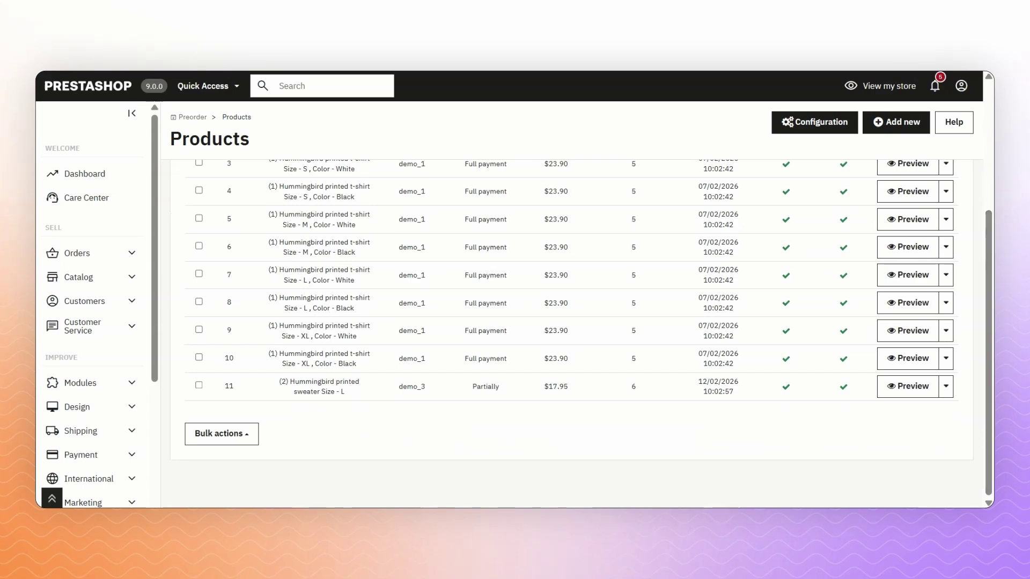
pyautogui.scroll(4, 471, 396)
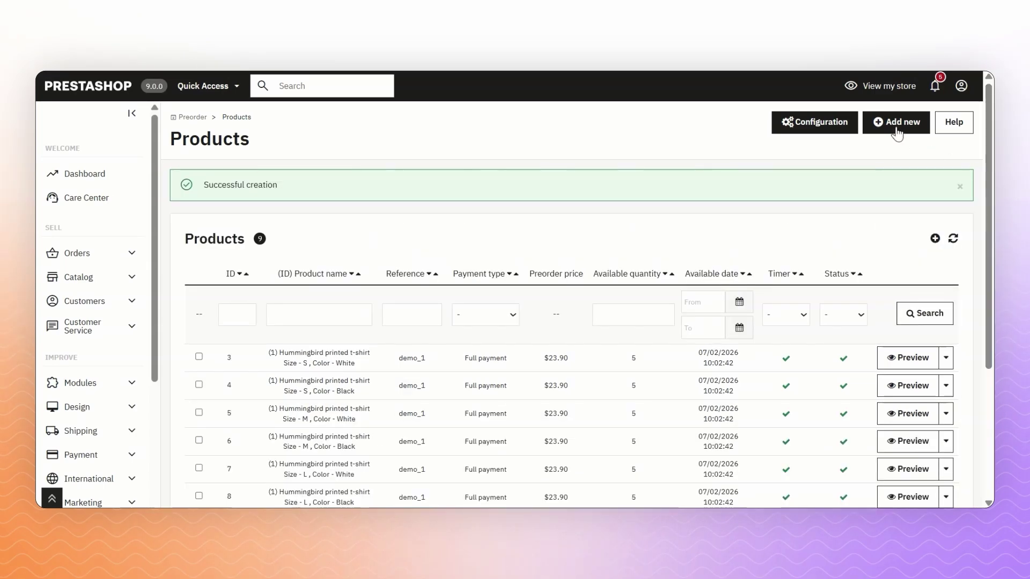
pyautogui.click(890, 126)
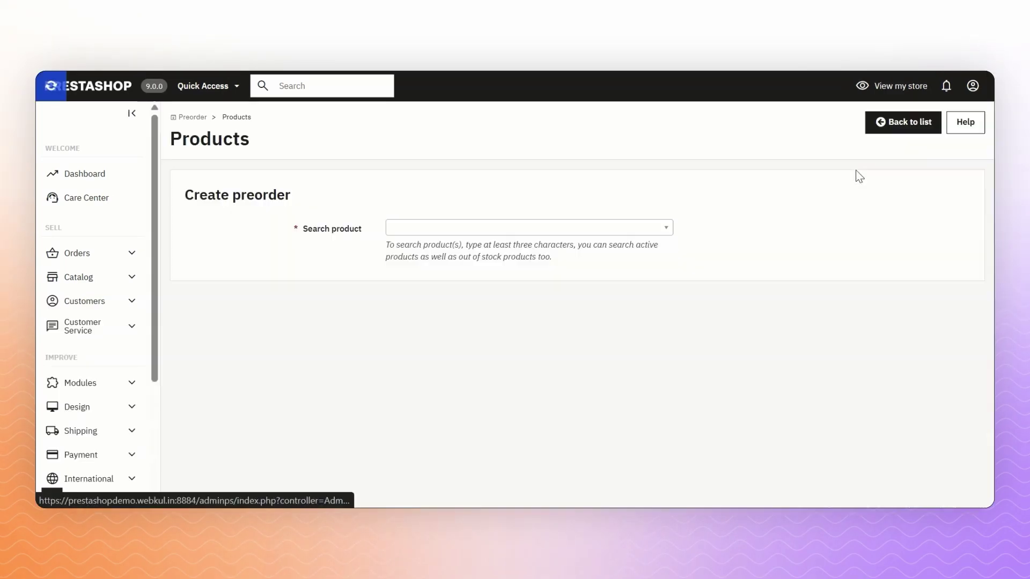
pyautogui.click(410, 232)
pyautogui.write('poster')
pyautogui.scroll(-1, 457, 313)
pyautogui.click(458, 318)
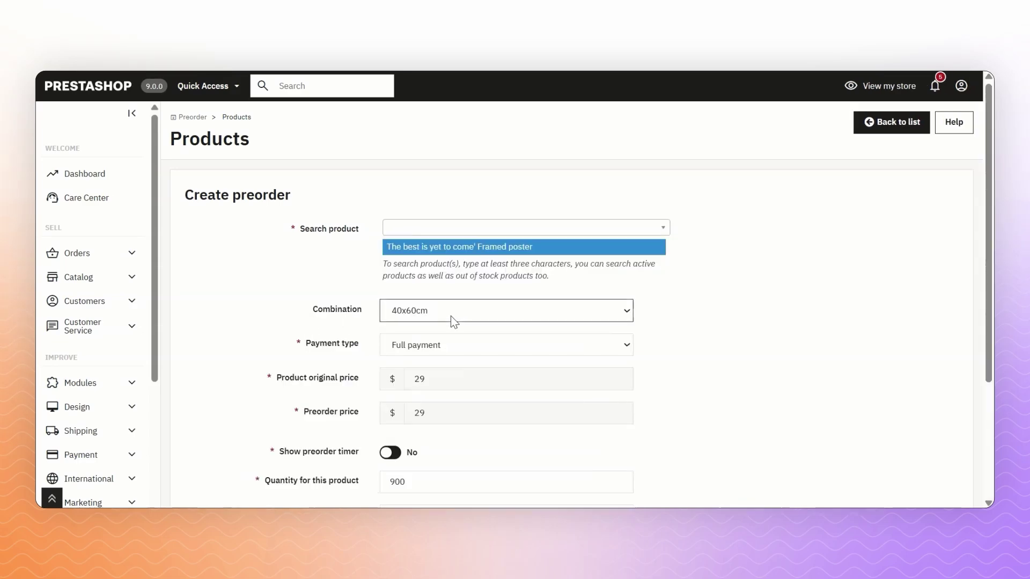
pyautogui.click(451, 316)
pyautogui.click(451, 317)
# - Set the poster's payment type to Dynamic payment and its preorder price to an Amount of $9
pyautogui.scroll(-2, 502, 349)
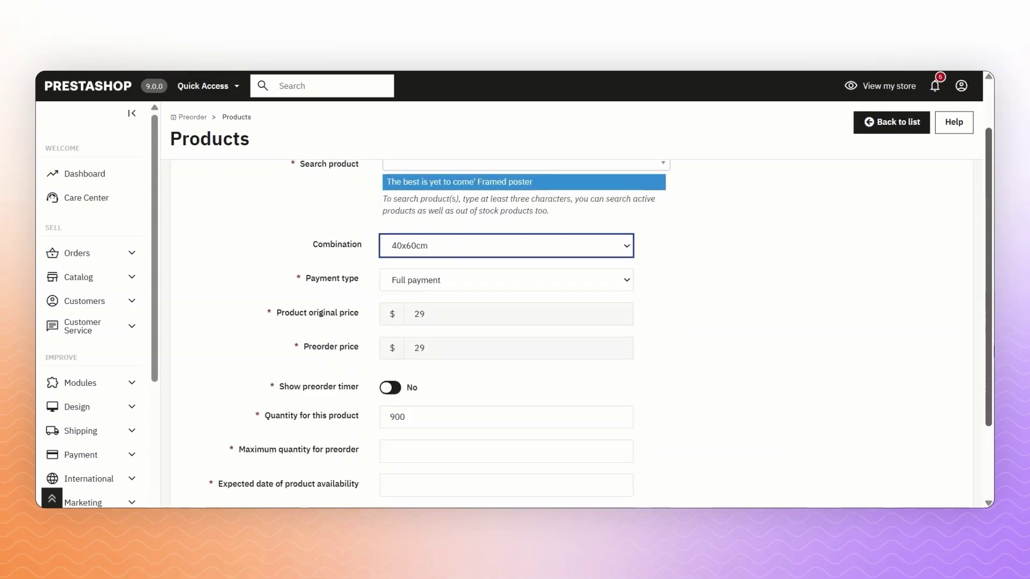
pyautogui.click(425, 270)
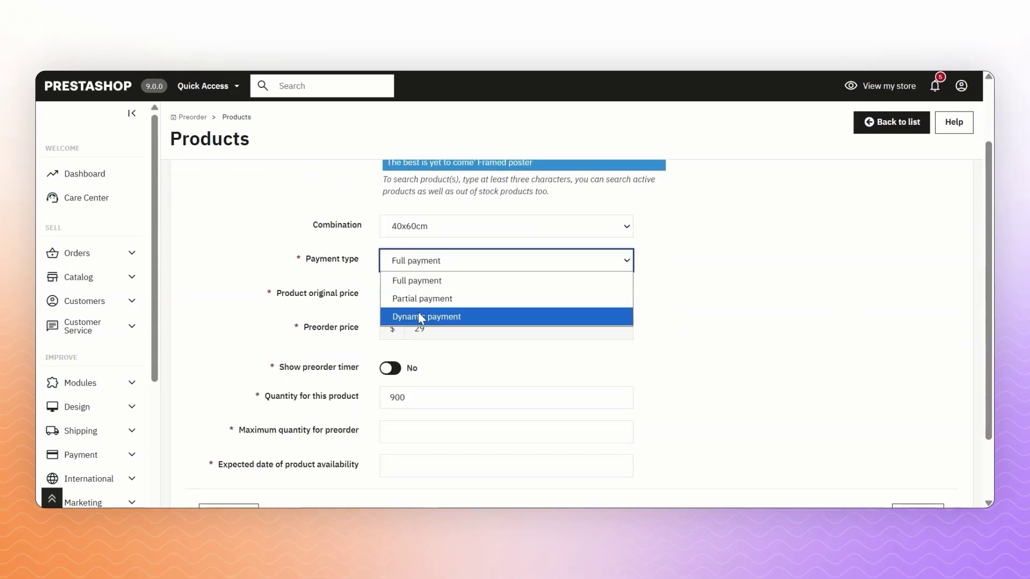
pyautogui.click(421, 315)
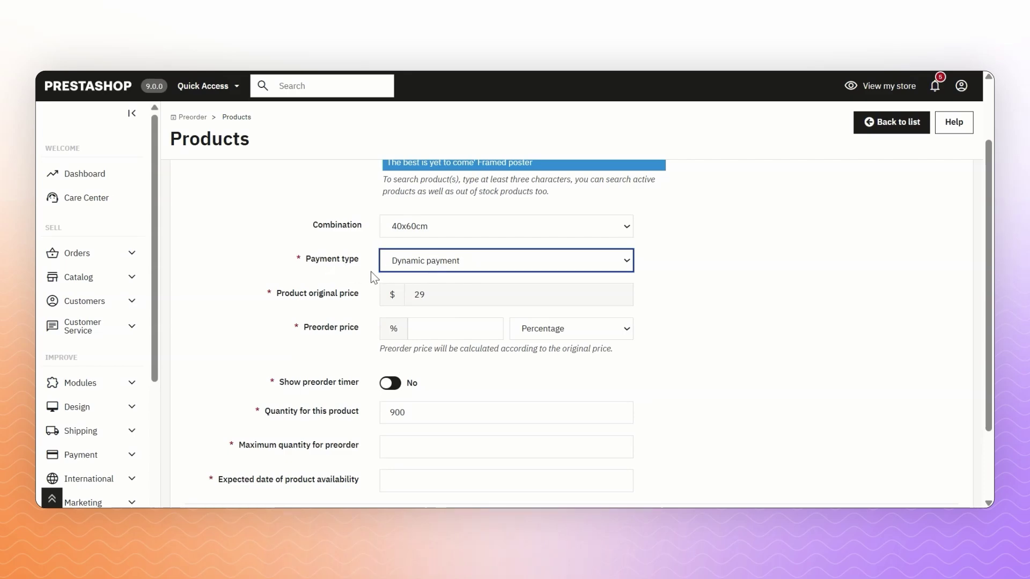
pyautogui.click(513, 333)
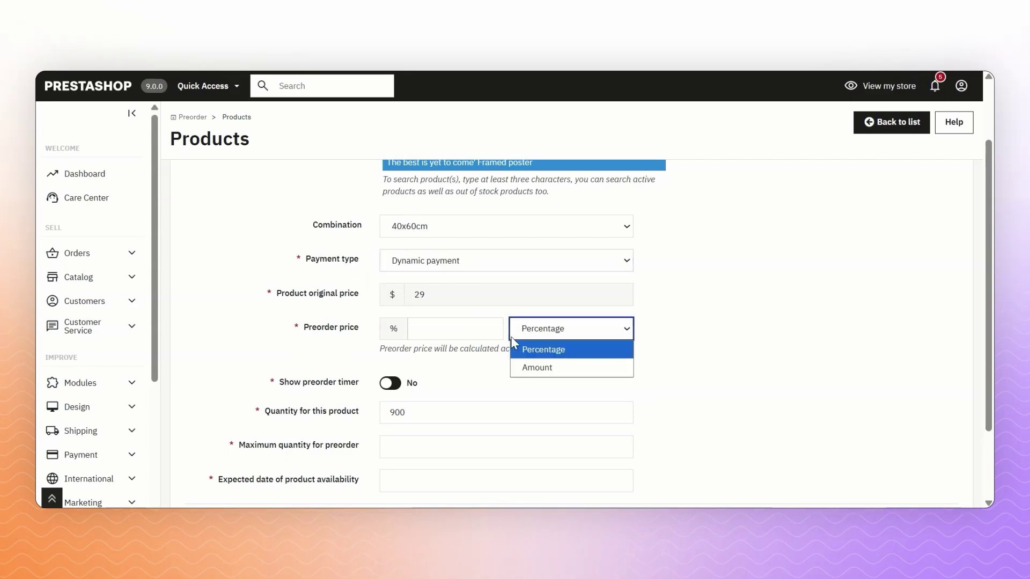
pyautogui.click(519, 349)
pyautogui.click(460, 333)
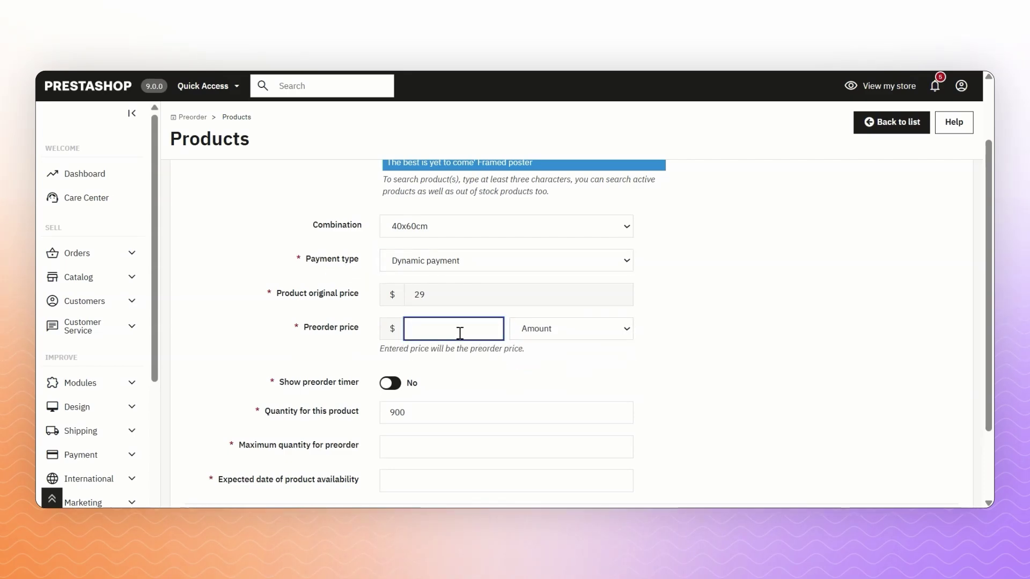
pyautogui.write('9')
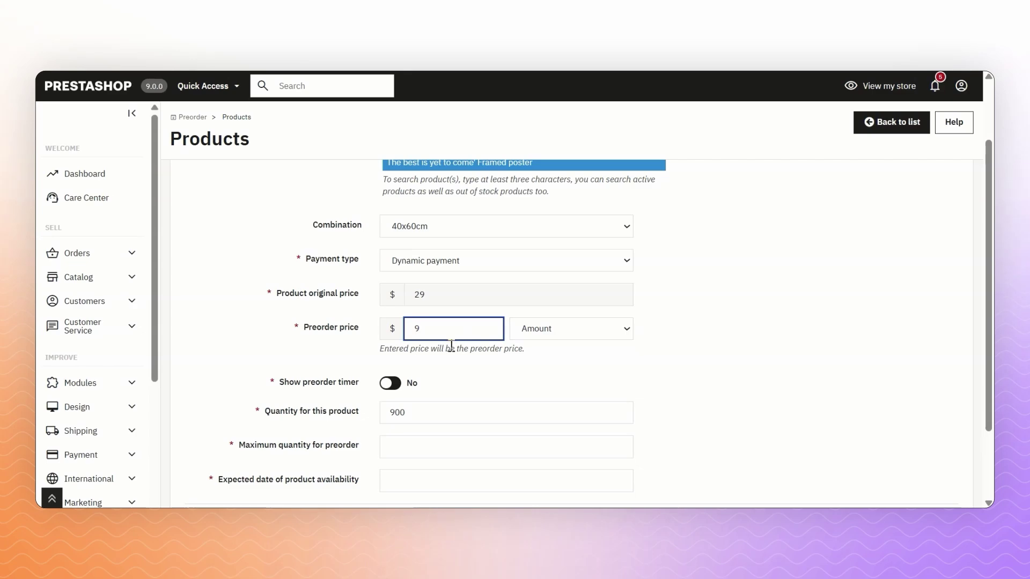
pyautogui.scroll(-2, 984, 321)
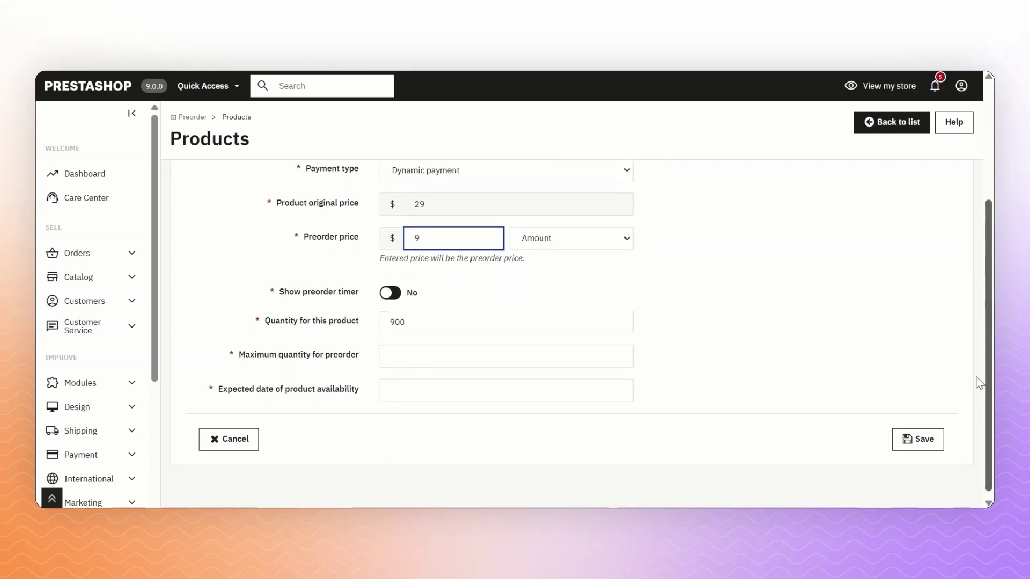
pyautogui.click(403, 292)
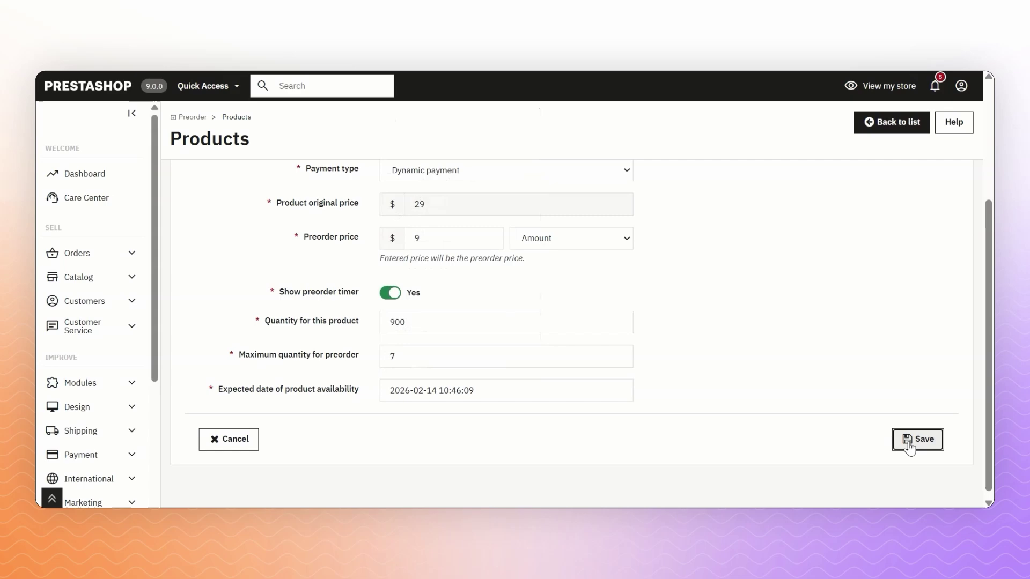
pyautogui.click(917, 439)
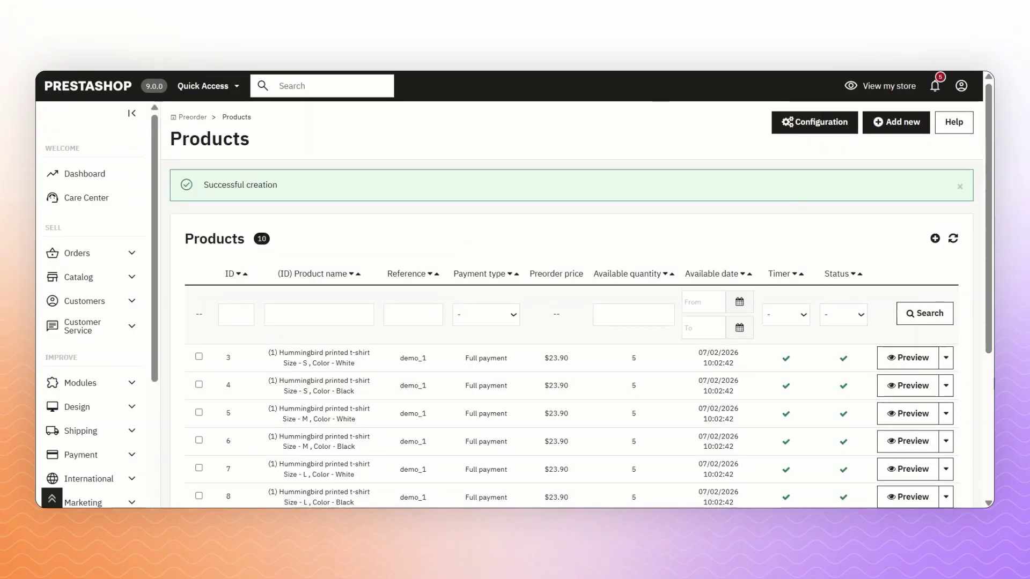
# - Review the saved preorders in the product list along with the actions offered for single rows and in bulk
pyautogui.scroll(-5, 439, 324)
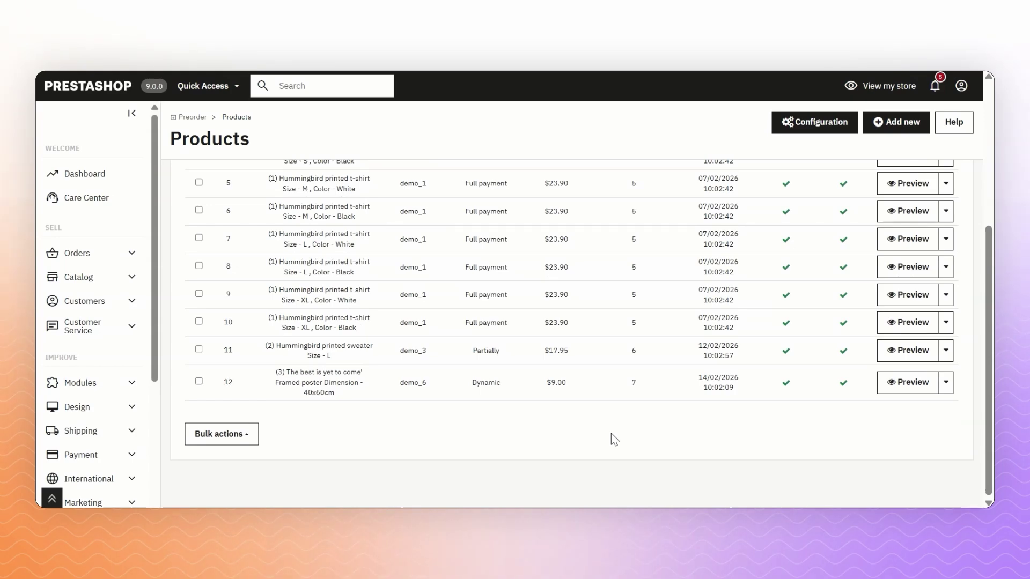
pyautogui.scroll(4, 611, 439)
pyautogui.click(946, 317)
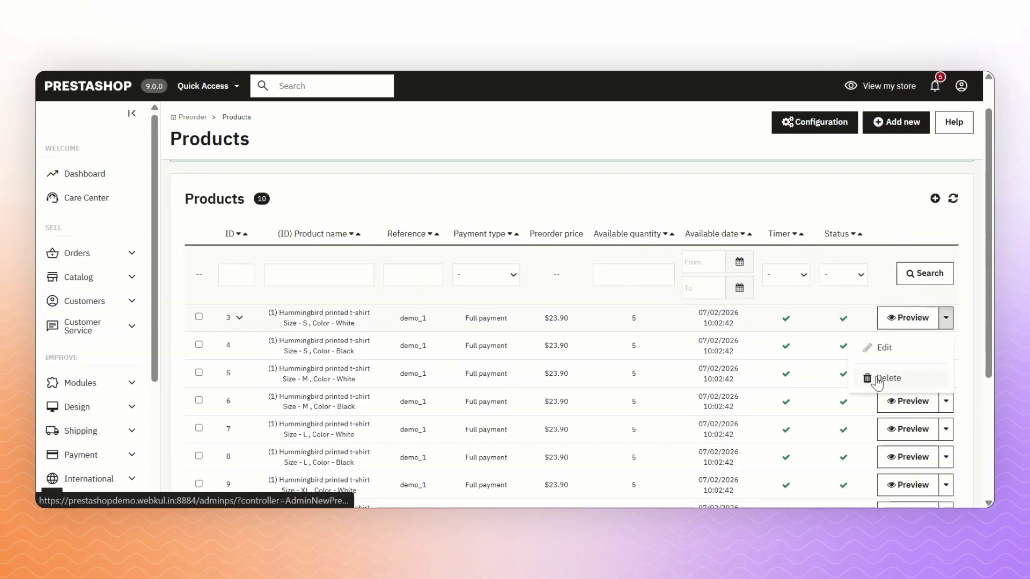
pyautogui.click(888, 364)
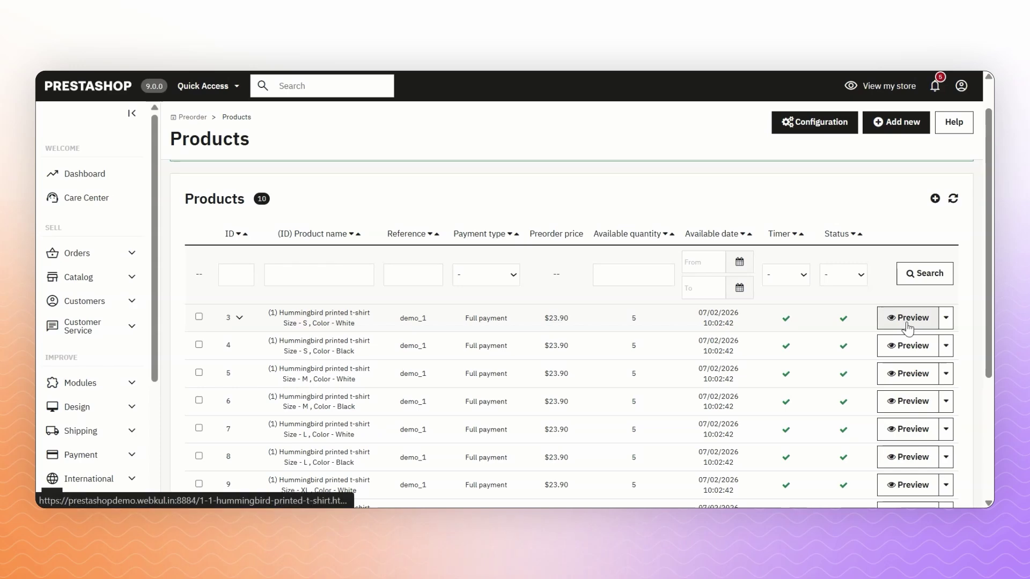
pyautogui.scroll(-1, 910, 249)
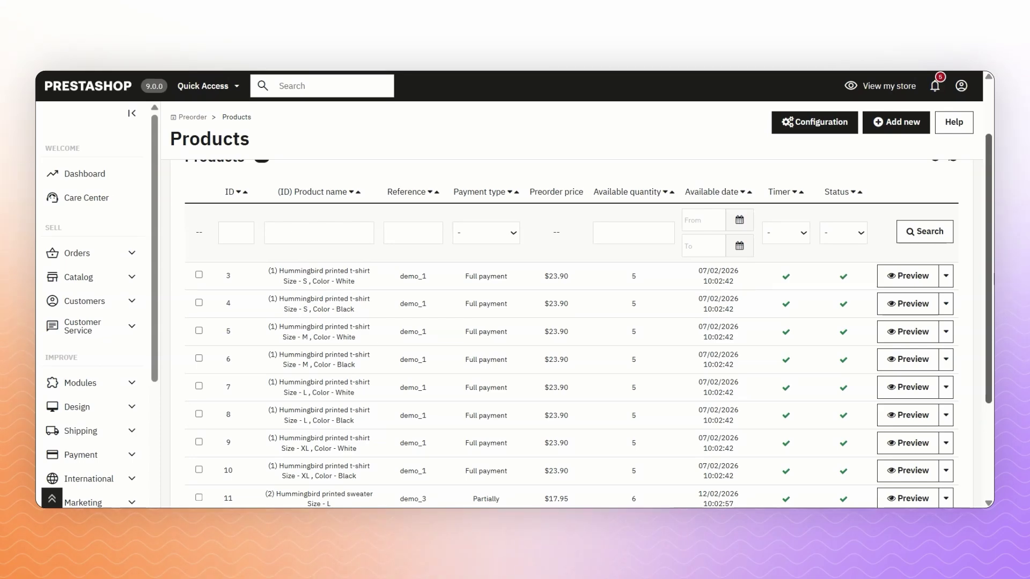
pyautogui.scroll(-3, 992, 408)
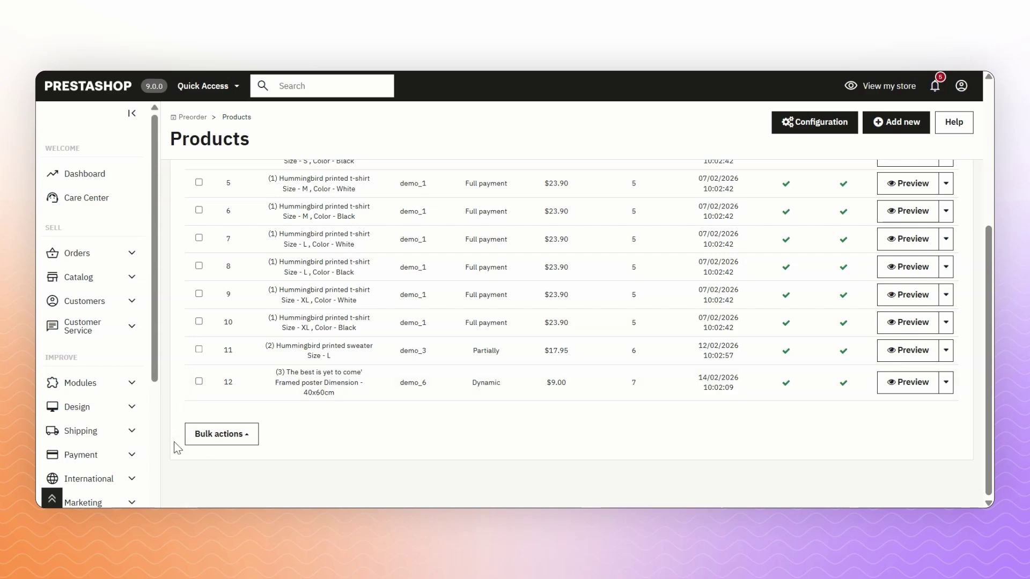
pyautogui.click(229, 438)
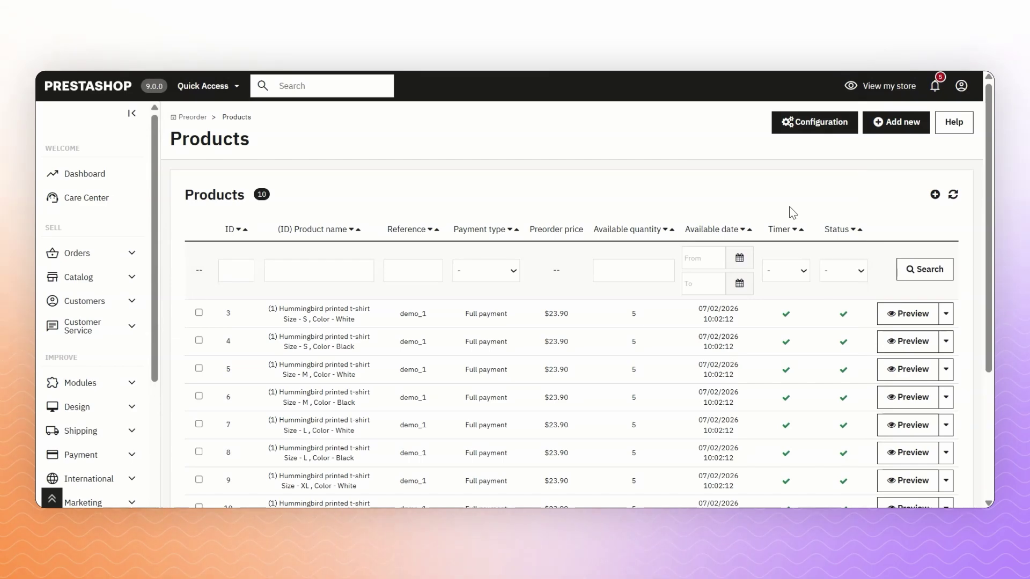
# - Open the storefront and go to its Preorder page to view the listed preorder products
pyautogui.click(885, 87)
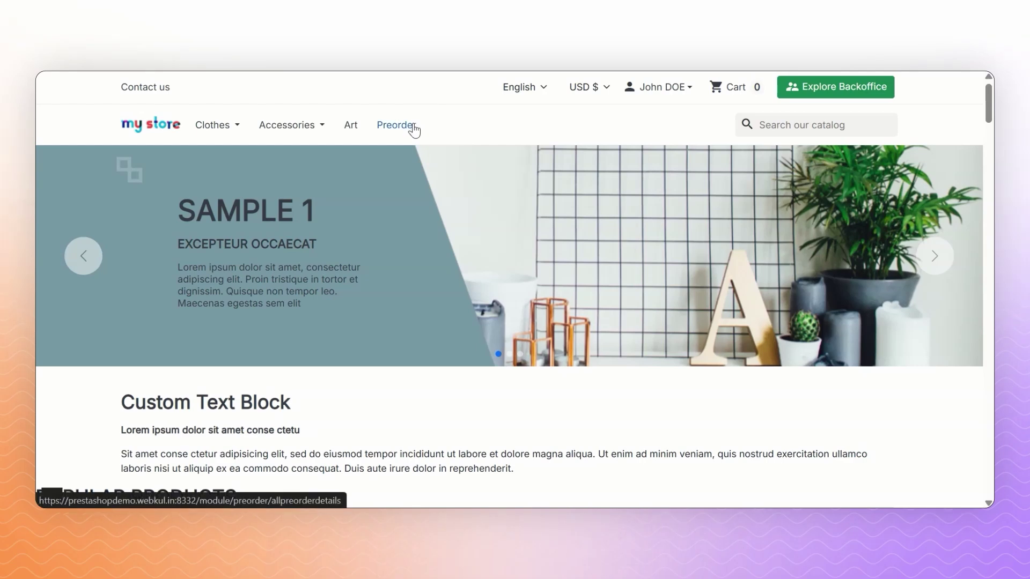
pyautogui.click(396, 125)
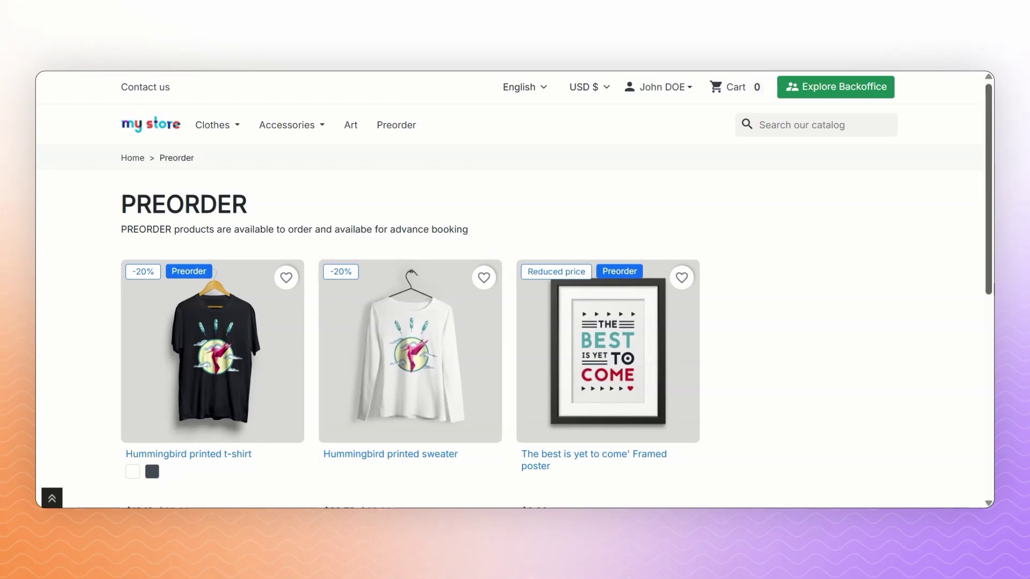
# - View the preorder price and availability details on the framed poster and printed sweater pages, returning to the Preorder page
pyautogui.scroll(-1, 515, 322)
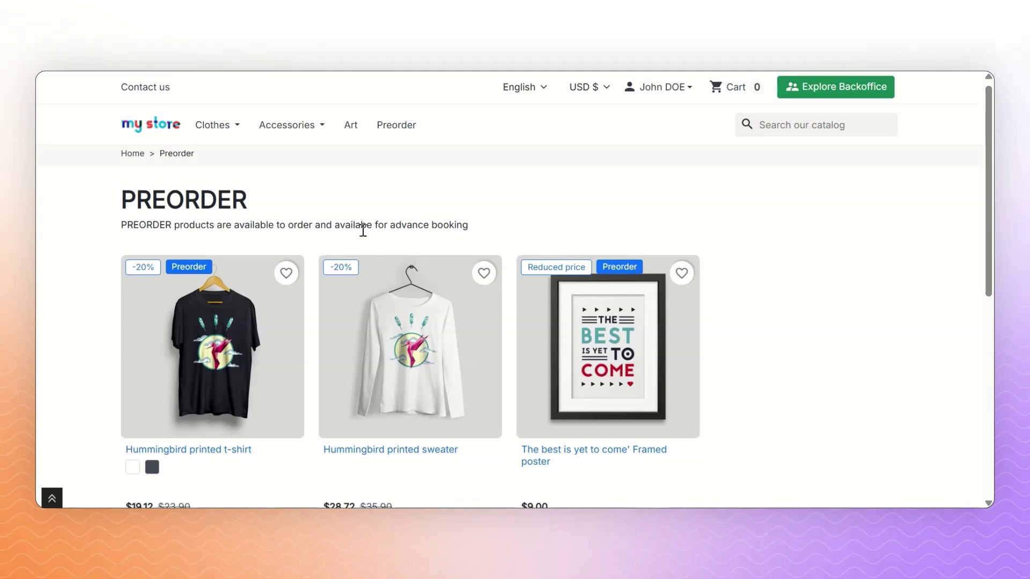
pyautogui.scroll(-2, 574, 274)
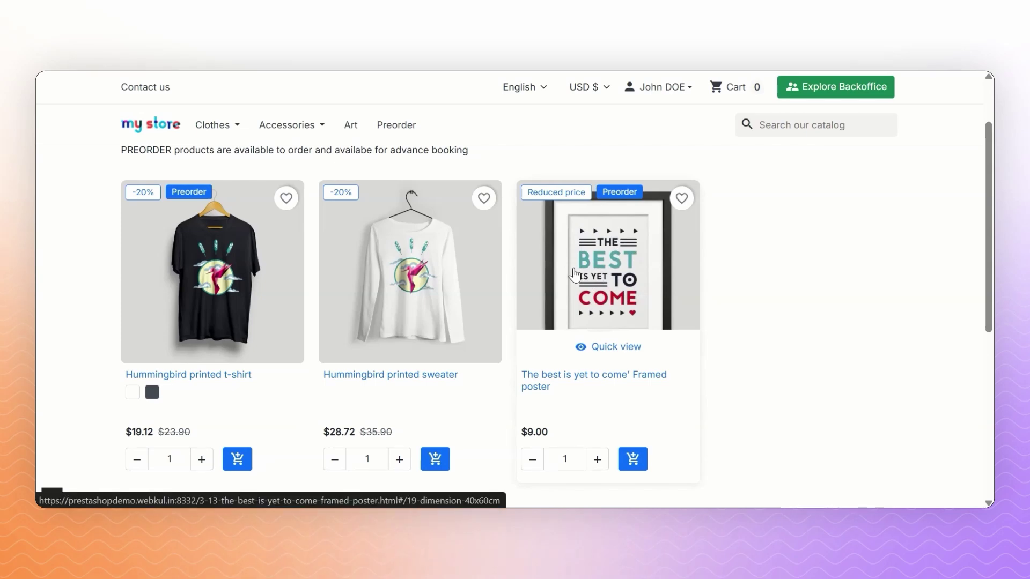
pyautogui.click(574, 274)
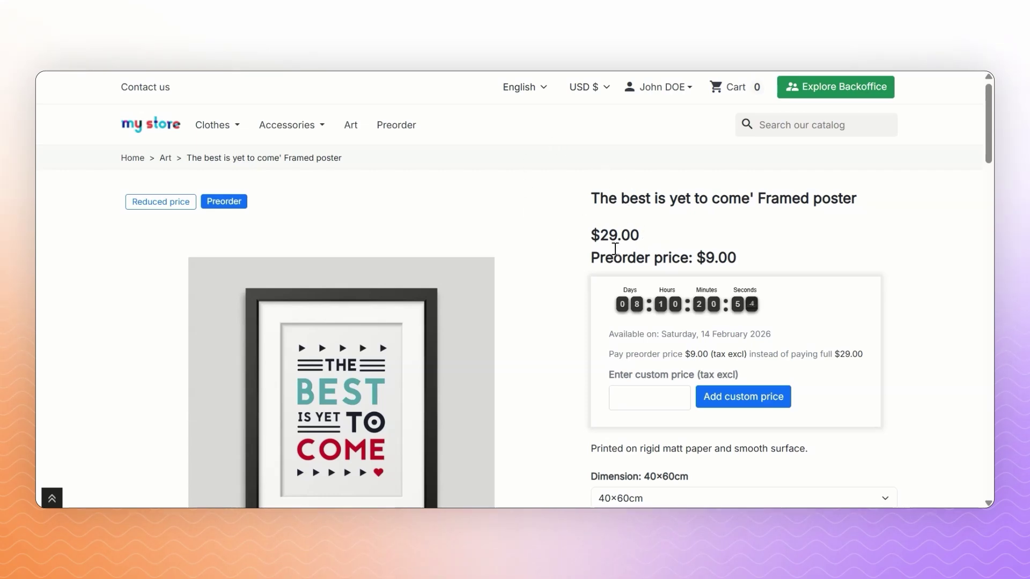
pyautogui.click(402, 123)
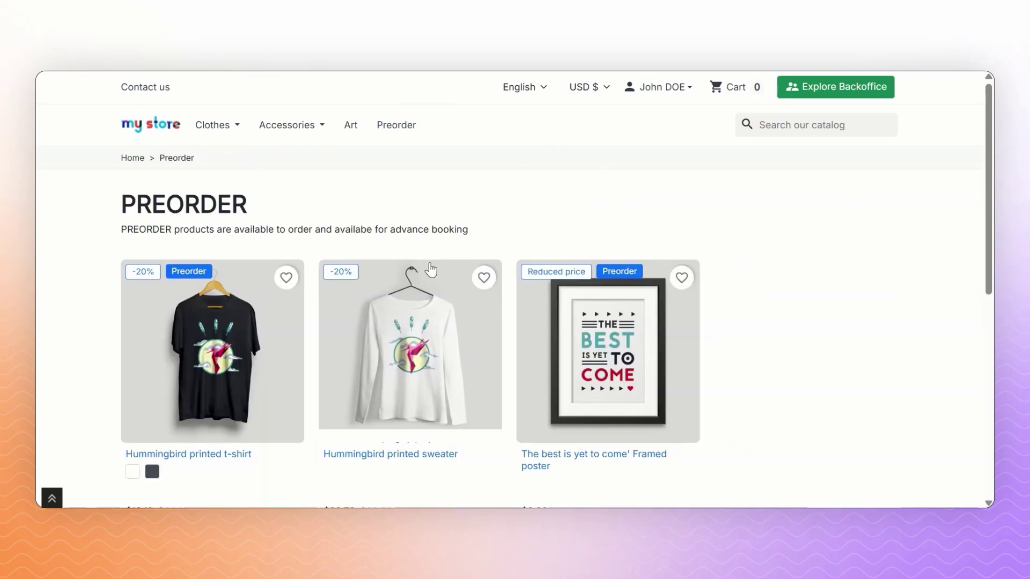
pyautogui.click(430, 273)
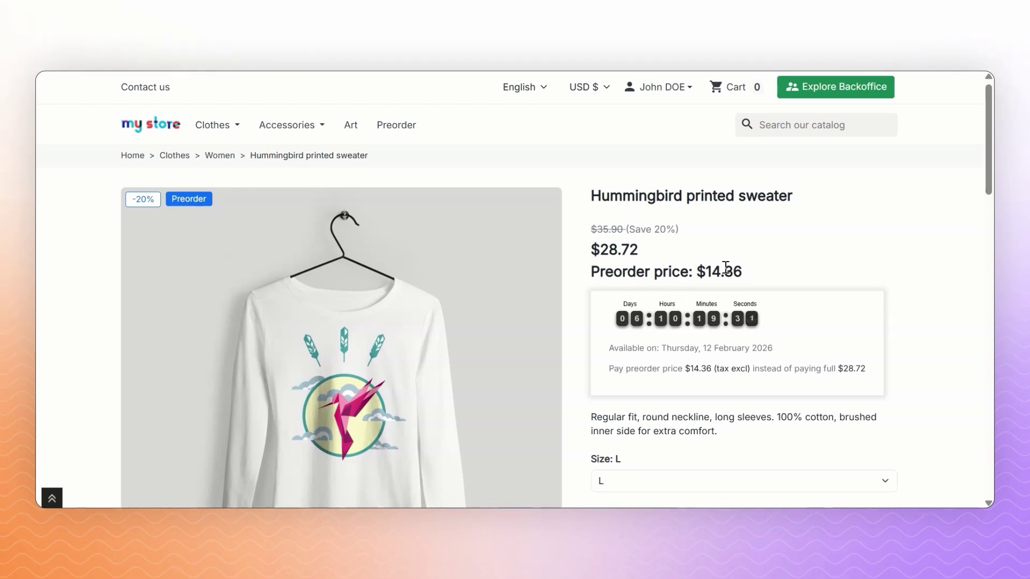
pyautogui.click(418, 126)
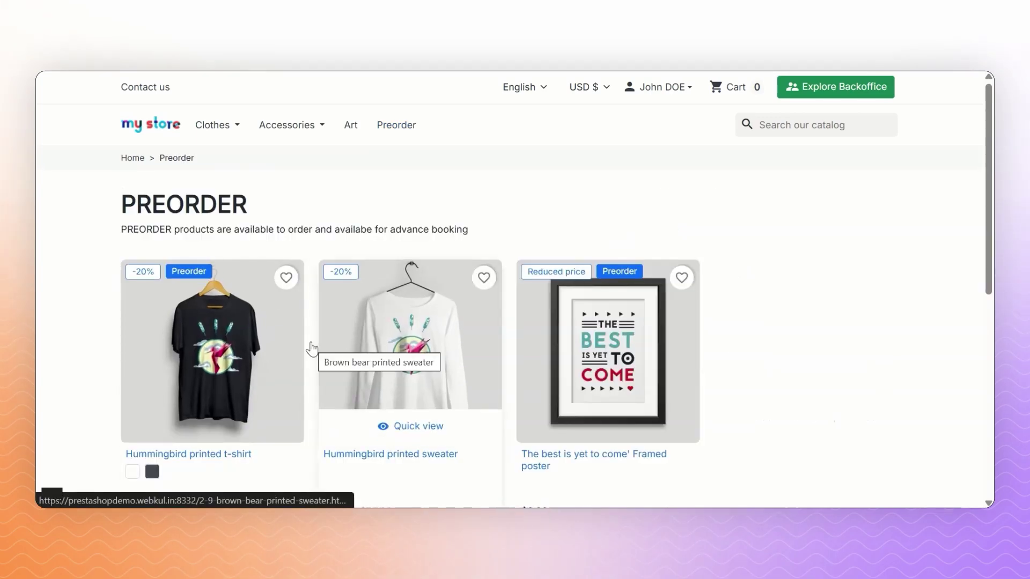
# - Preorder one Hummingbird printed t-shirt in size S, White, and go on to the shopping cart
pyautogui.click(246, 312)
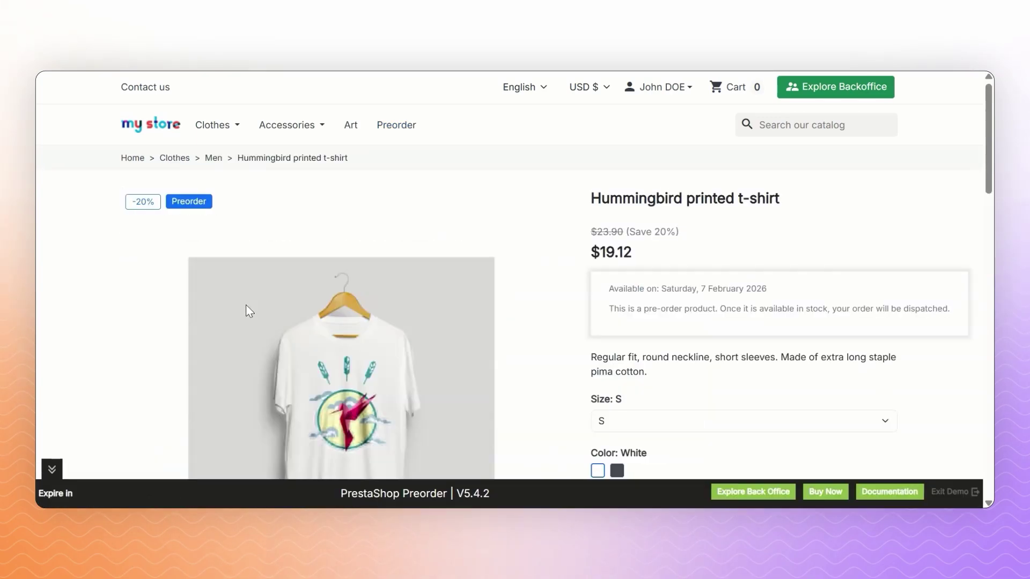
pyautogui.scroll(-1, 515, 295)
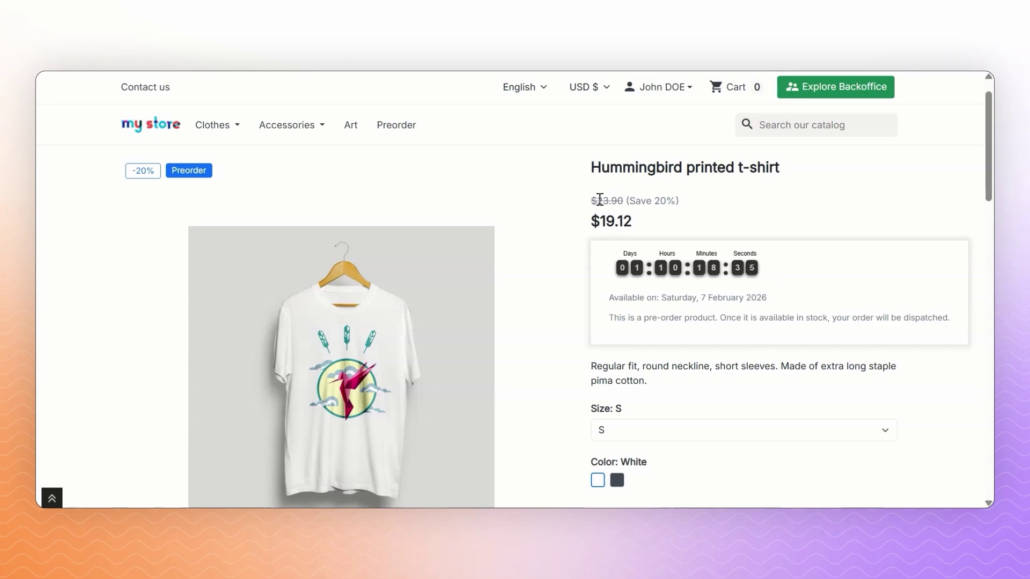
pyautogui.scroll(-3, 913, 248)
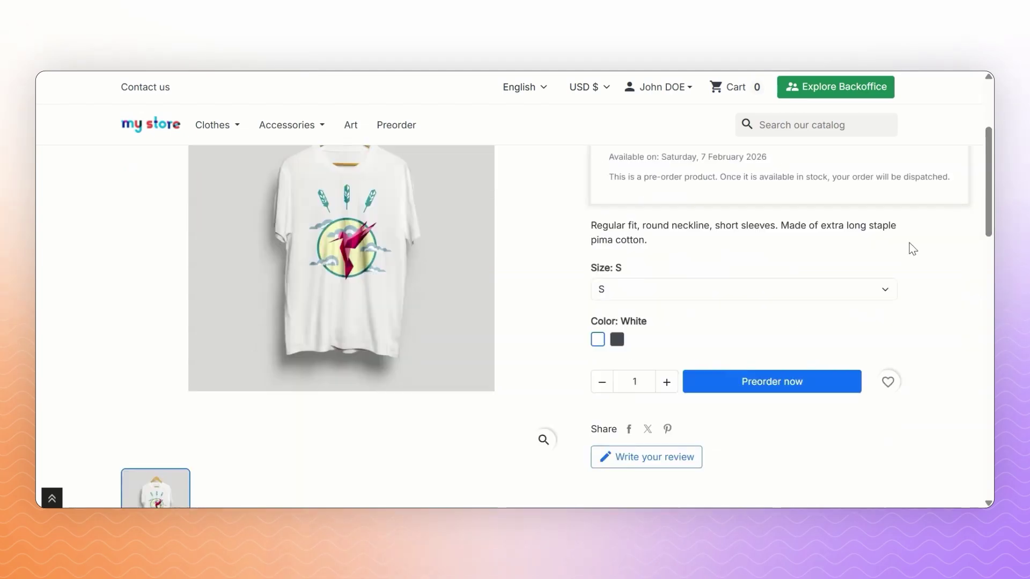
pyautogui.click(802, 386)
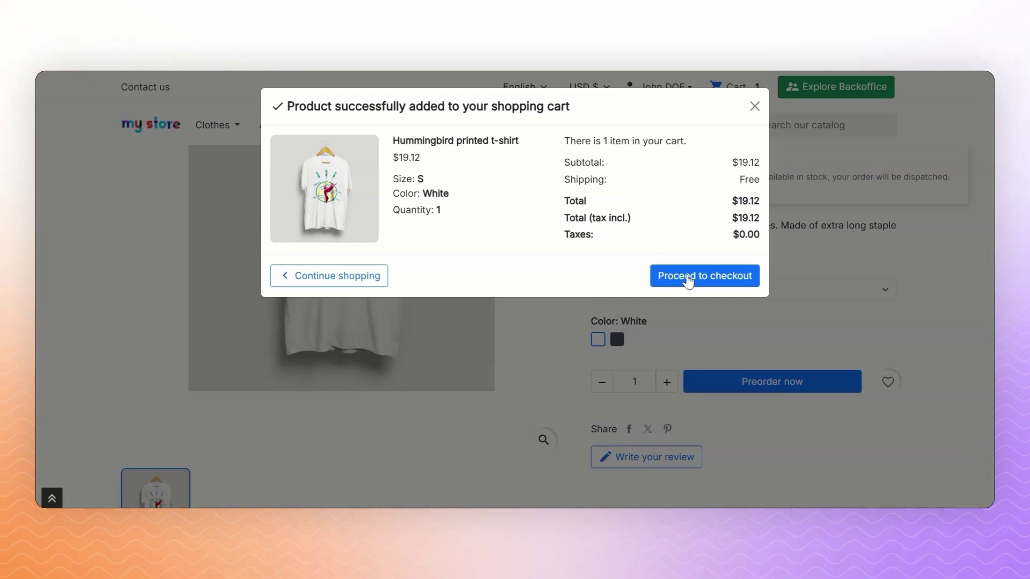
pyautogui.click(688, 277)
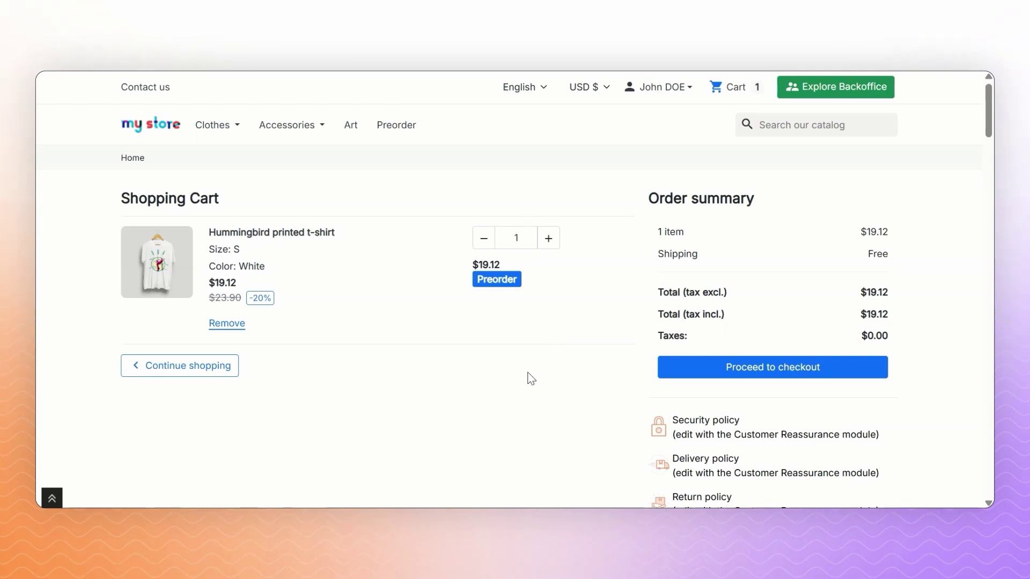
# - Check out the t-shirt preorder with the Demo Address, choose Pay by bank wire, agree to the terms of service and place the order
pyautogui.click(720, 369)
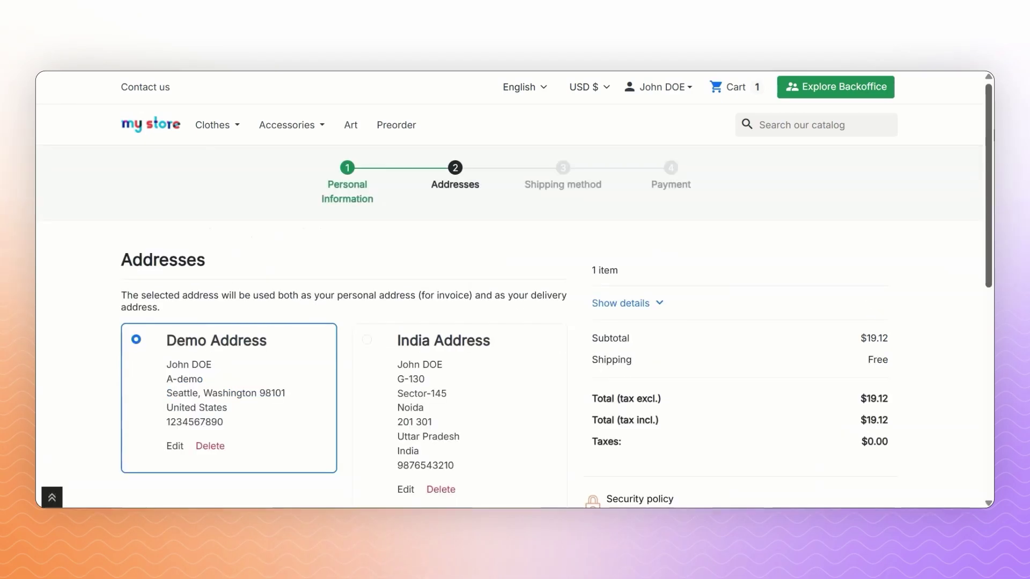
pyautogui.scroll(-4, 432, 416)
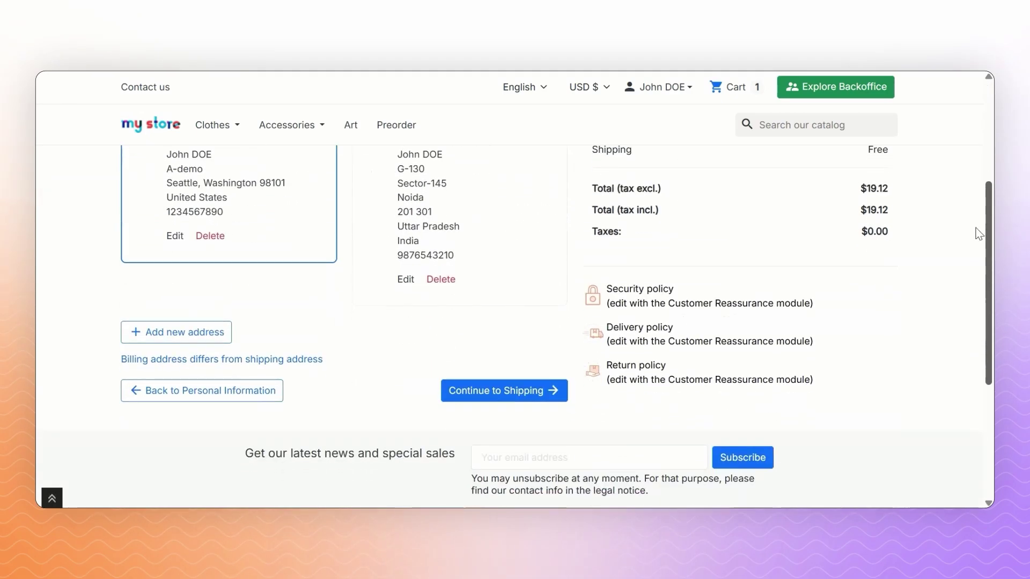
pyautogui.click(486, 390)
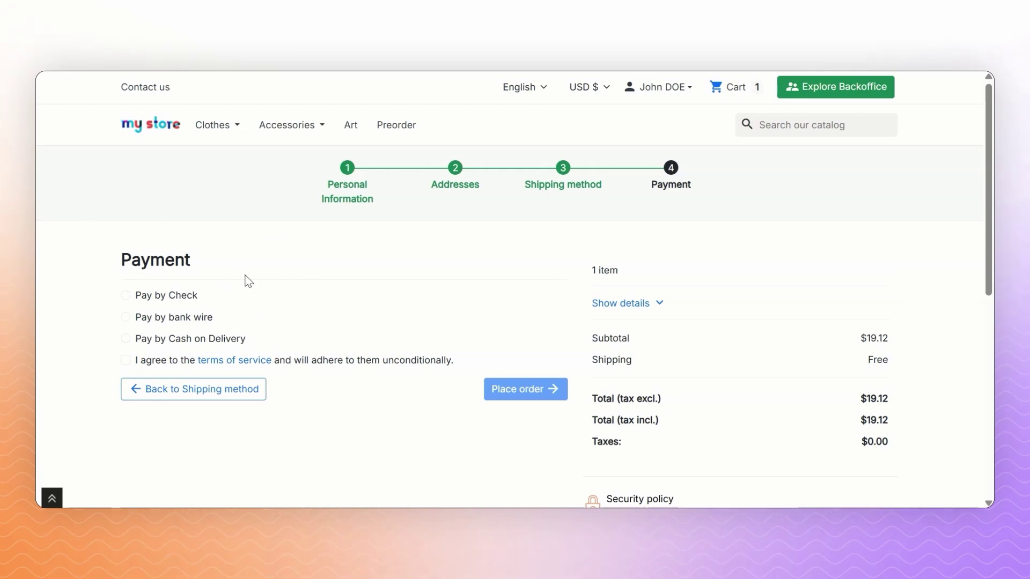
pyautogui.click(194, 317)
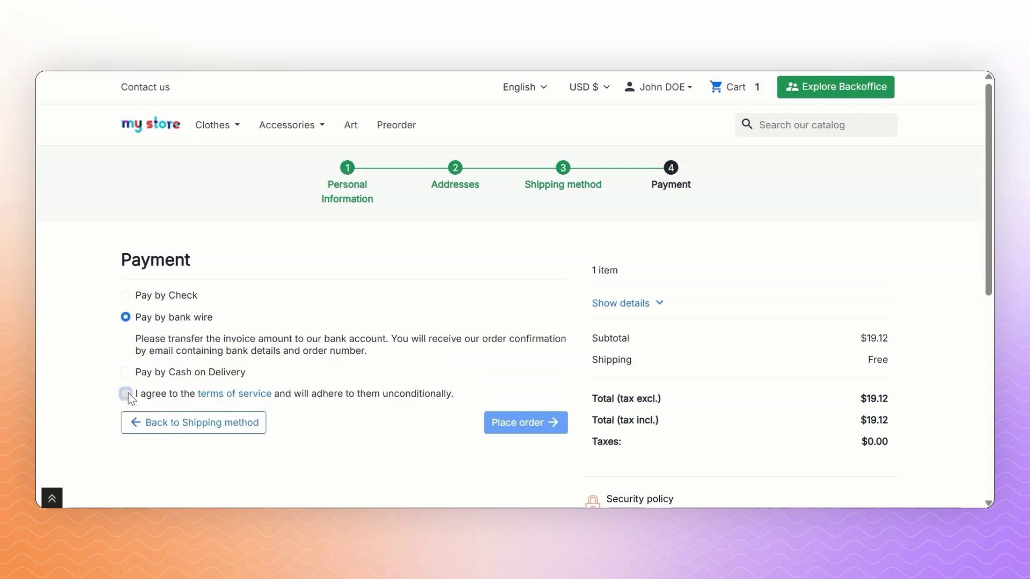
pyautogui.click(126, 394)
pyautogui.click(522, 428)
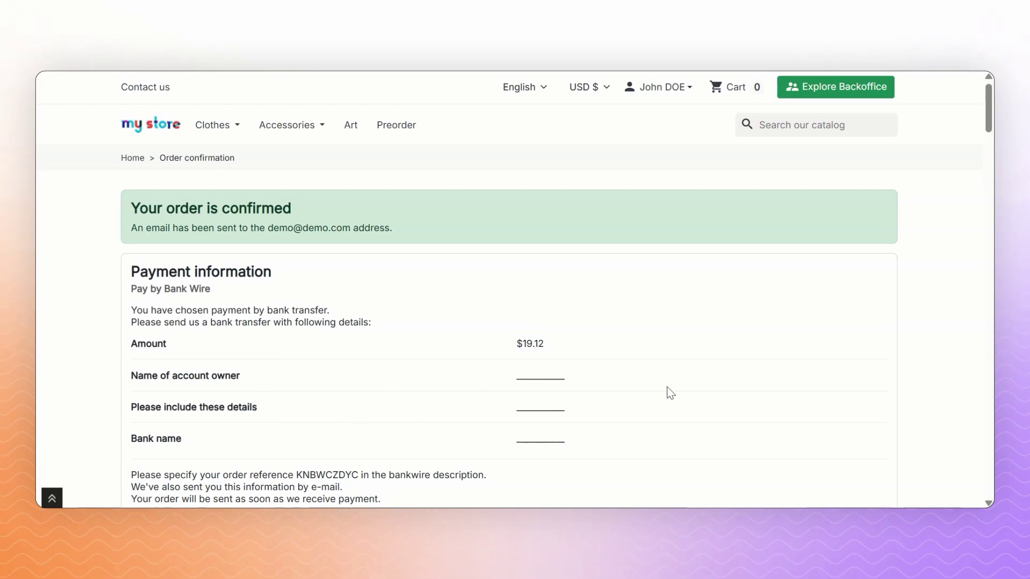
# - Review the preorder amount, e-mail notice and order details on the t-shirt's order confirmation
pyautogui.scroll(-5, 670, 391)
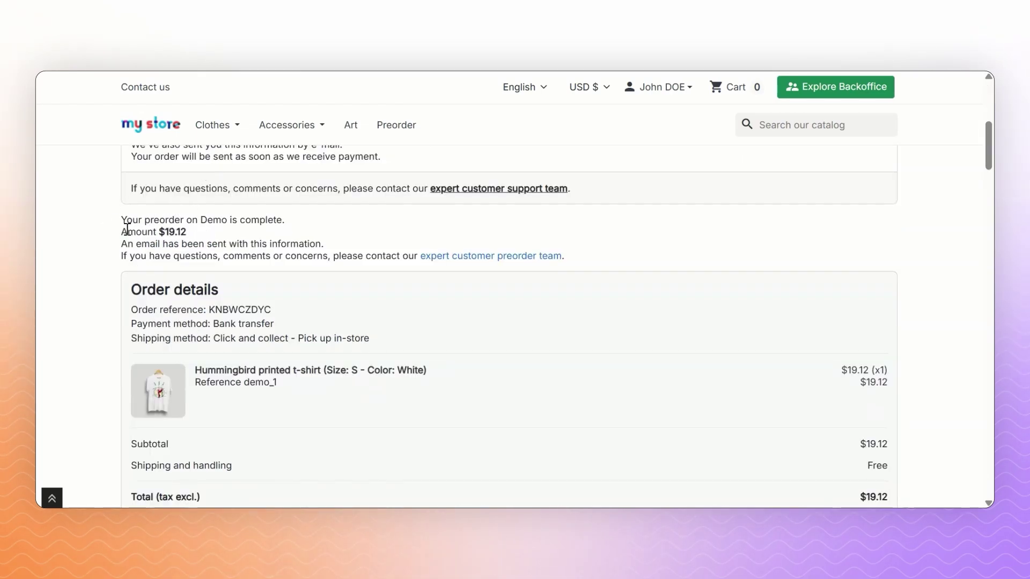
pyautogui.moveTo(127, 232); pyautogui.dragTo(194, 240)
pyautogui.moveTo(989, 158)
pyautogui.mouseDown()
pyautogui.moveTo(992, 124)
pyautogui.moveTo(993, 180)
pyautogui.moveTo(992, 149)
pyautogui.mouseUp()
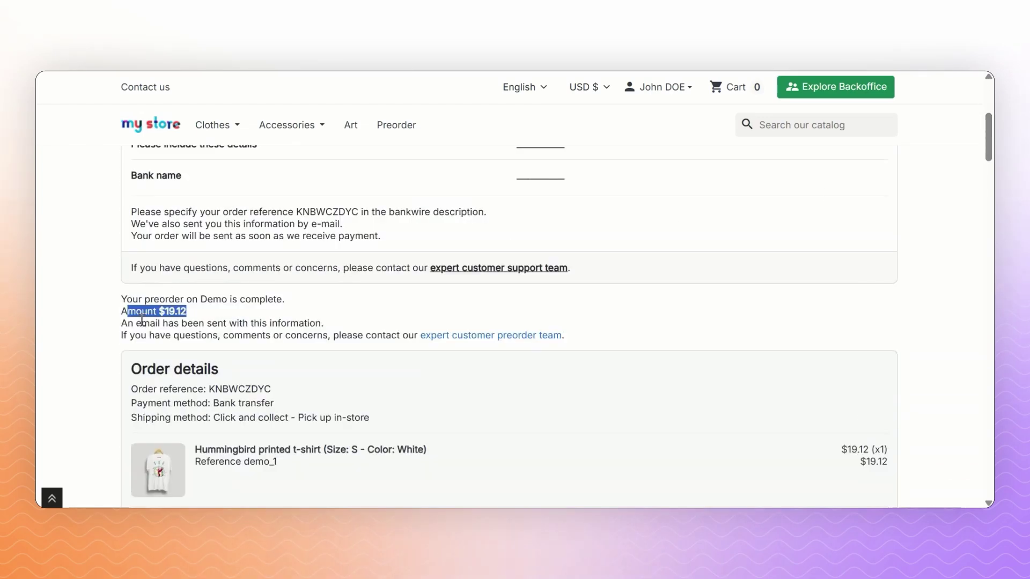
pyautogui.moveTo(142, 321); pyautogui.dragTo(335, 323)
pyautogui.click(384, 282)
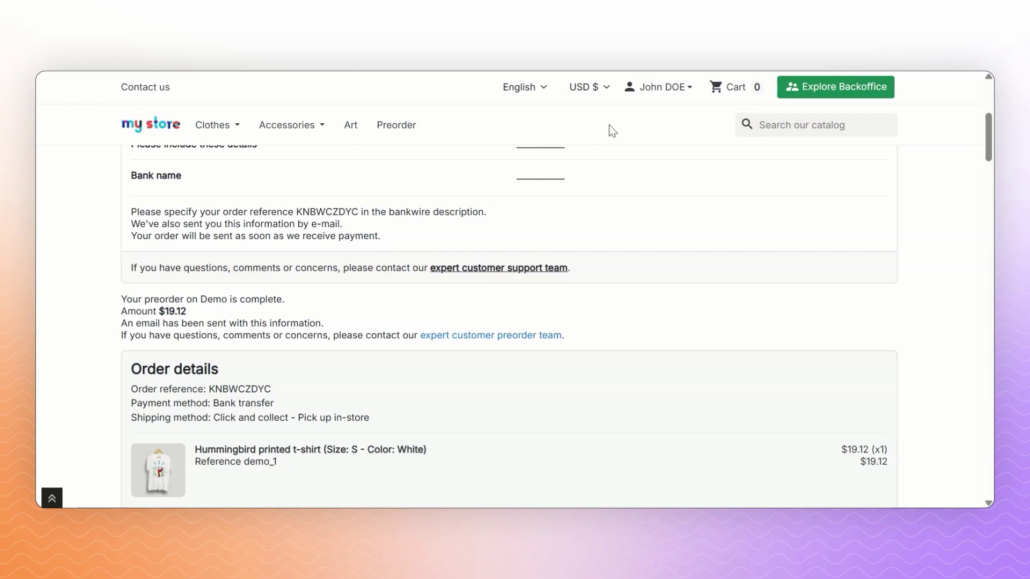
# - Open the list of preorder orders in the customer account
pyautogui.click(664, 89)
pyautogui.click(661, 122)
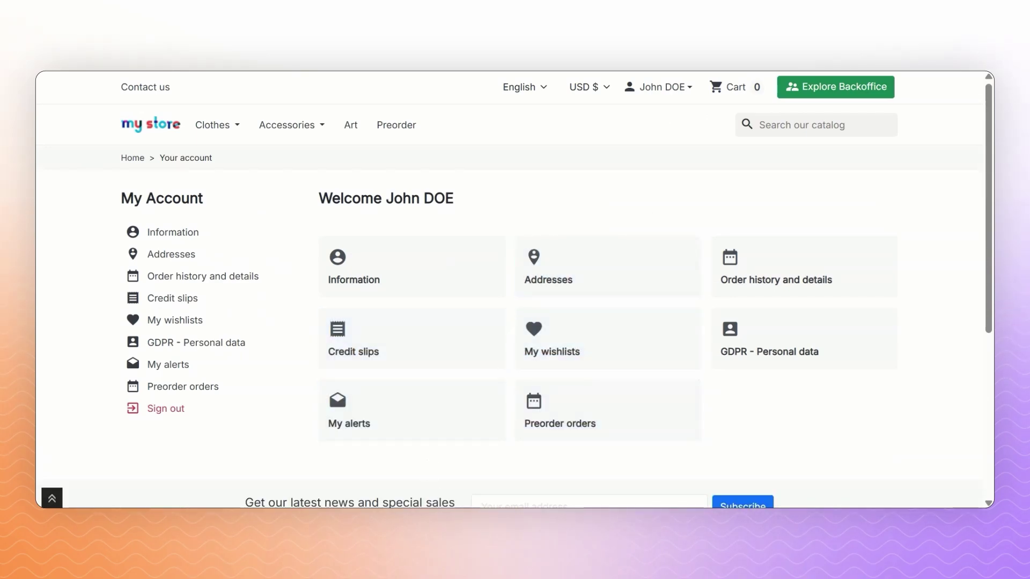
pyautogui.click(533, 409)
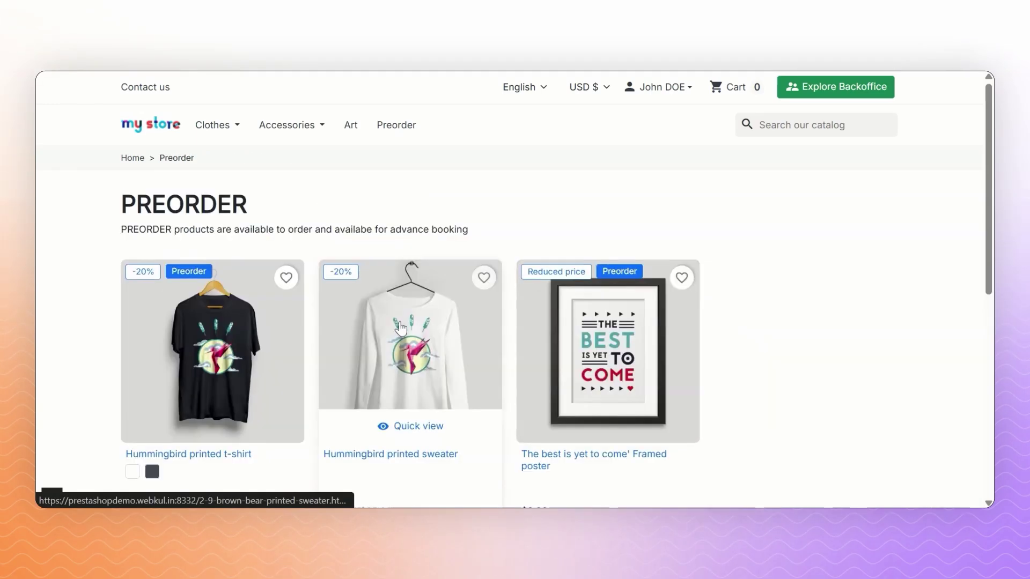
# - Preorder one Hummingbird printed sweater in size L from the Preorder page and go on to the shopping cart
pyautogui.click(401, 328)
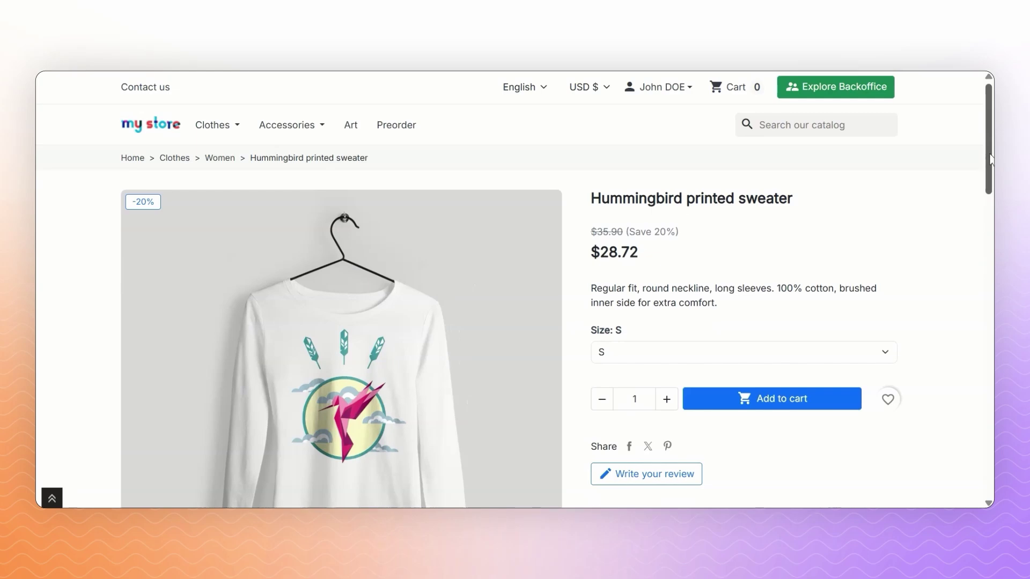
pyautogui.moveTo(987, 155); pyautogui.dragTo(987, 170)
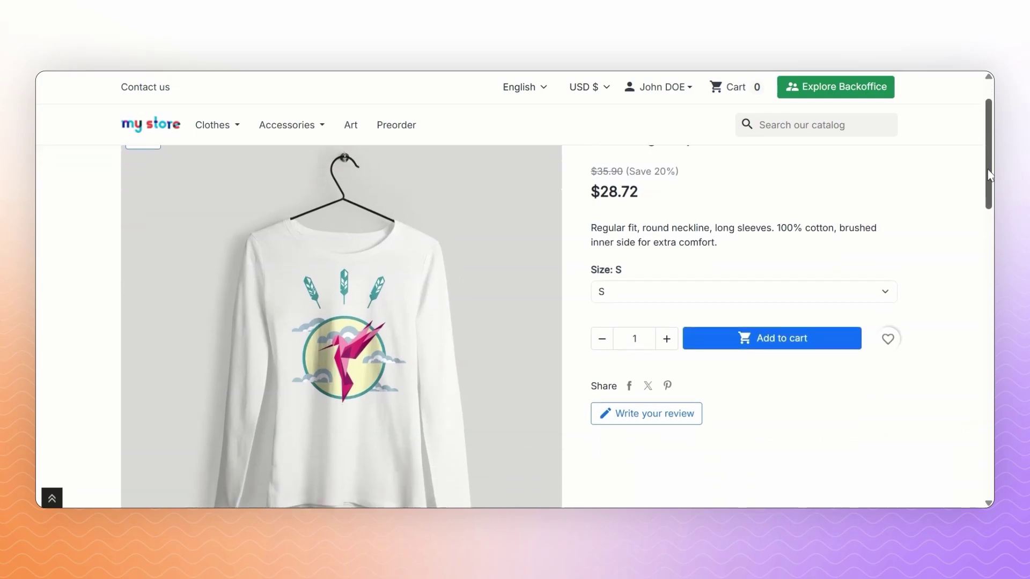
pyautogui.click(617, 300)
pyautogui.click(614, 349)
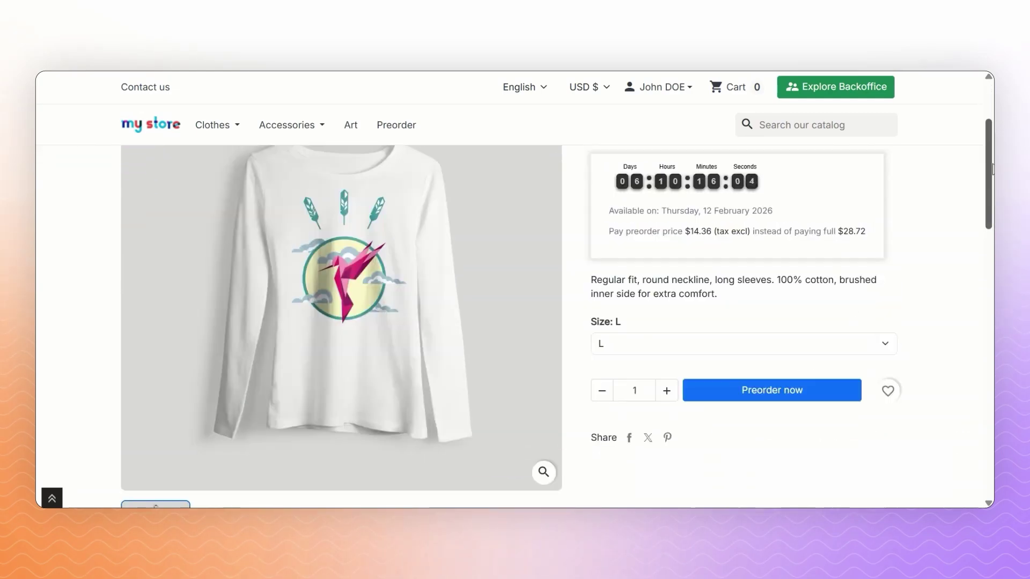
pyautogui.click(740, 385)
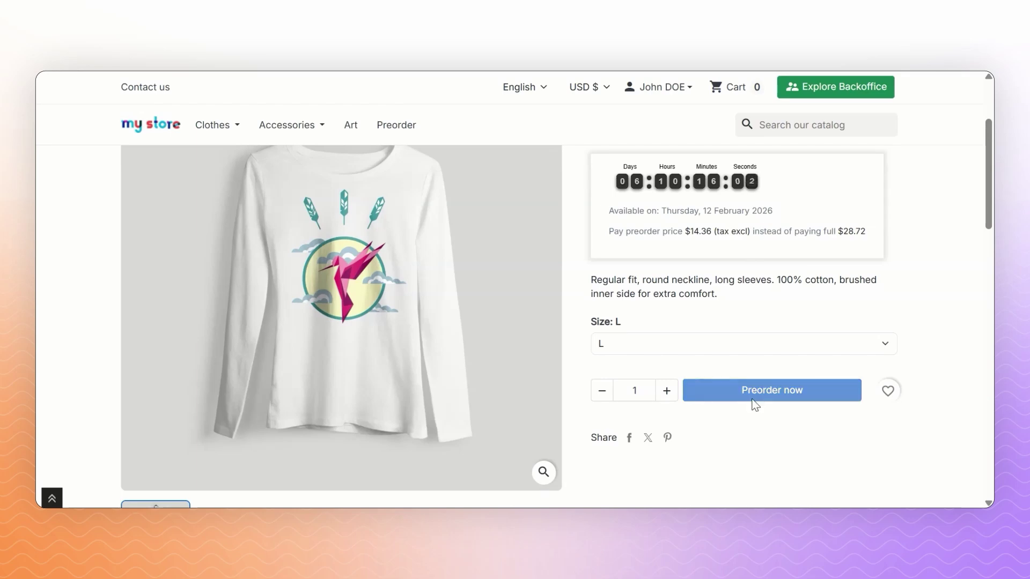
pyautogui.click(704, 370)
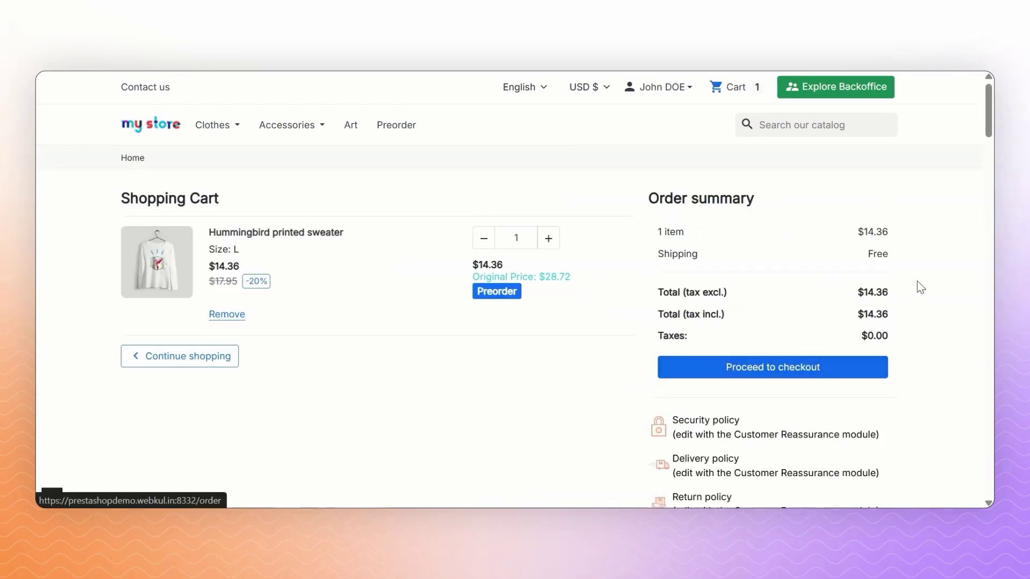
# - Check out the sweater preorder with Preorder Shipping and Cash on Delivery, agree to the terms of service and place the order
pyautogui.click(485, 456)
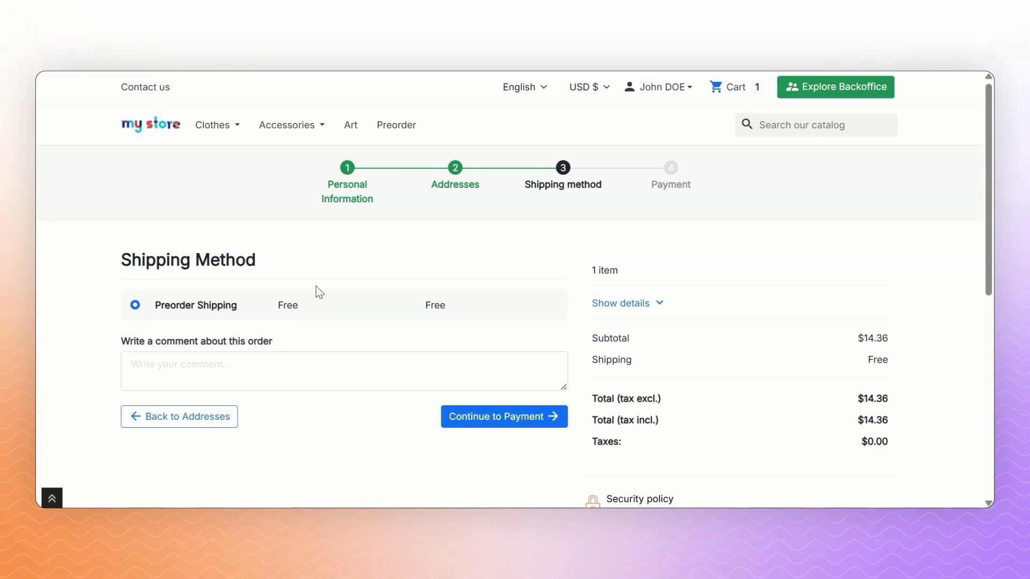
pyautogui.scroll(-3, 317, 311)
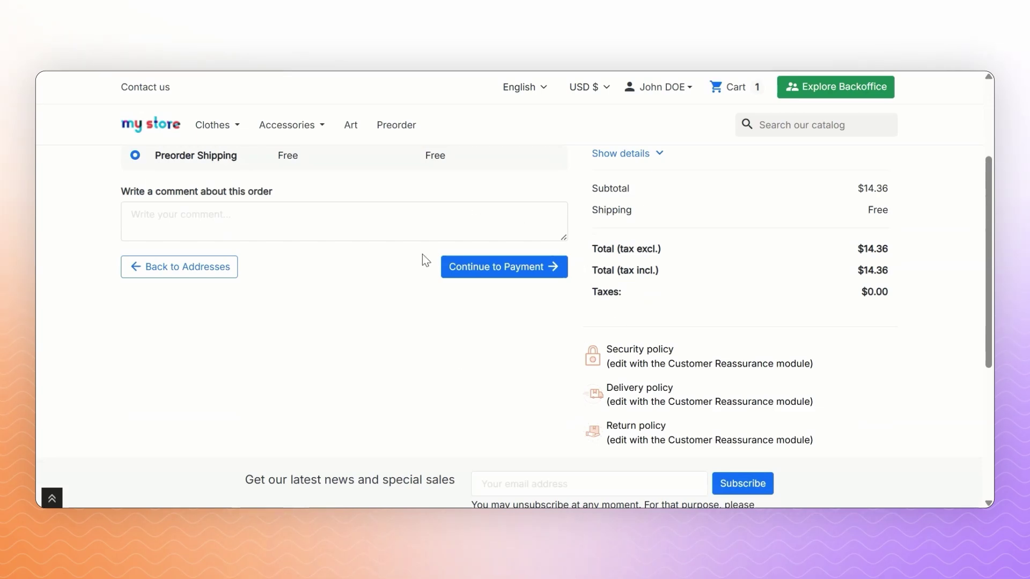
pyautogui.click(487, 267)
pyautogui.click(125, 295)
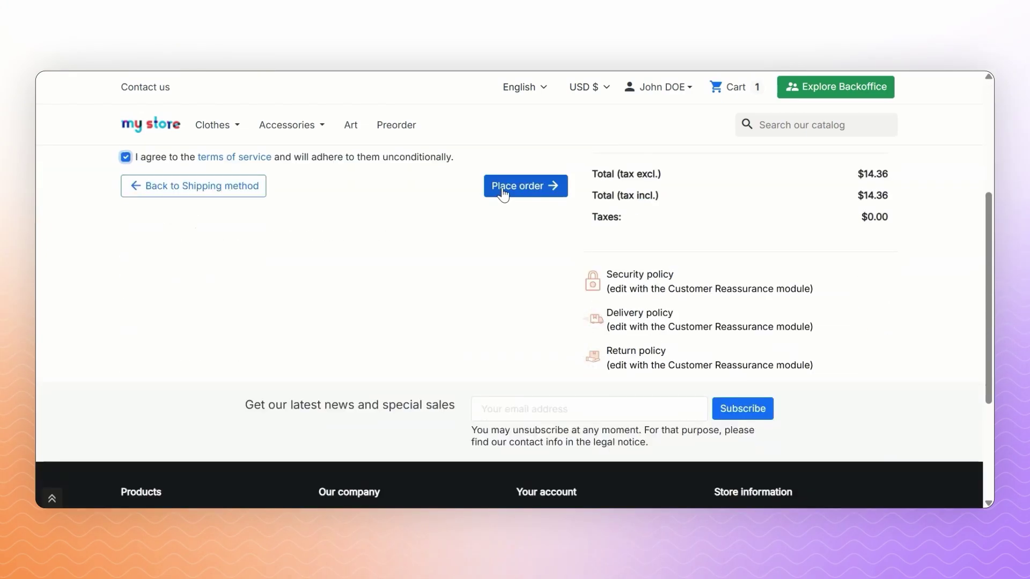
pyautogui.click(526, 186)
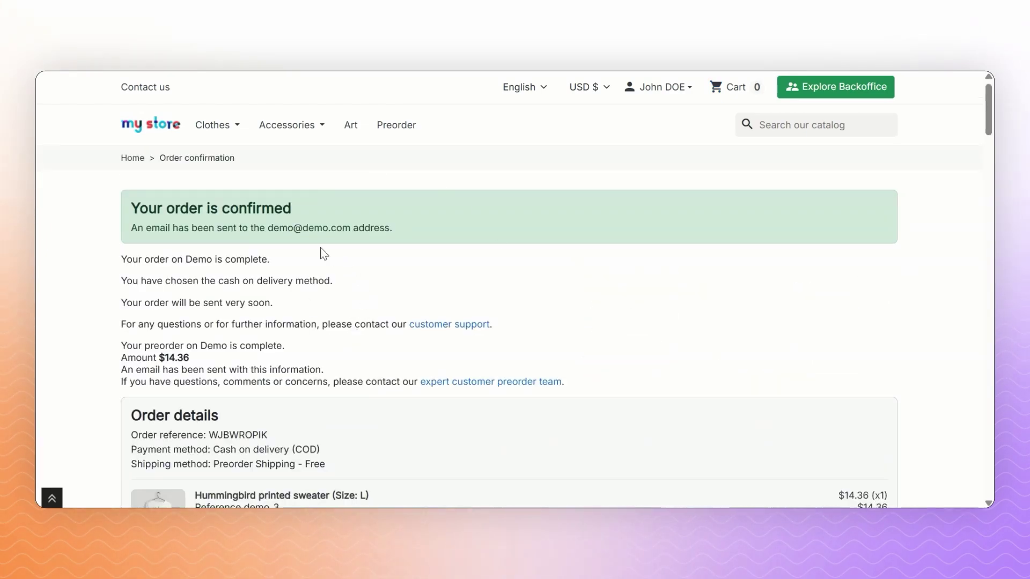
# - Check the preorder amount on the sweater's order confirmation and open the customer account's preorder orders
pyautogui.moveTo(136, 355); pyautogui.dragTo(191, 355)
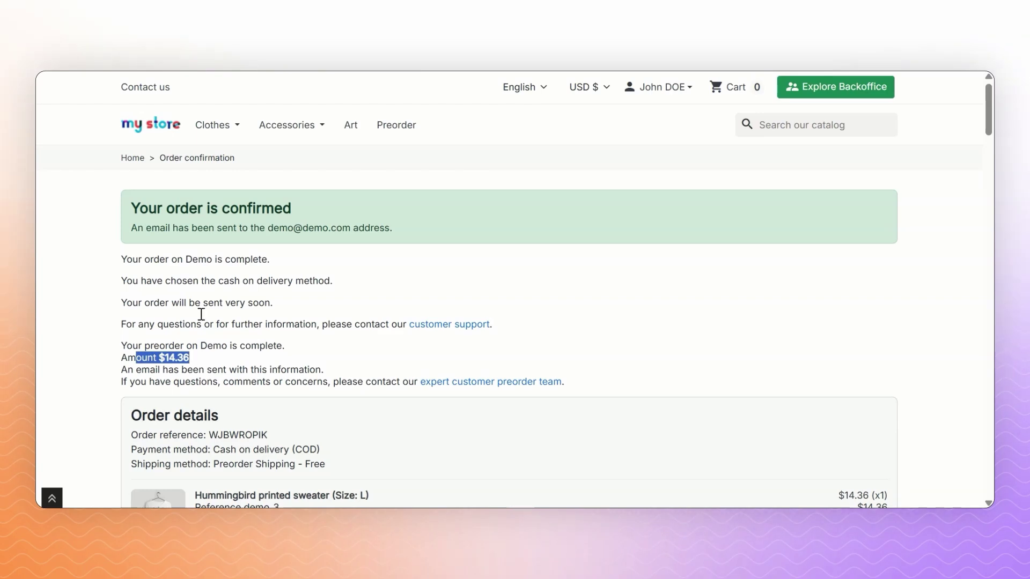
pyautogui.click(179, 338)
pyautogui.click(629, 90)
pyautogui.click(648, 116)
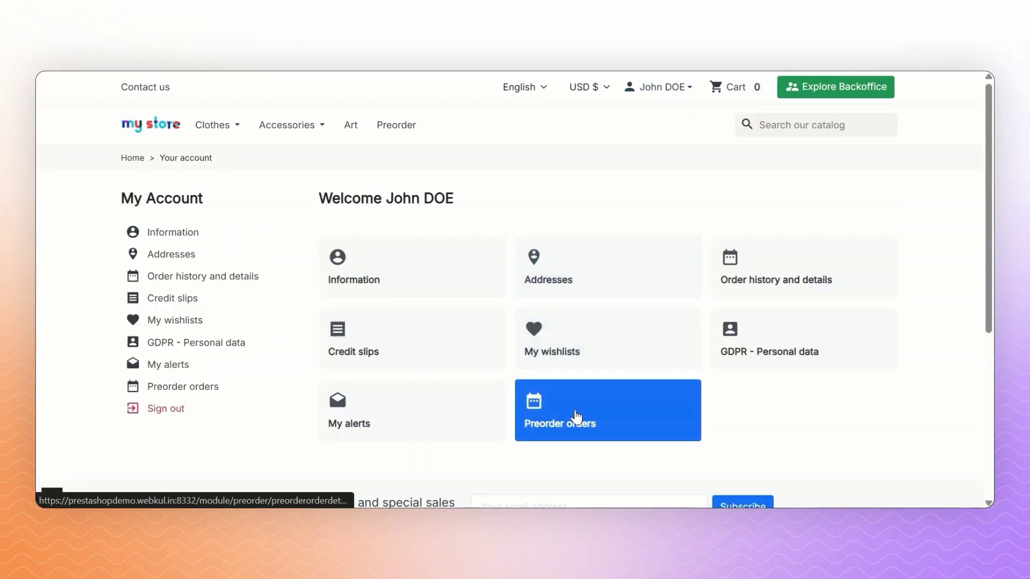
pyautogui.click(575, 413)
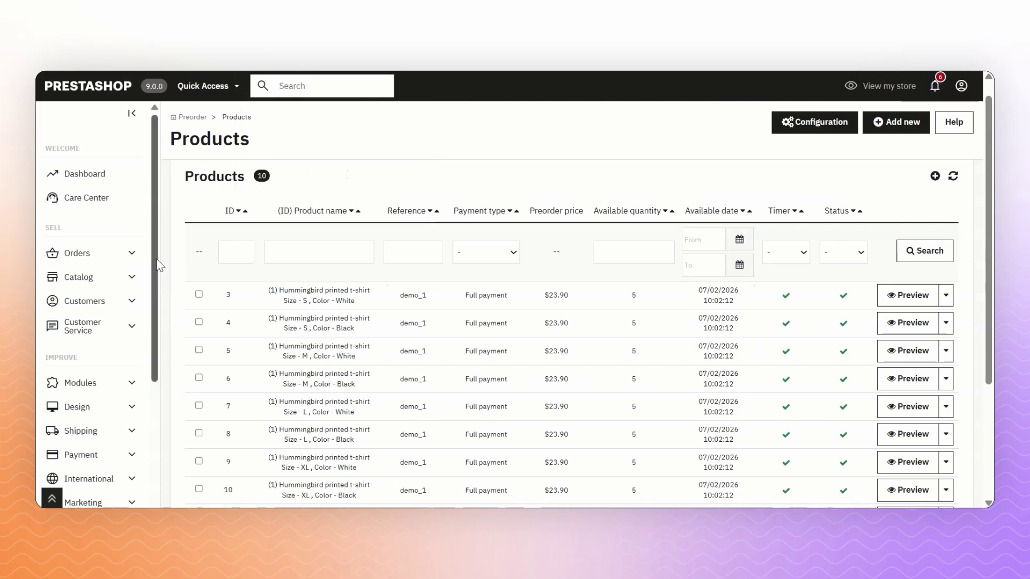
# - Open the Hummingbird printed sweater Size L preorder for editing from the back office's preorder product list
pyautogui.scroll(-3, 164, 387)
pyautogui.moveTo(164, 383); pyautogui.dragTo(162, 407)
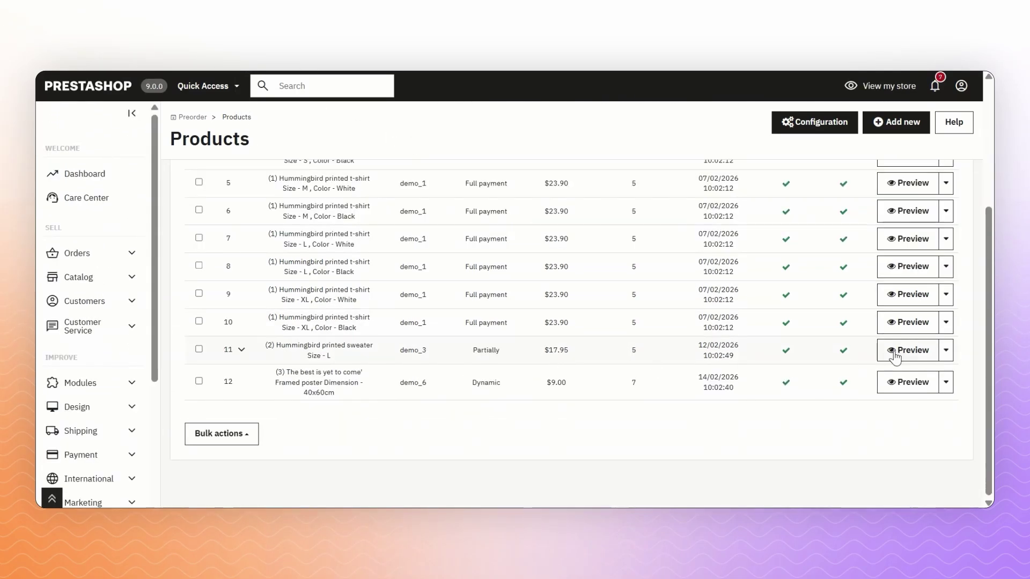
pyautogui.click(945, 352)
pyautogui.click(916, 379)
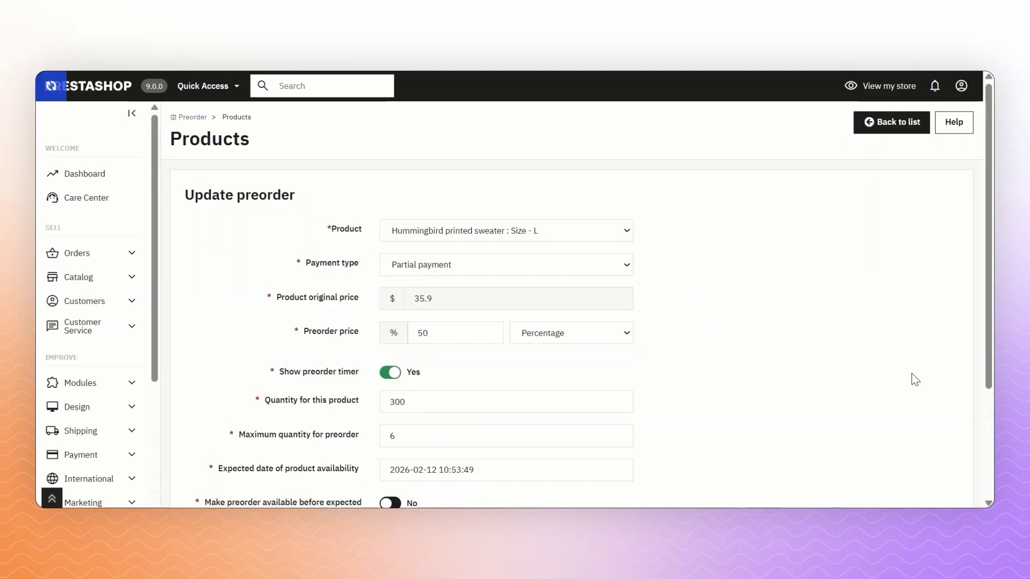
# - Make the sweater preorder available before its expected date and save the preorder
pyautogui.moveTo(988, 209); pyautogui.dragTo(983, 318)
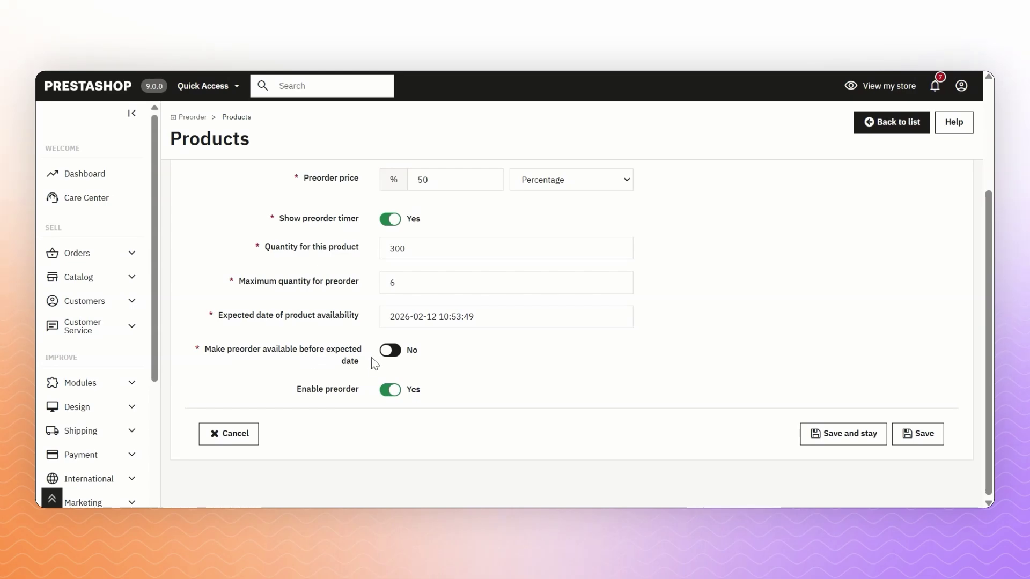
pyautogui.click(414, 354)
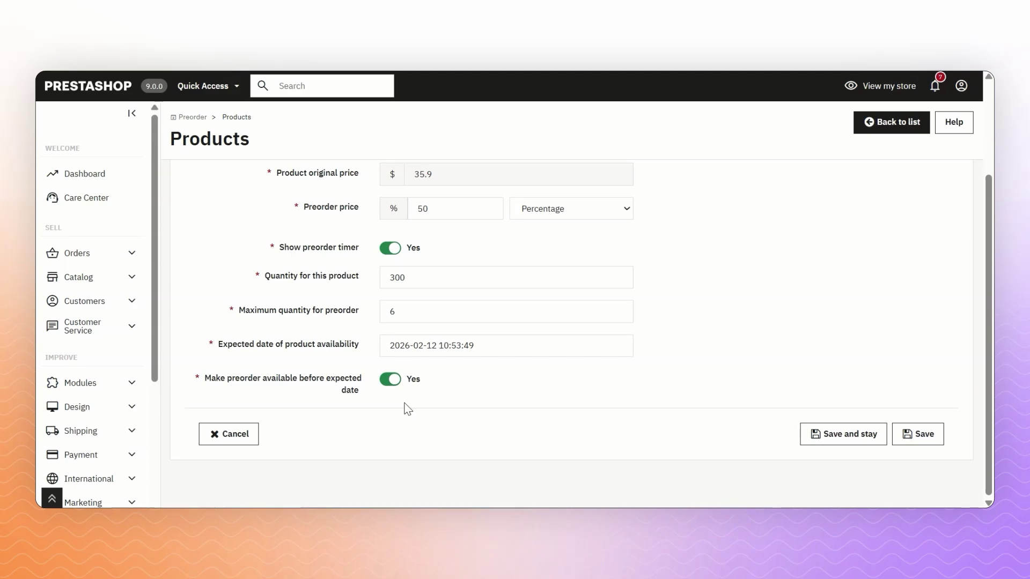
pyautogui.click(903, 439)
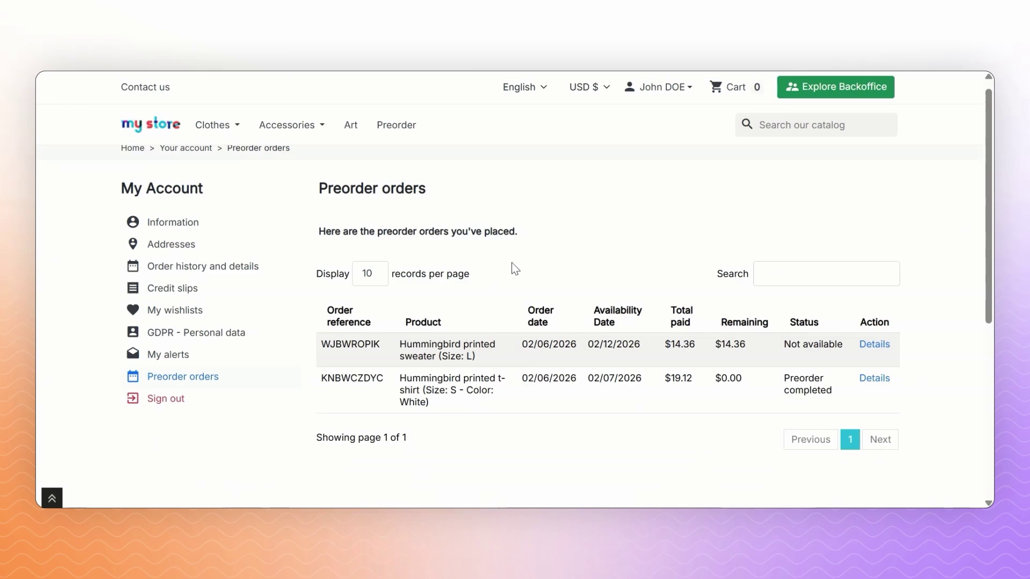
# - Complete the sweater preorder from the storefront's refreshed preorder orders, paying the remaining amount by Cash on Delivery and agreeing to the terms of service
pyautogui.press('F5')
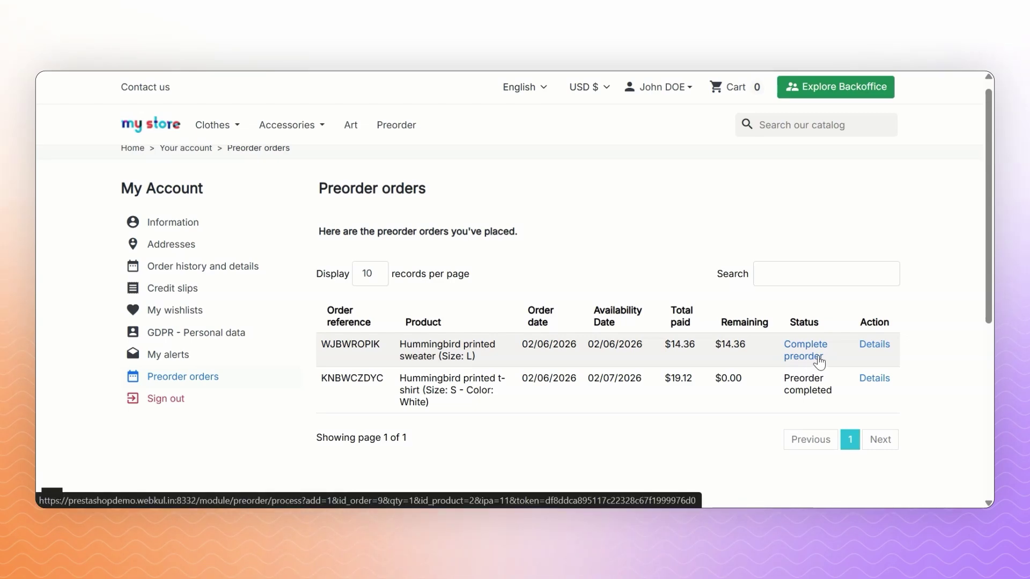
pyautogui.click(805, 357)
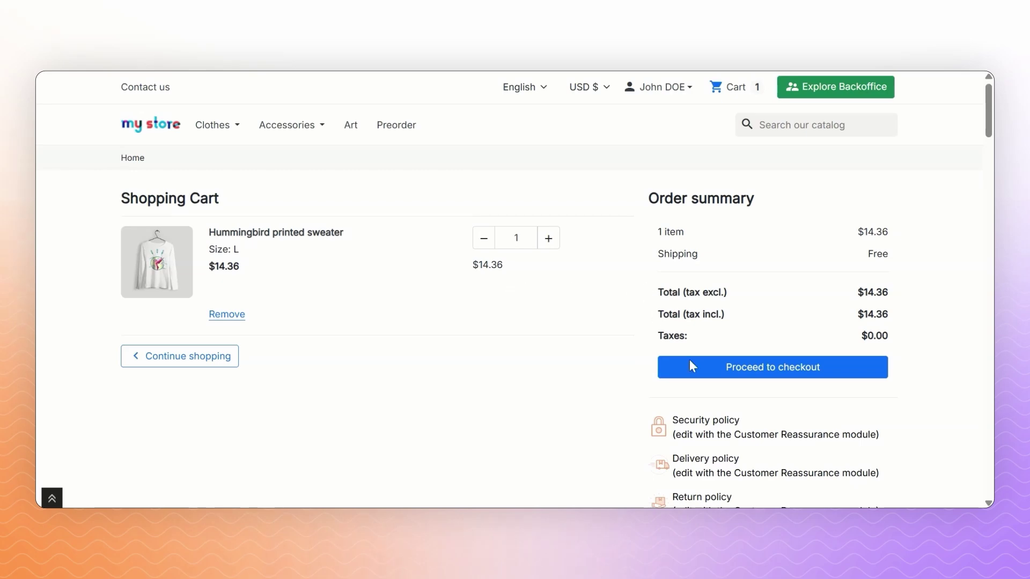
pyautogui.click(722, 369)
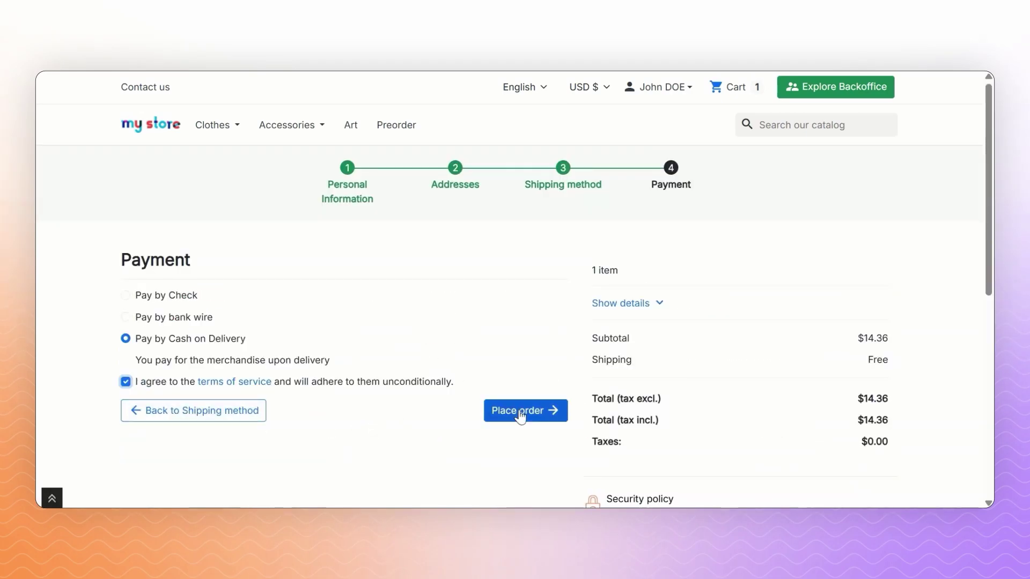
pyautogui.click(520, 411)
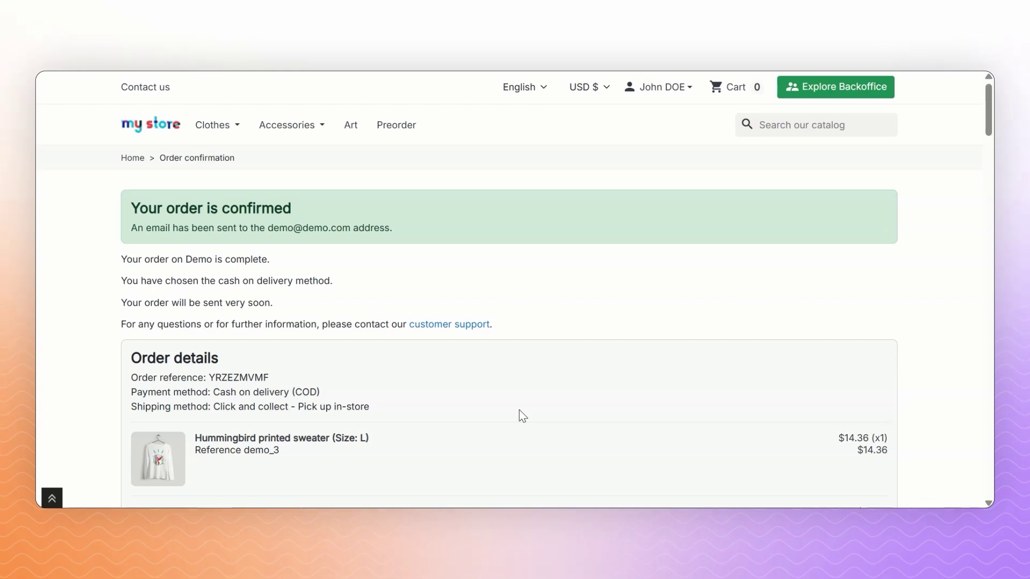
# - Open the preorder orders in the customer account to check the sweater preorder's status
pyautogui.click(638, 96)
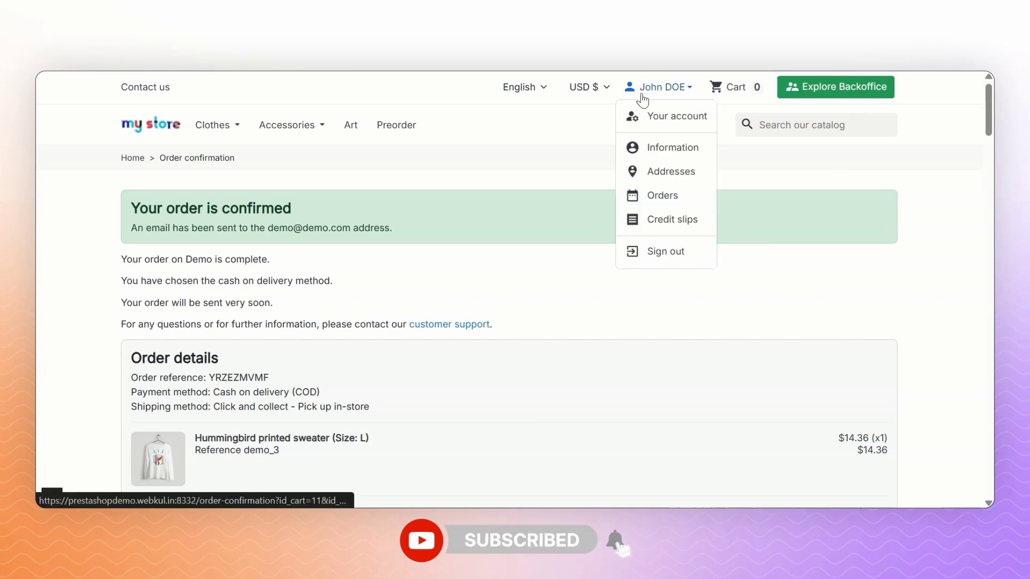
pyautogui.click(649, 128)
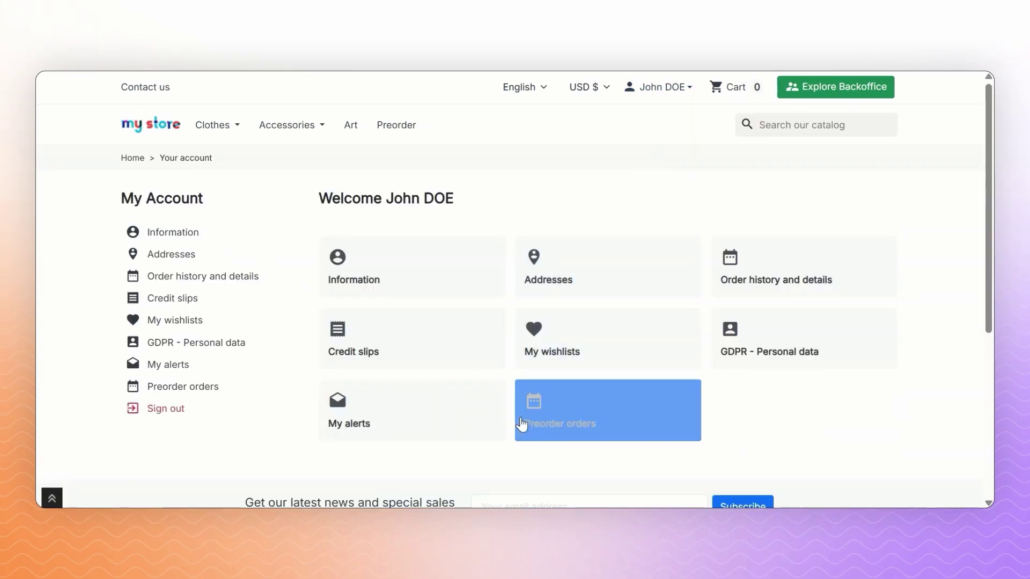
pyautogui.click(568, 425)
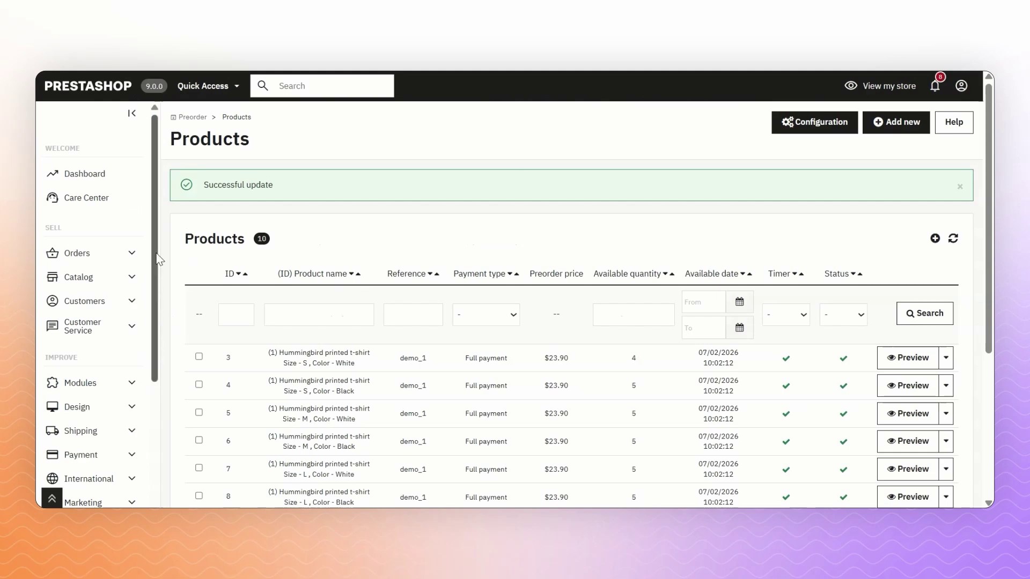
# - In the back office's preorder orders list, check the sweater preorder's linked order and view the t-shirt preorder's order details
pyautogui.scroll(-5, 120, 446)
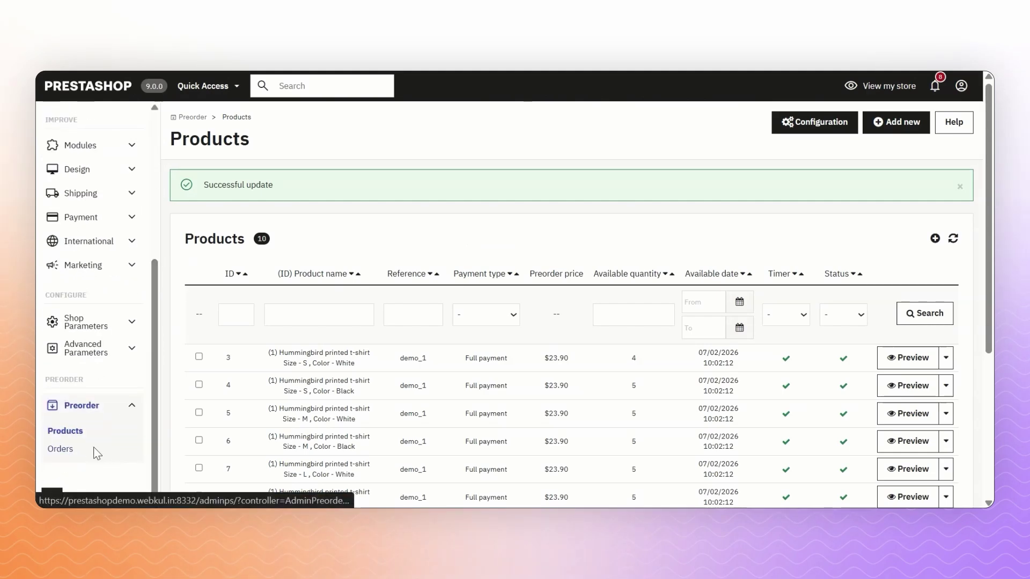
pyautogui.click(97, 453)
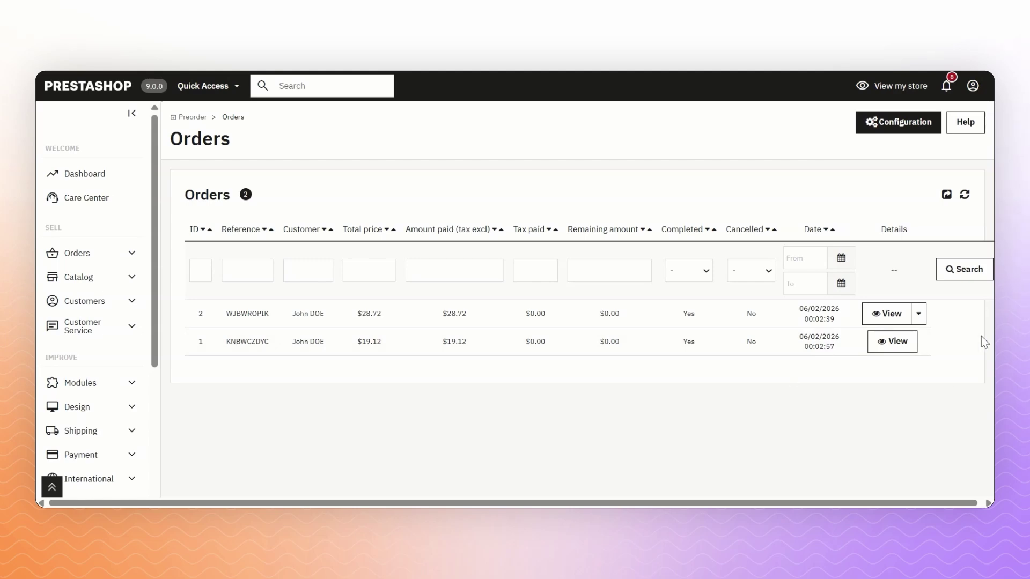
pyautogui.click(918, 314)
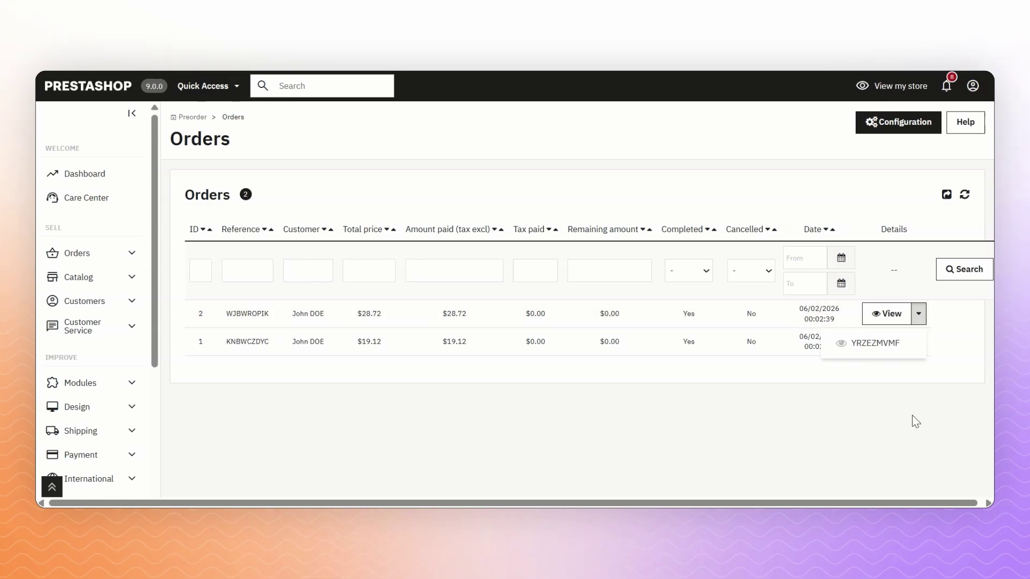
pyautogui.click(894, 362)
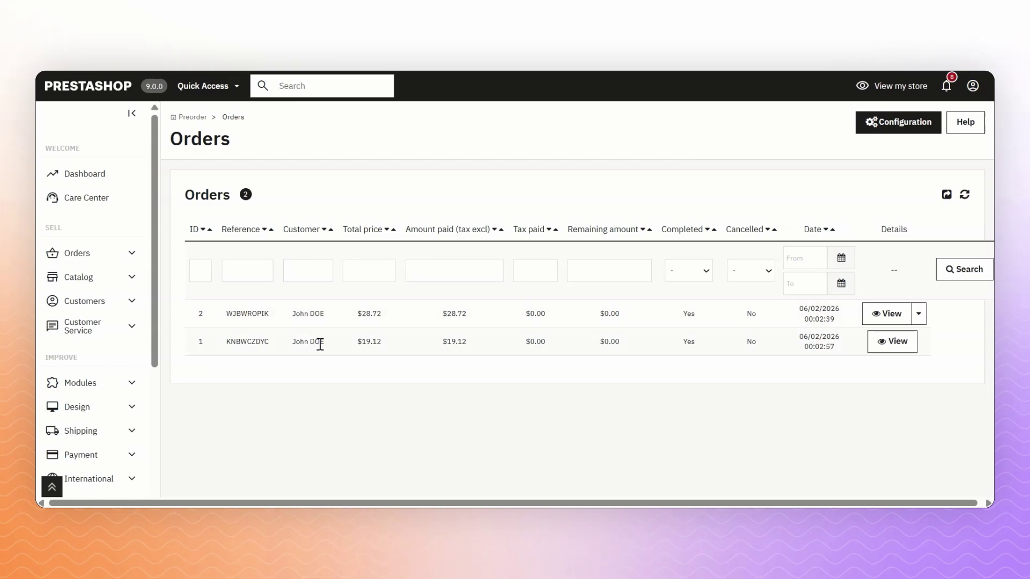
pyautogui.click(894, 348)
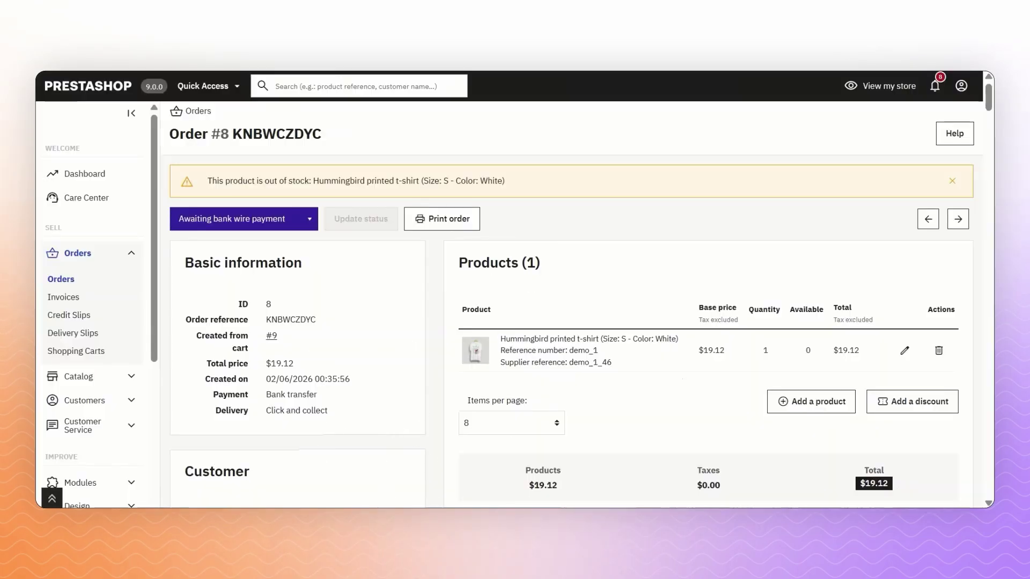
pyautogui.hotkey('ctrl', 'shift', 'Tab')
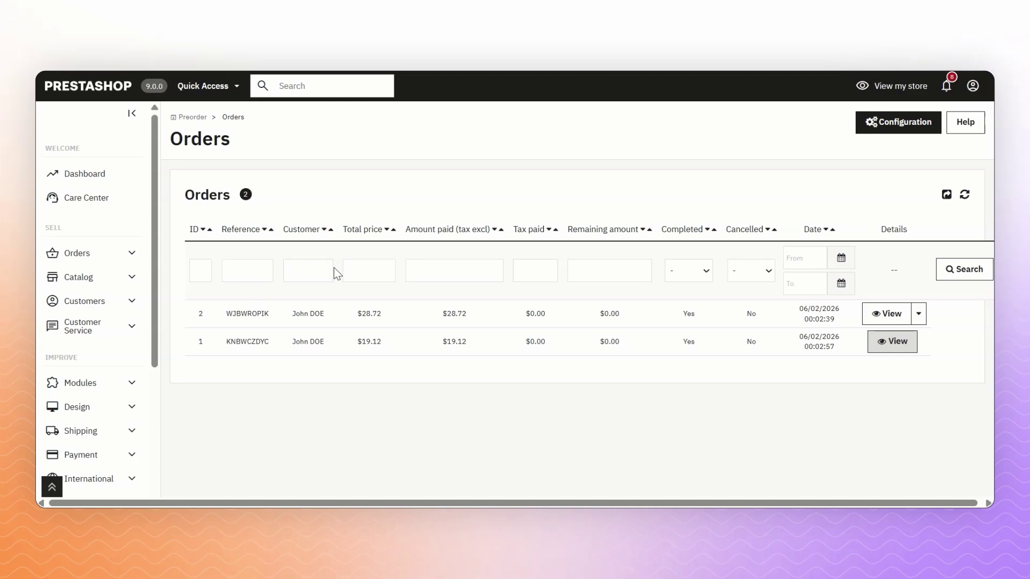
# - Start a new order in the back office, search for the customer by first name and choose the matching customer
pyautogui.click(125, 266)
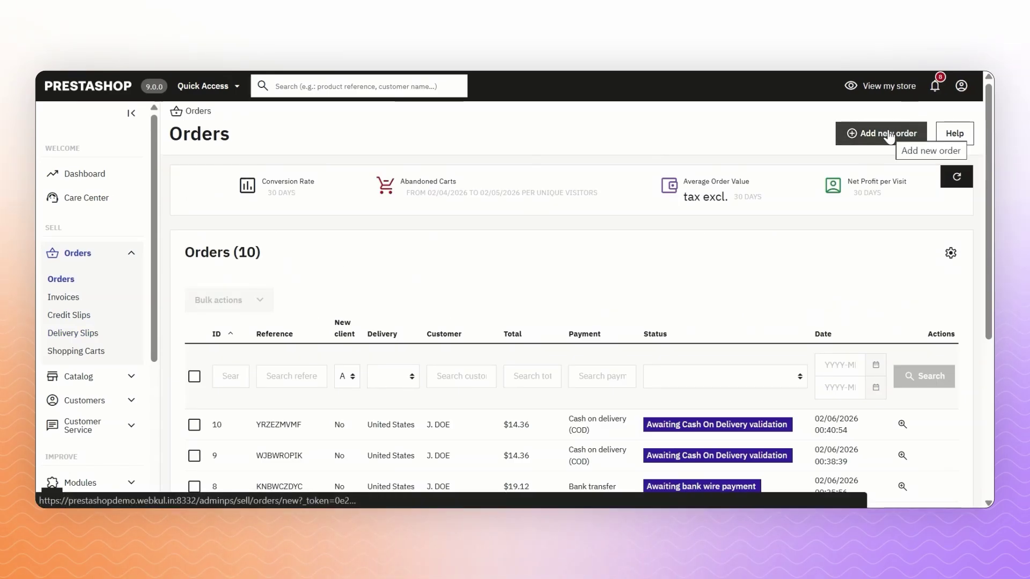
pyautogui.click(889, 134)
pyautogui.write('john')
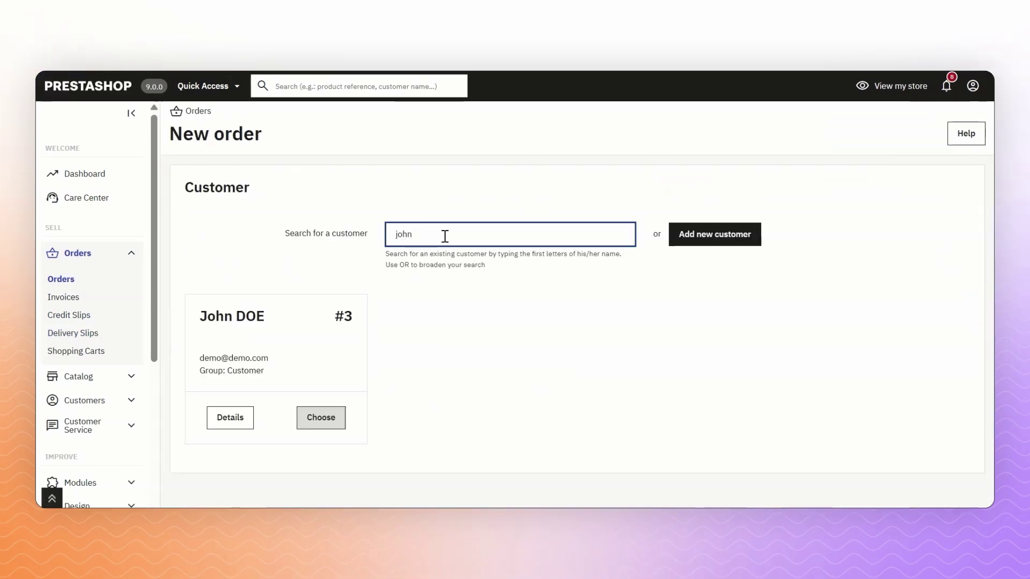
pyautogui.click(321, 418)
# - Search for "t-shirt" and add one Hummingbird printed t-shirt in the S - White combination to the order's cart
pyautogui.write('t-shirt')
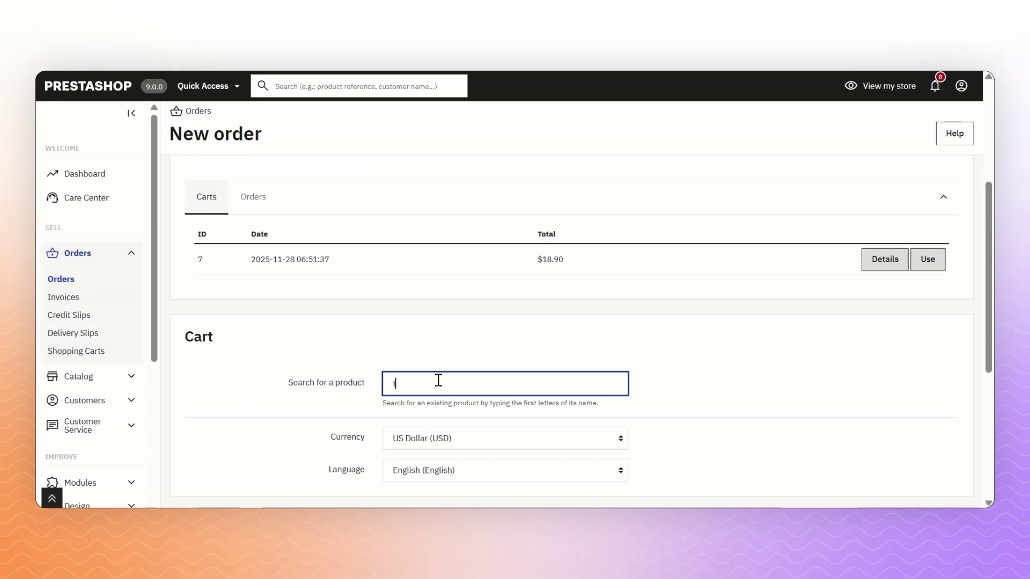
pyautogui.scroll(-4, 437, 380)
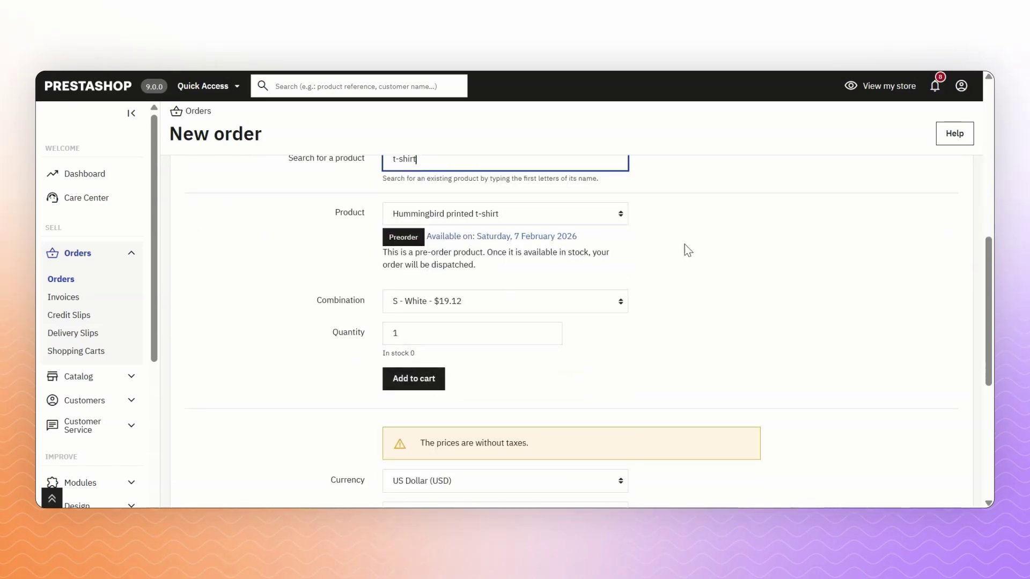
pyautogui.click(408, 377)
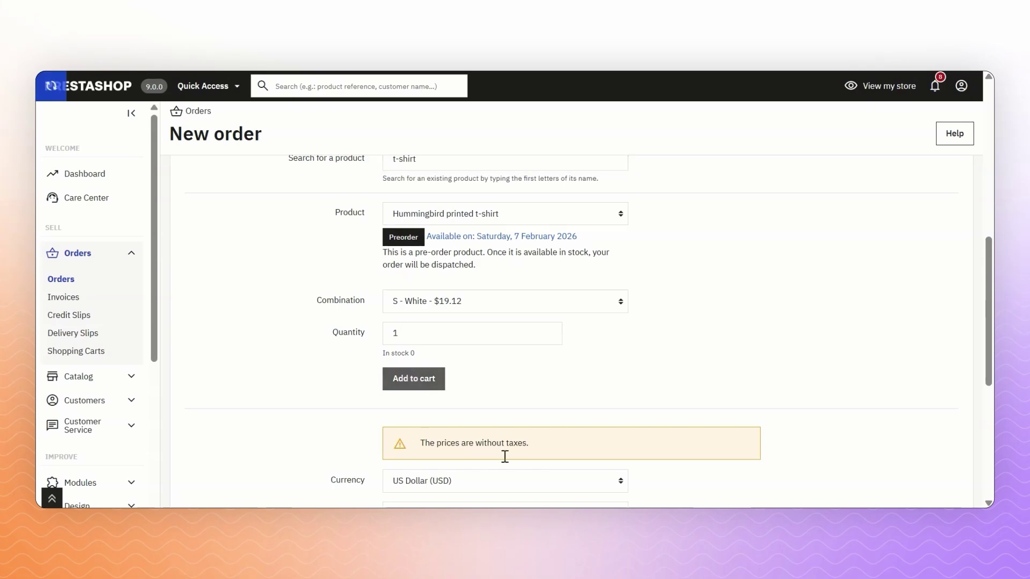
# - Create the t-shirt preorder with Cash on delivery (COD) payment and the Awaiting bank wire payment order status
pyautogui.scroll(-3, 504, 456)
pyautogui.scroll(-3, 271, 310)
pyautogui.scroll(-5, 272, 310)
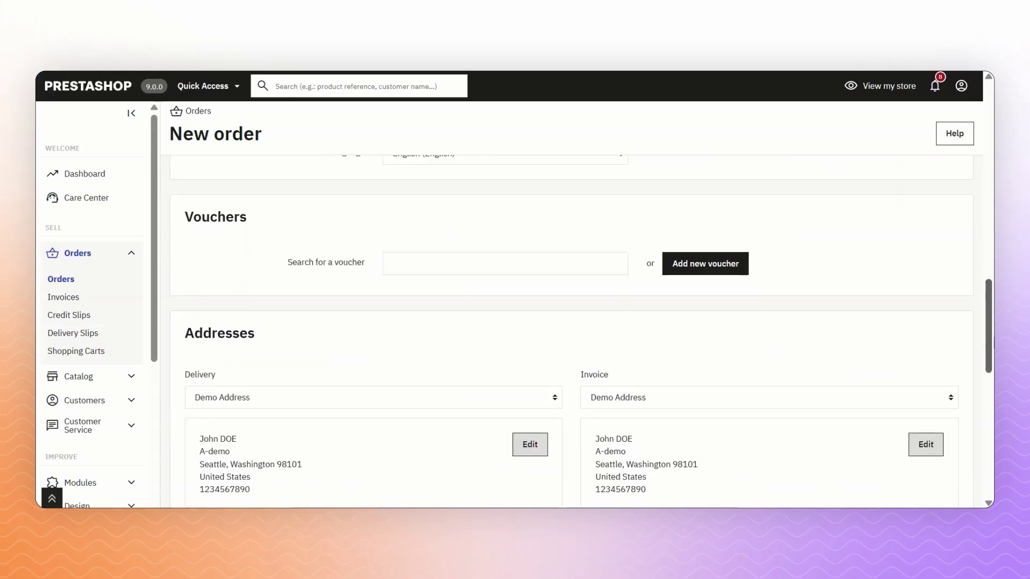
pyautogui.scroll(-6, 572, 465)
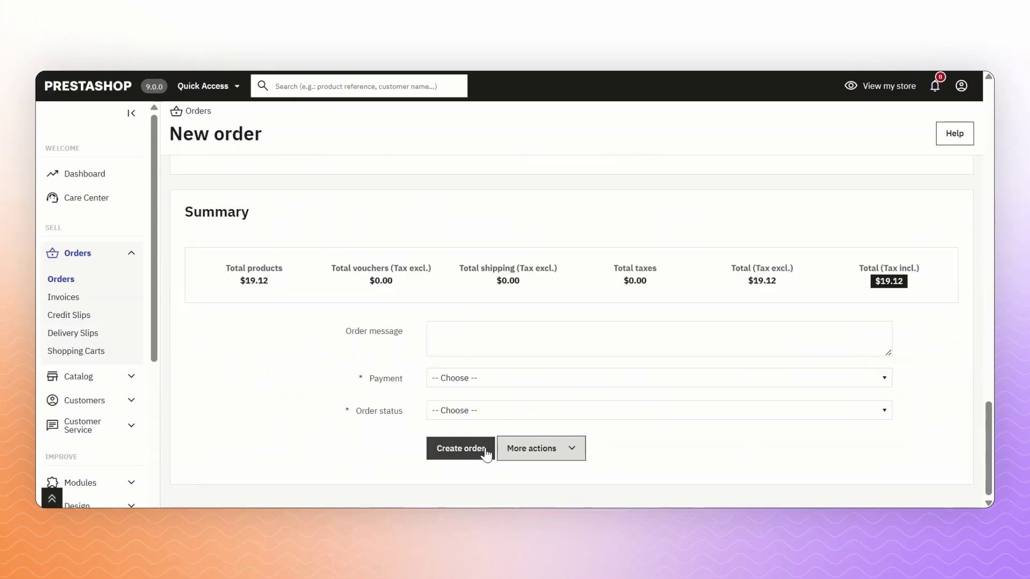
pyautogui.click(485, 449)
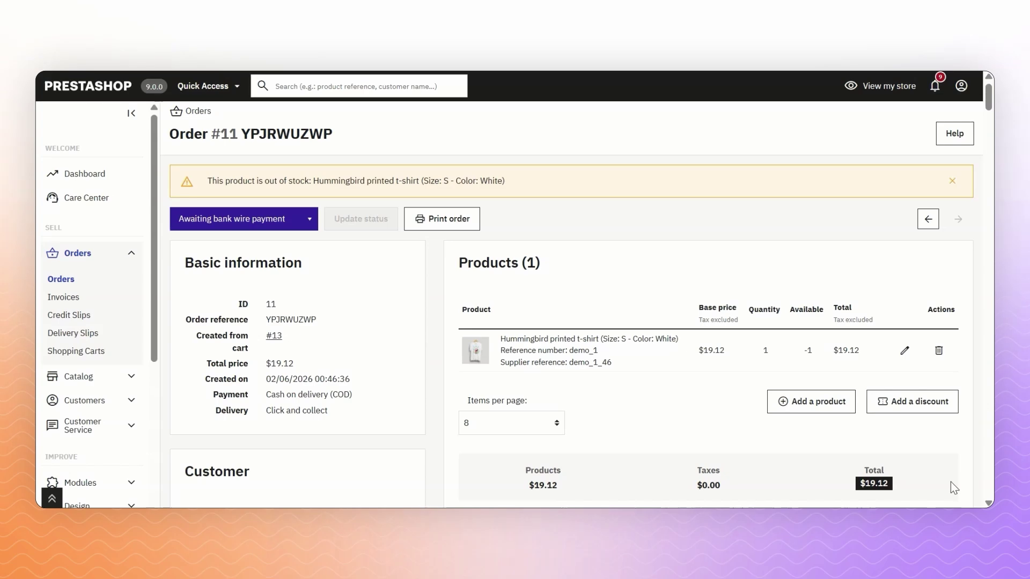